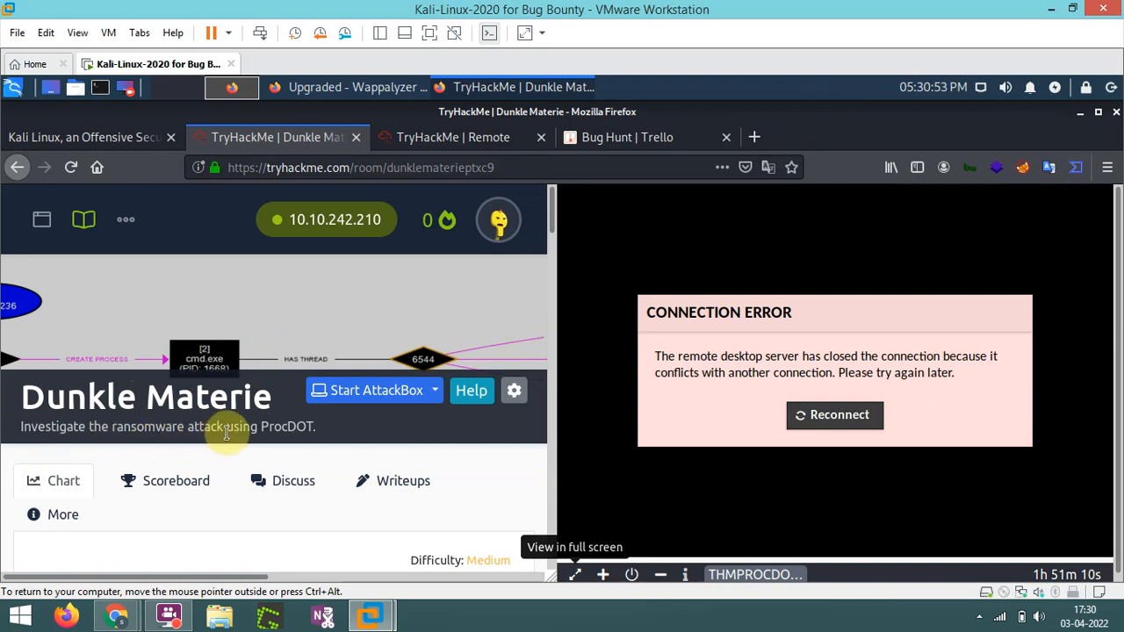
# - Look through the Dunkle Materie room page from its overview down to the final ransomware question
pyautogui.scroll(-3, 482, 474)
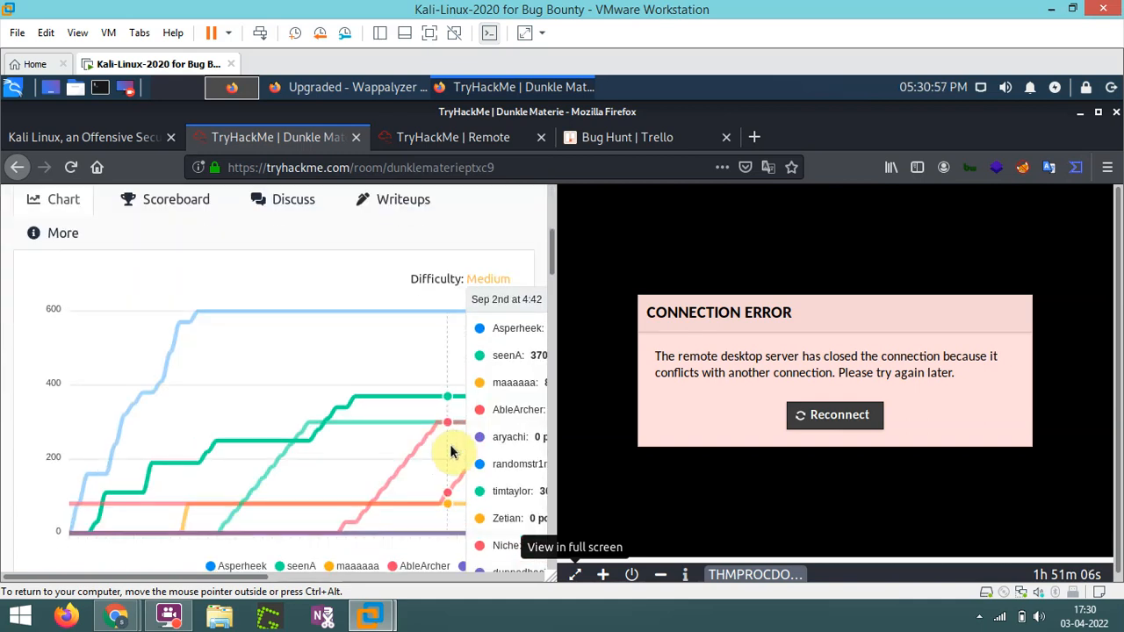
pyautogui.scroll(-10, 333, 446)
pyautogui.scroll(-10, 266, 430)
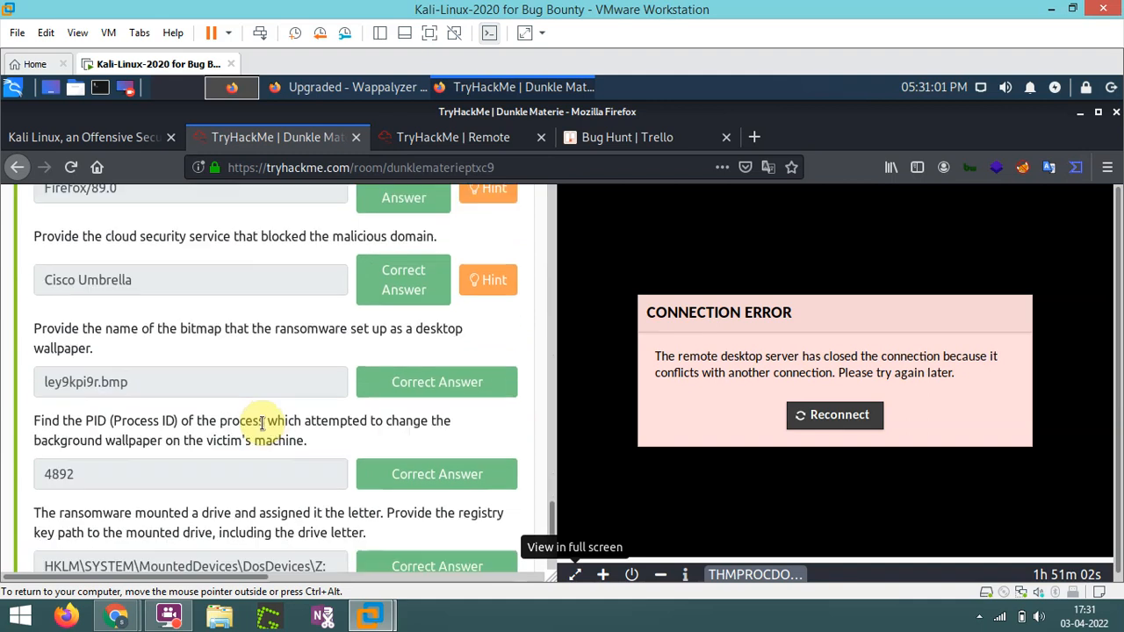
pyautogui.scroll(-3, 262, 422)
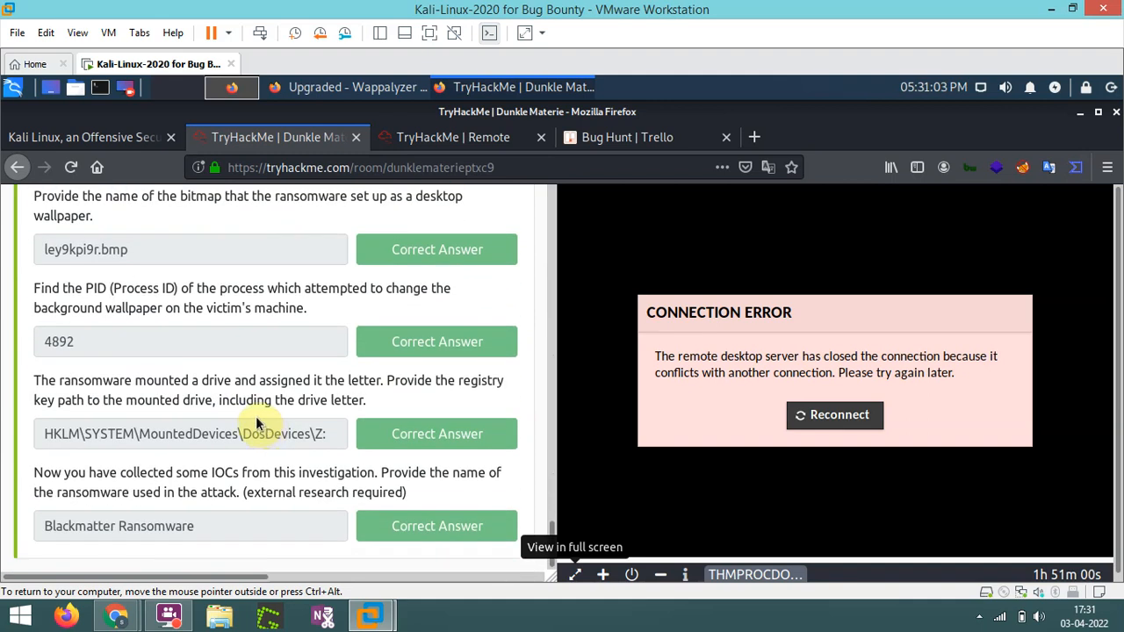
# - Switch to the remote ProcDOT session, load Logfile.CSV from the Desktop's Analysis Files folder as the Procmon log, and start the launcher selection
pyautogui.click(424, 141)
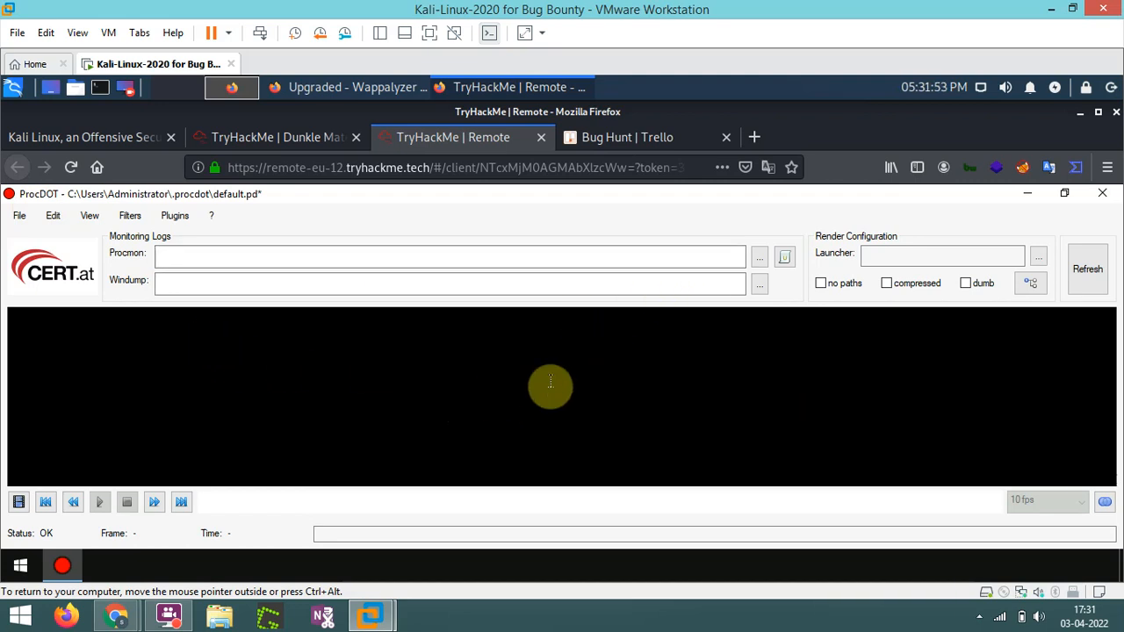
pyautogui.click(760, 257)
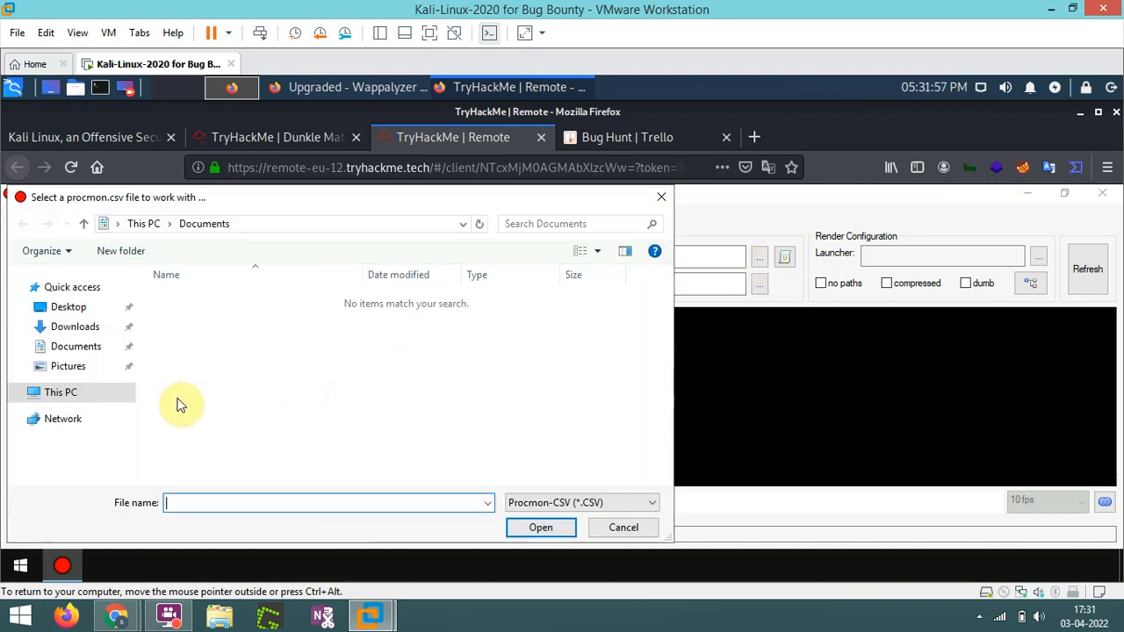
pyautogui.click(72, 308)
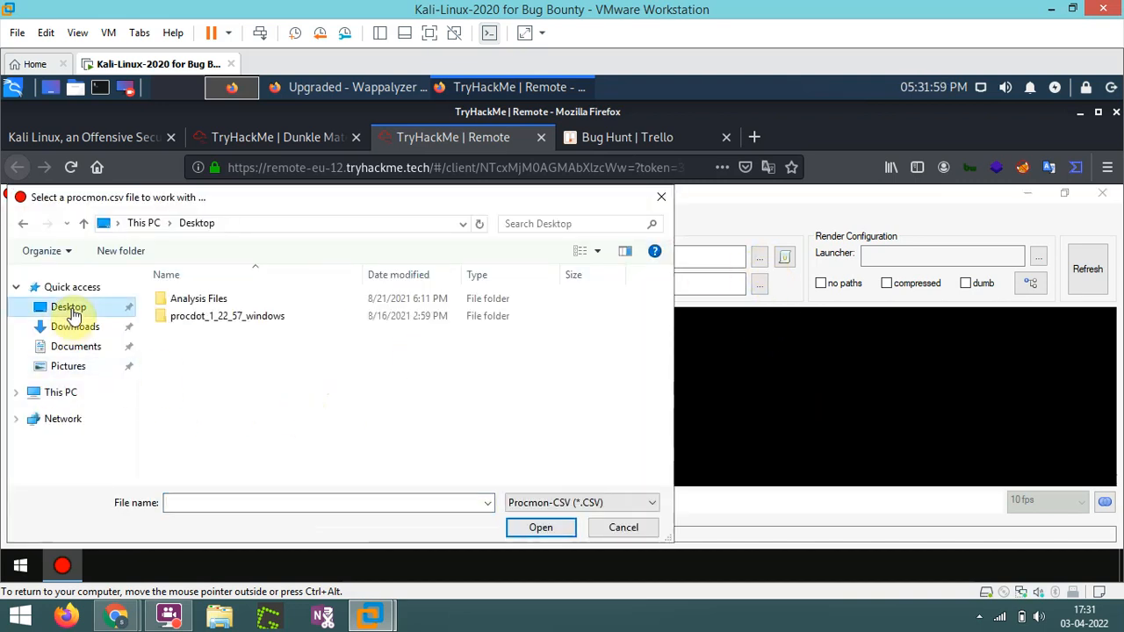
pyautogui.doubleClick(195, 303)
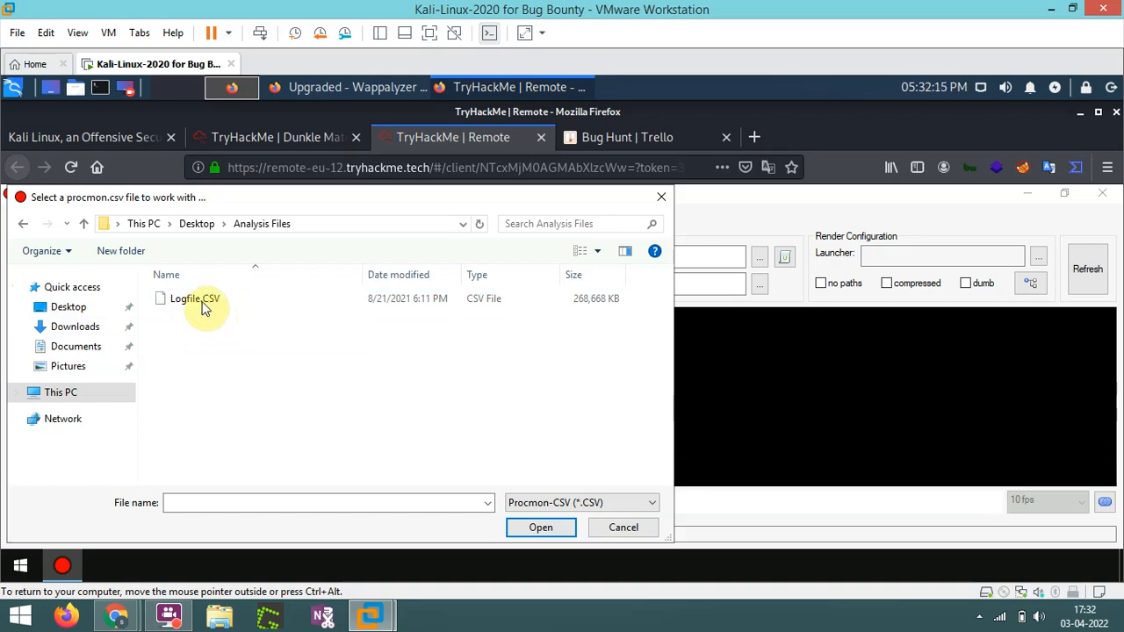
pyautogui.click(201, 301)
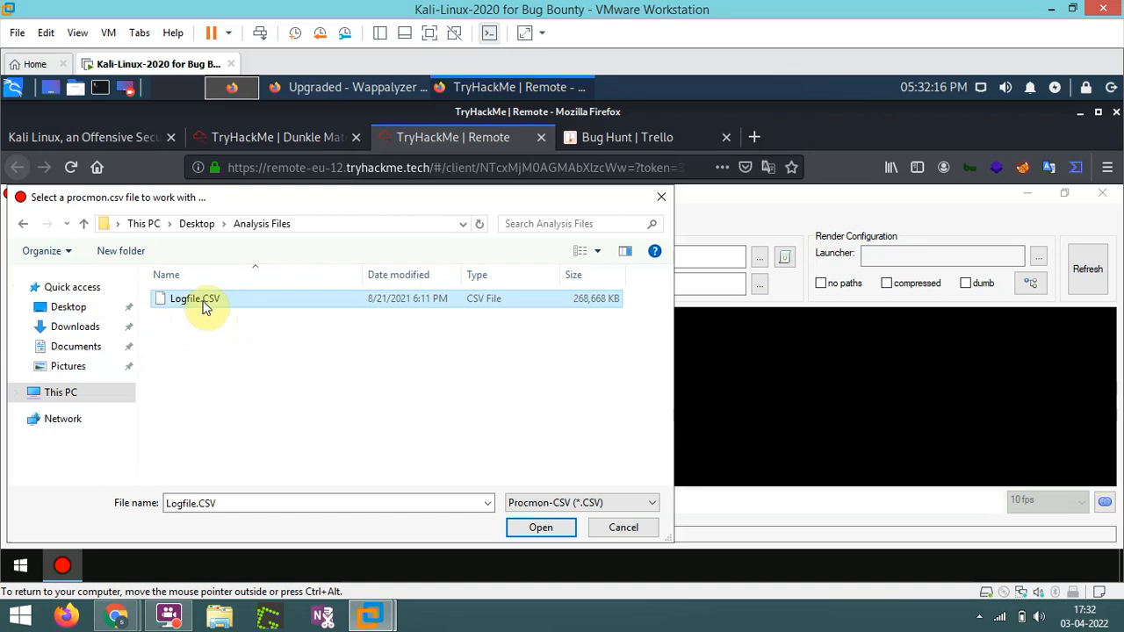
pyautogui.click(526, 528)
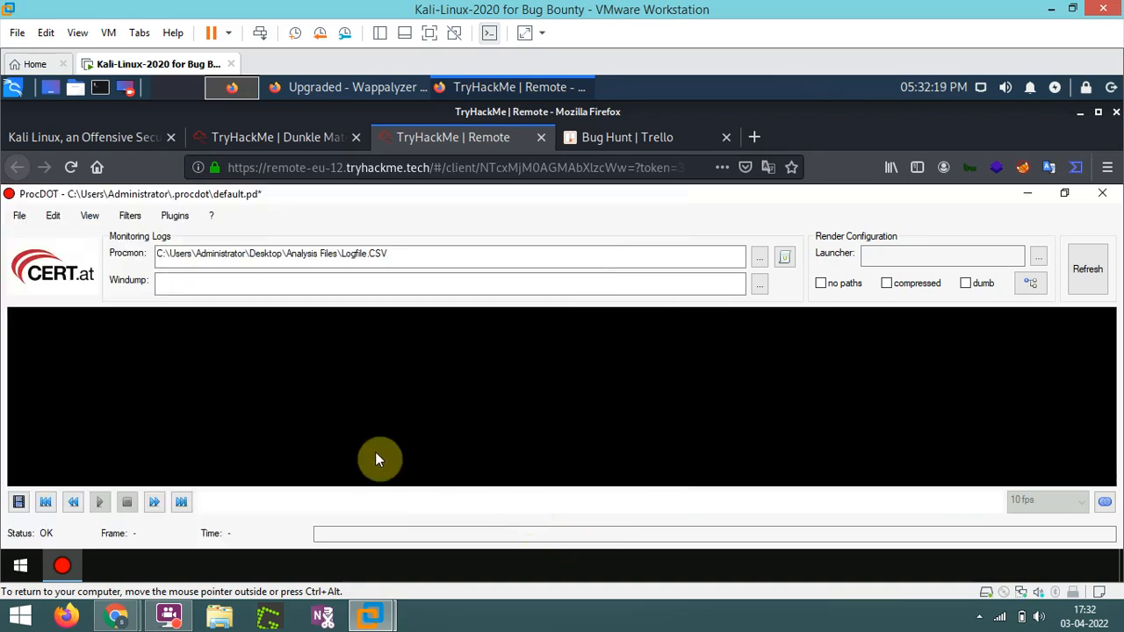
pyautogui.click(1039, 260)
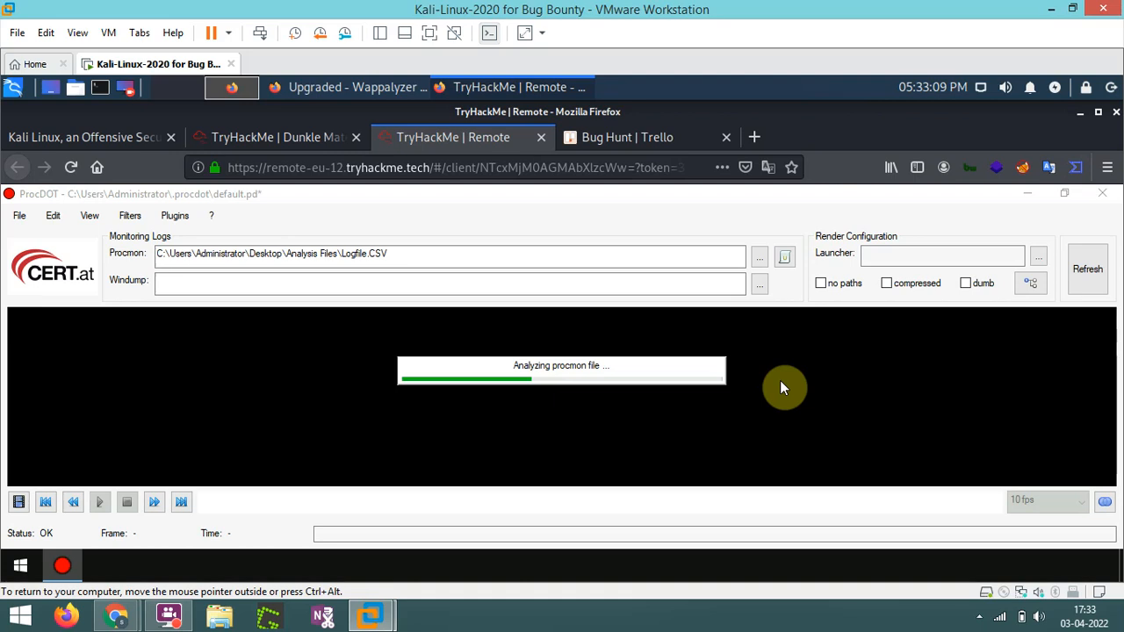
# - Review the room's investigation questions on PIDs, execution path, C2 domains, IPs, user-agent, wallpaper, mounted drive and ransomware name
pyautogui.click(252, 141)
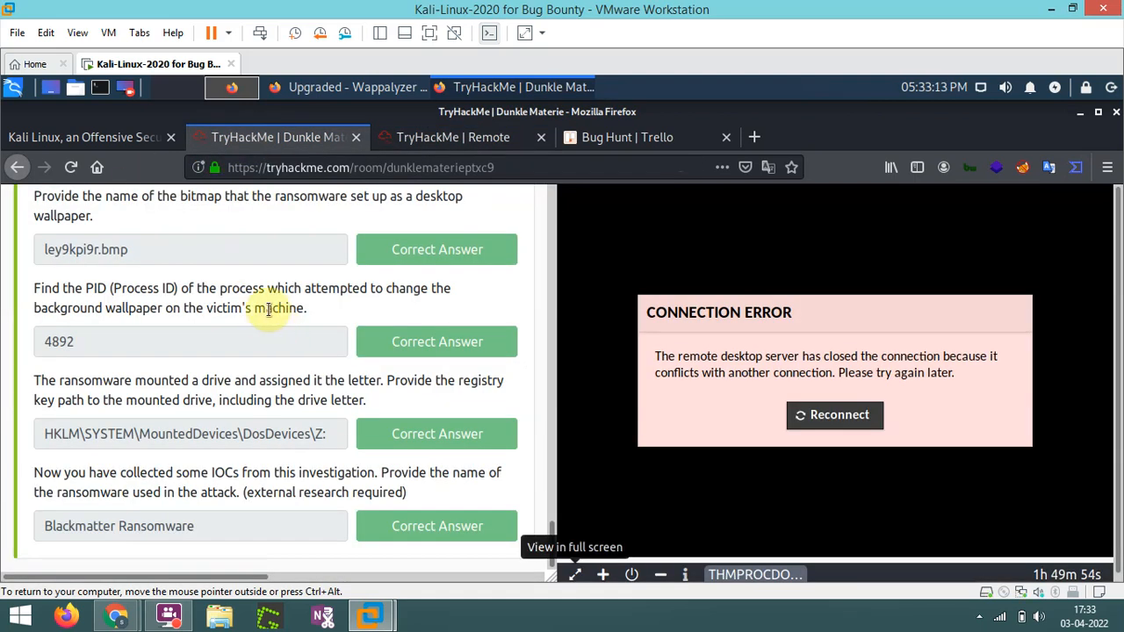
pyautogui.scroll(3, 272, 309)
pyautogui.scroll(5, 268, 316)
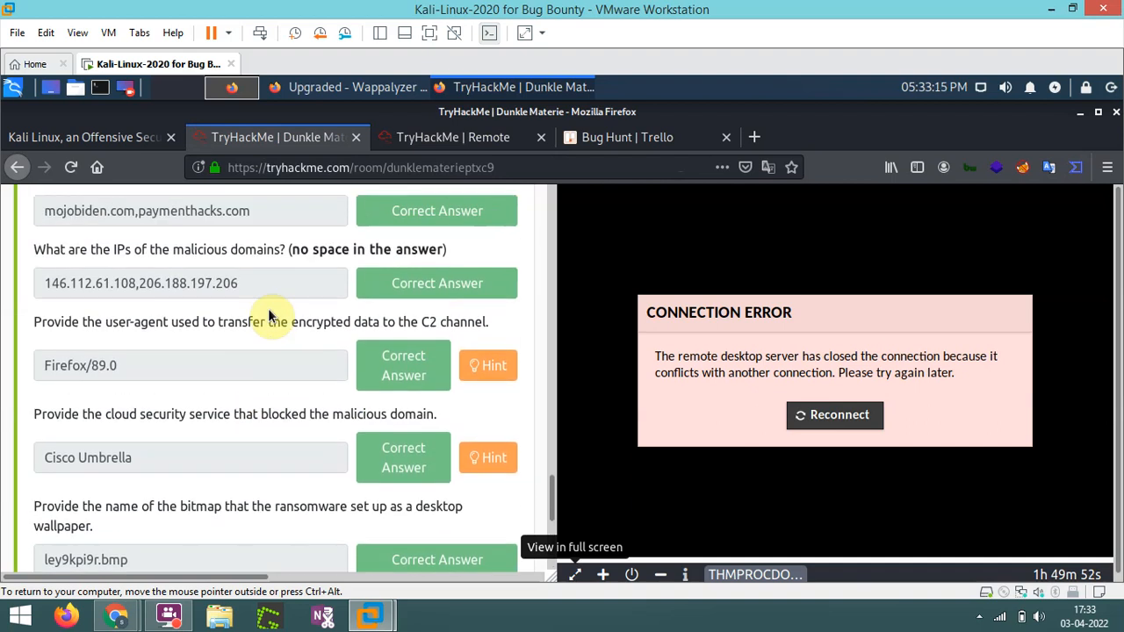
pyautogui.scroll(6, 268, 308)
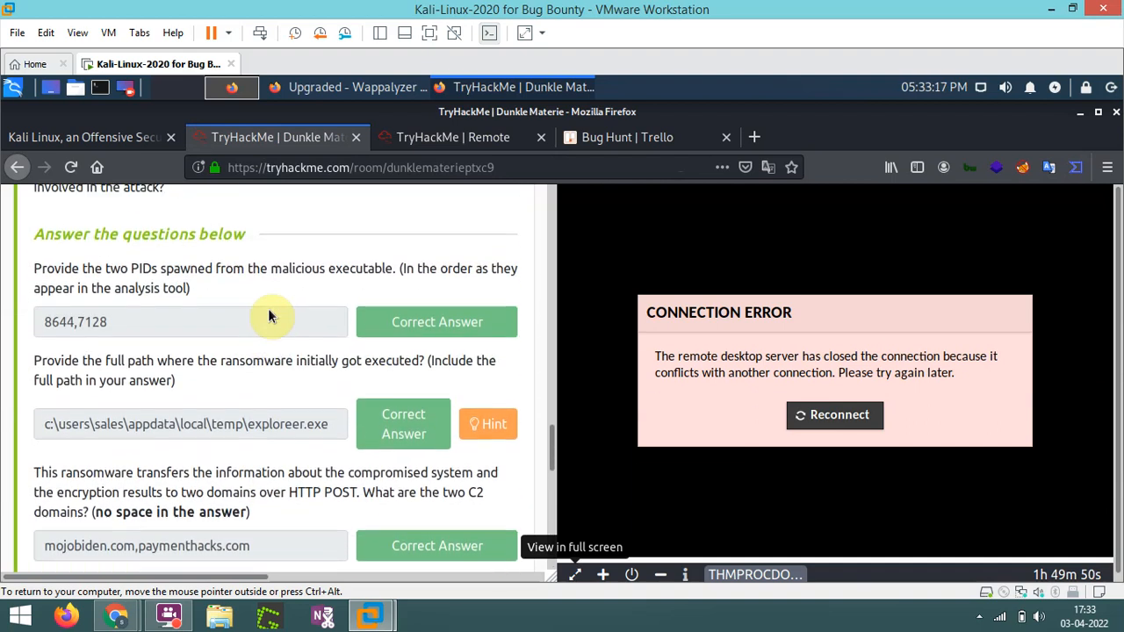
pyautogui.scroll(-2, 269, 314)
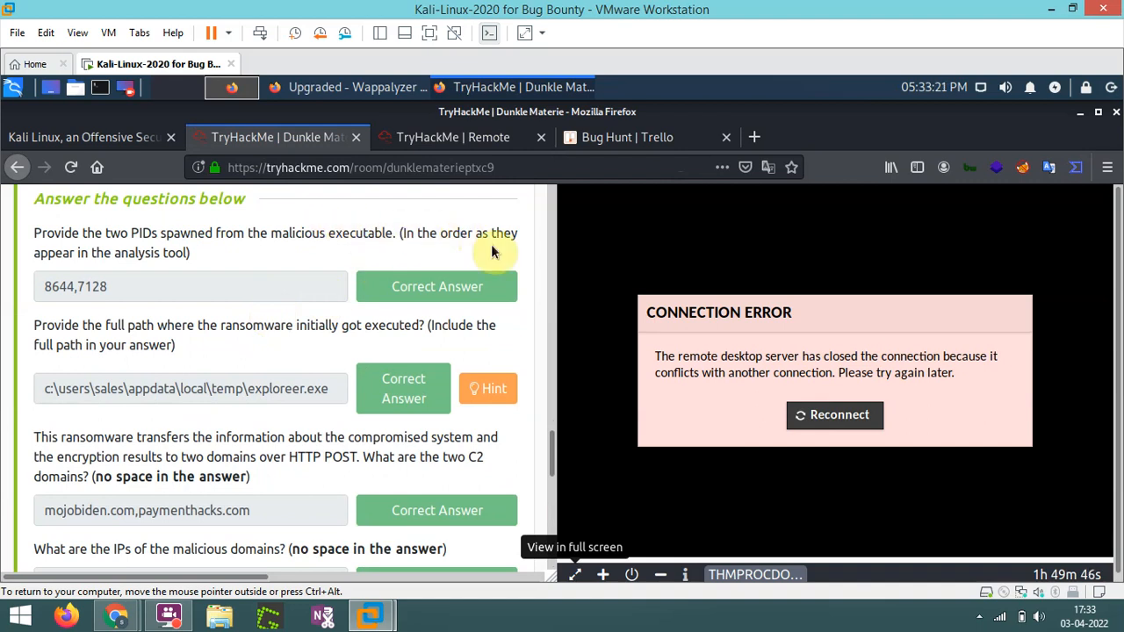
pyautogui.scroll(-2, 491, 253)
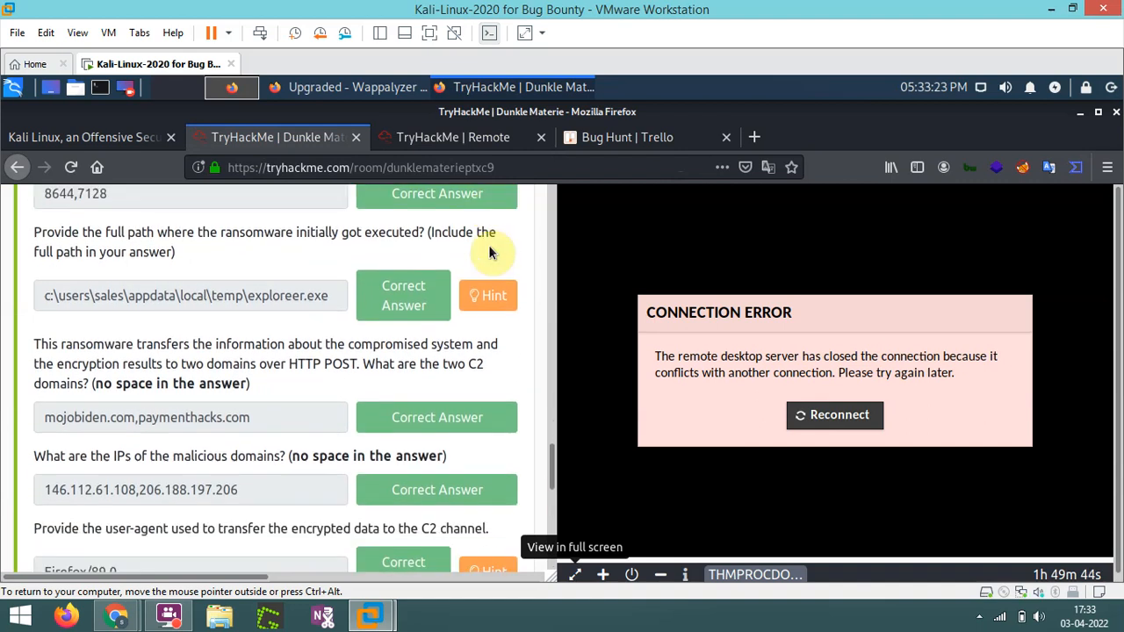
pyautogui.scroll(-5, 489, 253)
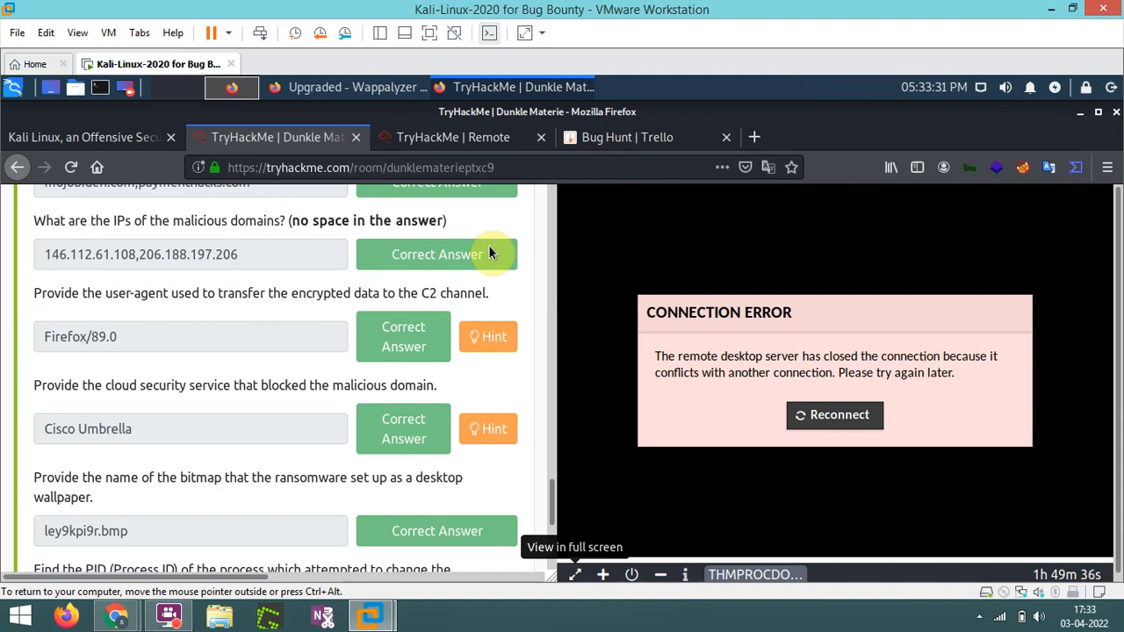
pyautogui.scroll(-5, 489, 253)
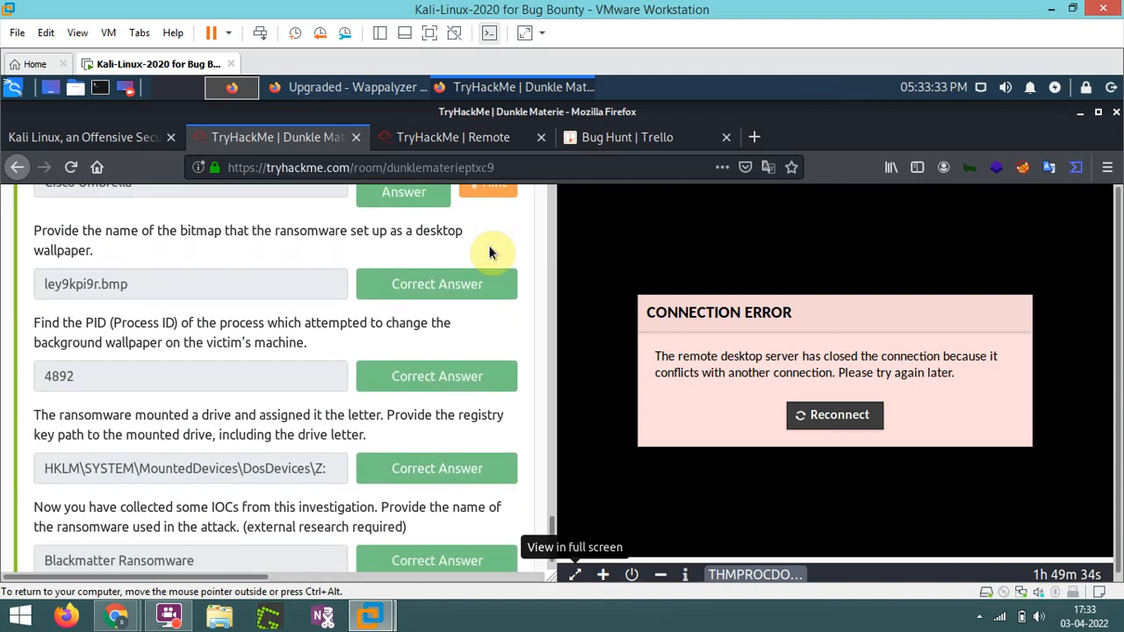
pyautogui.scroll(-1, 489, 251)
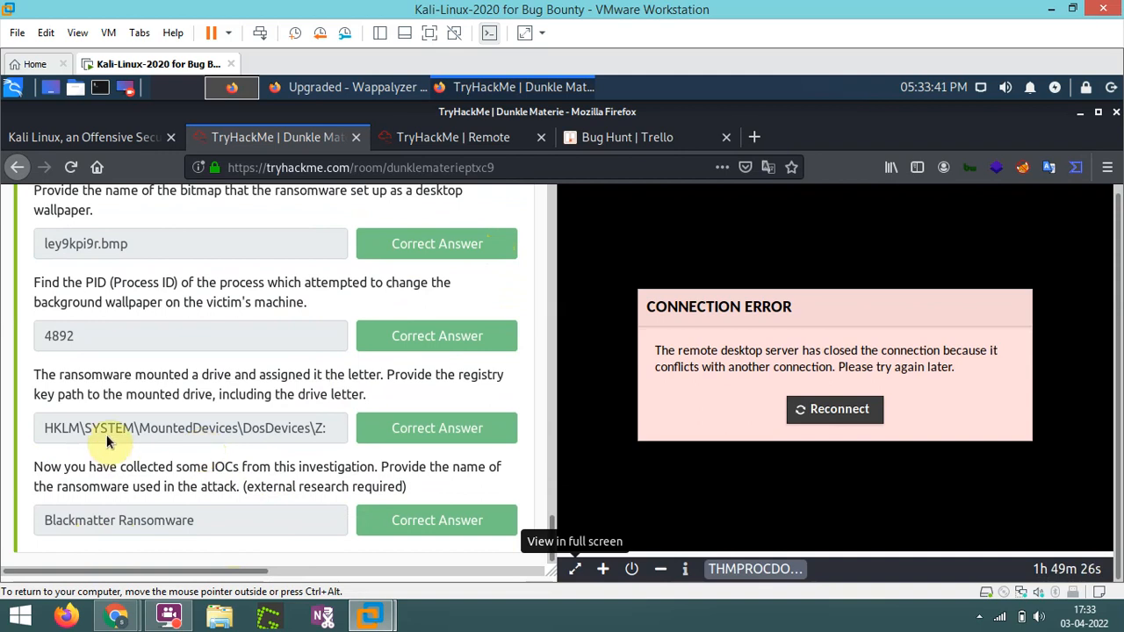
pyautogui.scroll(1, 149, 409)
pyautogui.scroll(10, 149, 409)
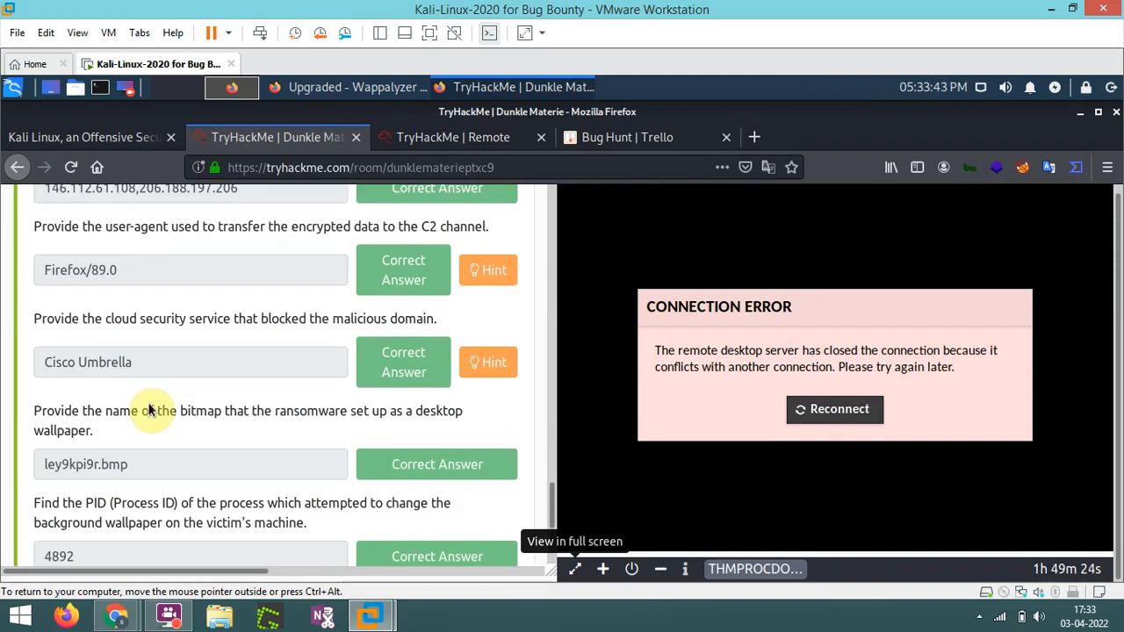
pyautogui.scroll(1, 140, 409)
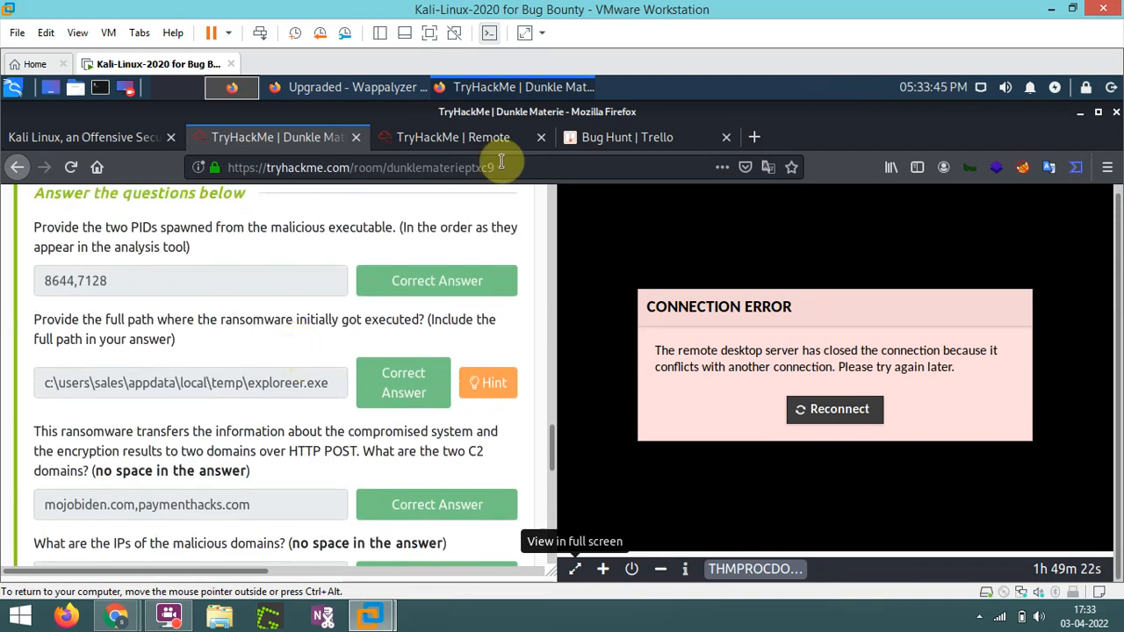
# - In the remote ProcDOT session, choose exploreer.exe with PID 8644 as the launcher process and generate the graph, with the virtual machine in full screen
pyautogui.click(480, 140)
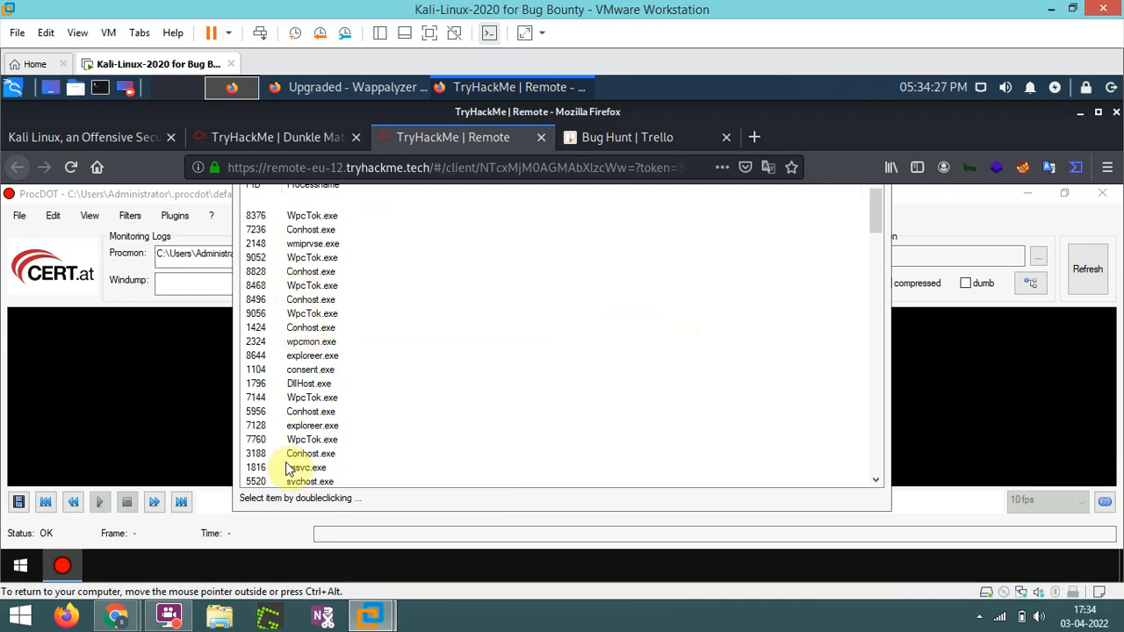
pyautogui.scroll(-3, 286, 452)
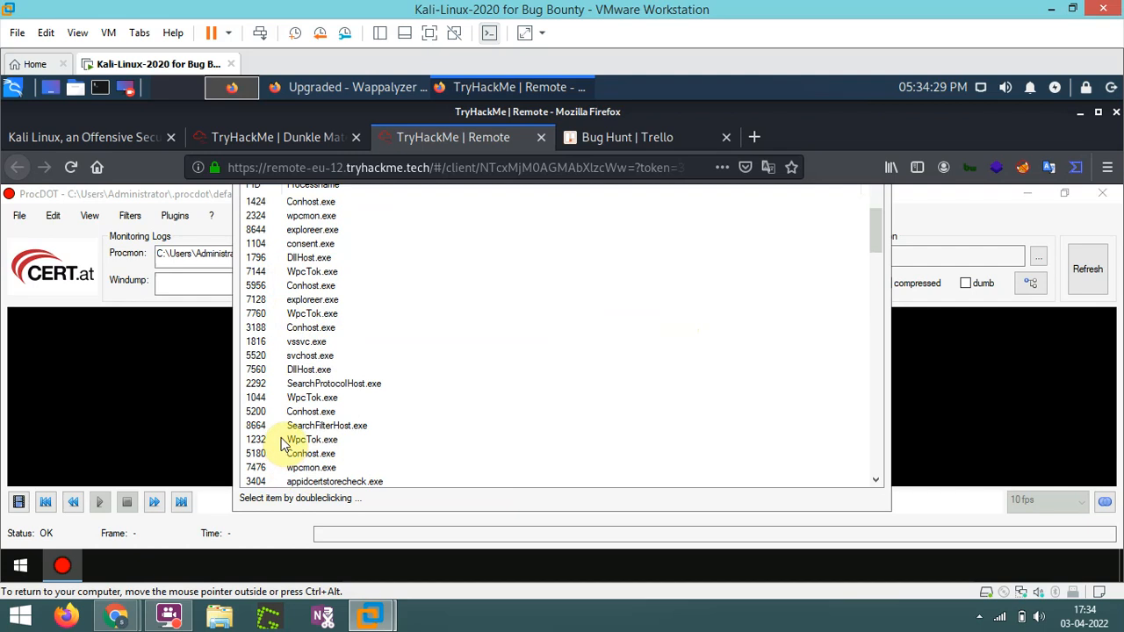
pyautogui.scroll(3, 283, 445)
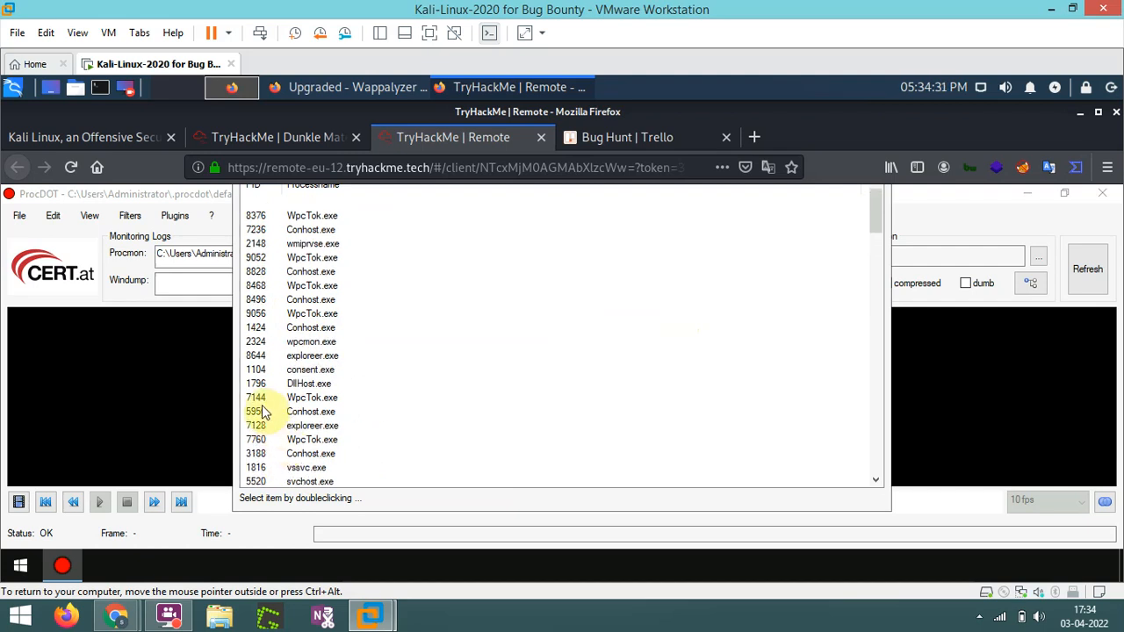
pyautogui.scroll(-1, 263, 411)
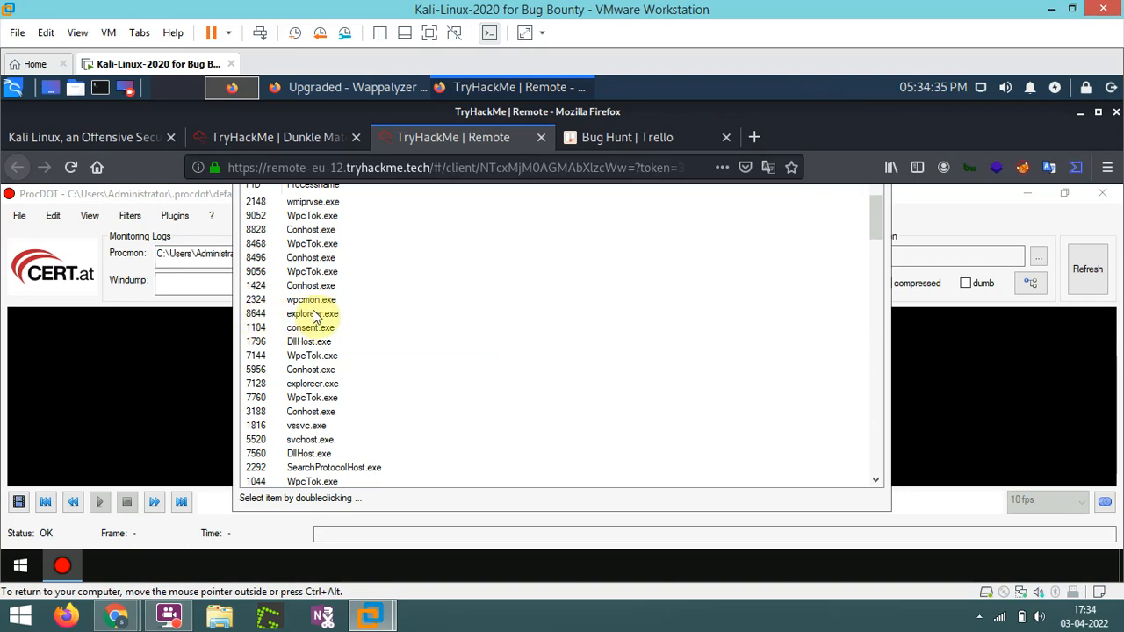
pyautogui.click(299, 318)
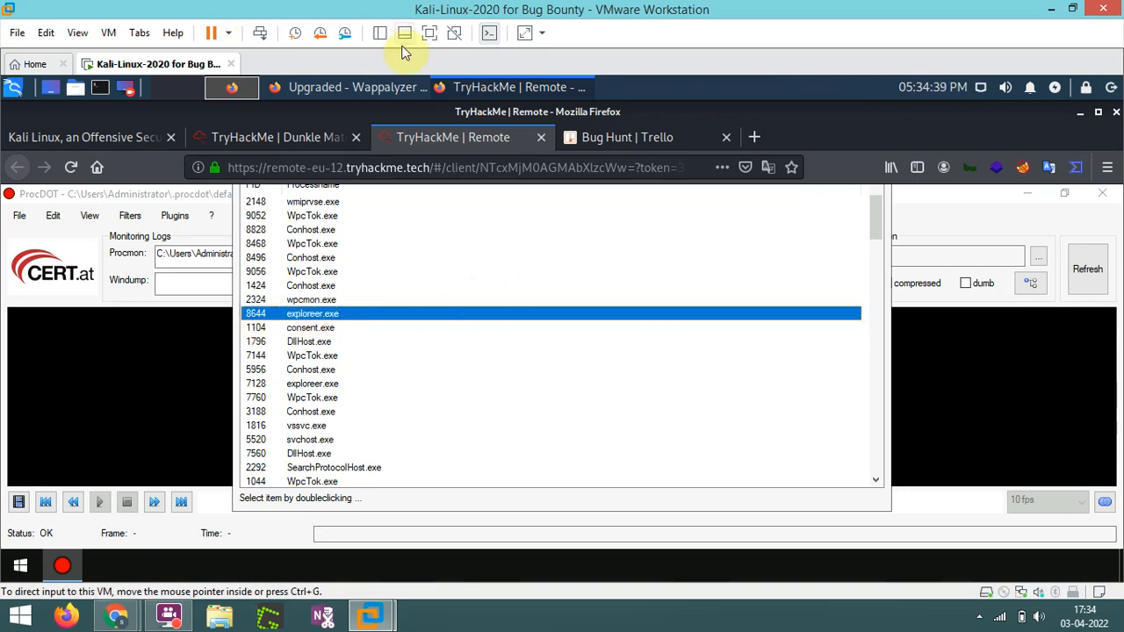
pyautogui.click(429, 33)
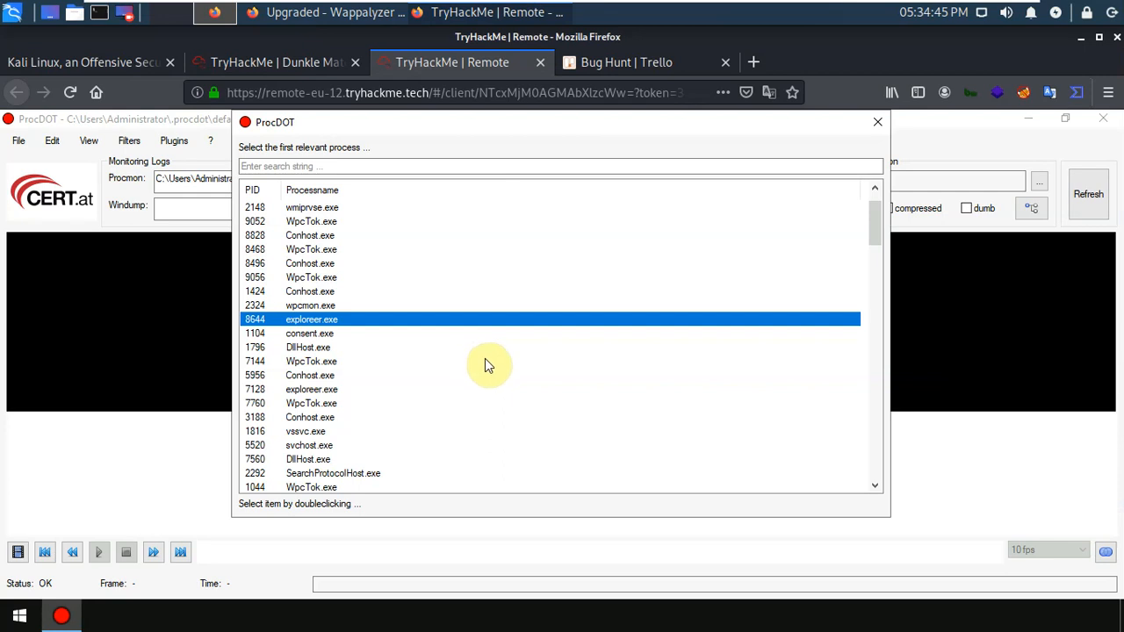
pyautogui.scroll(1, 456, 371)
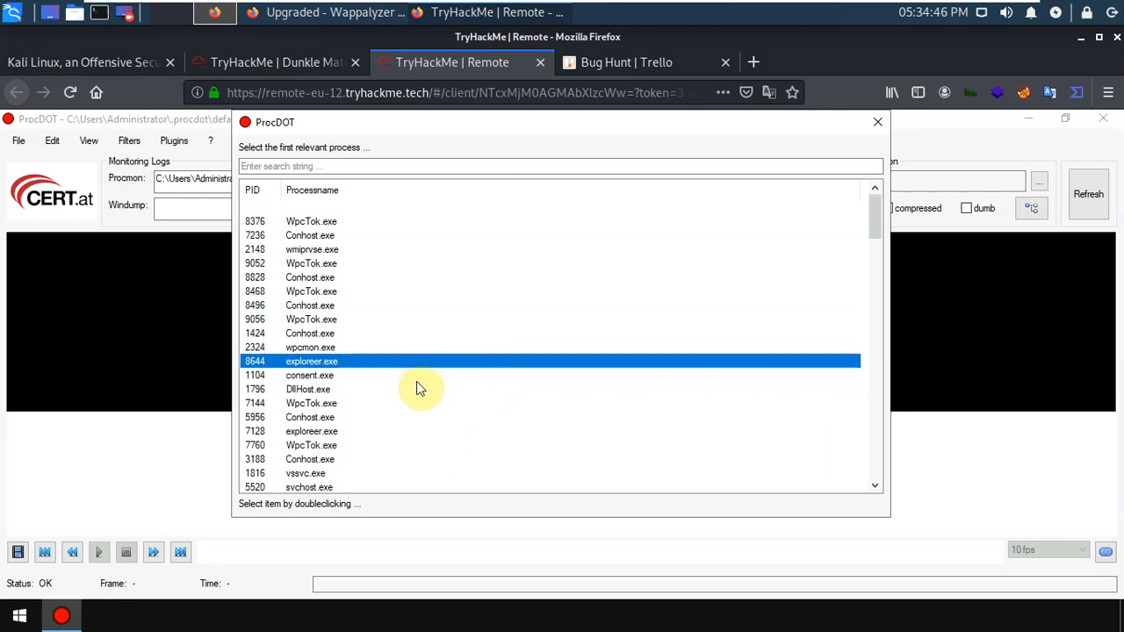
pyautogui.doubleClick(326, 363)
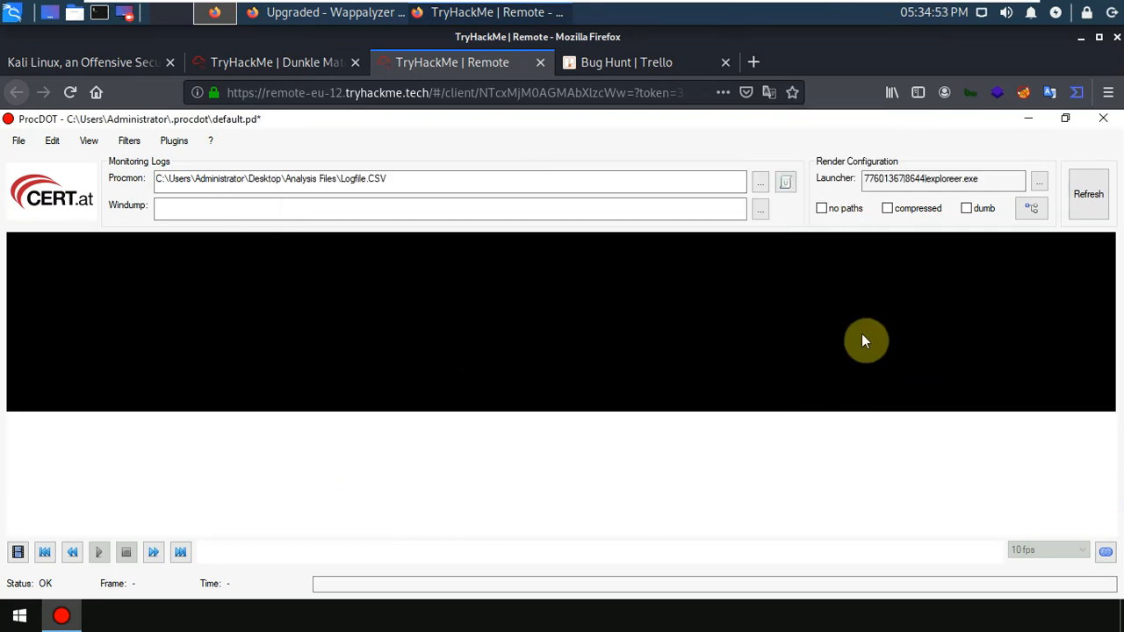
pyautogui.click(1089, 197)
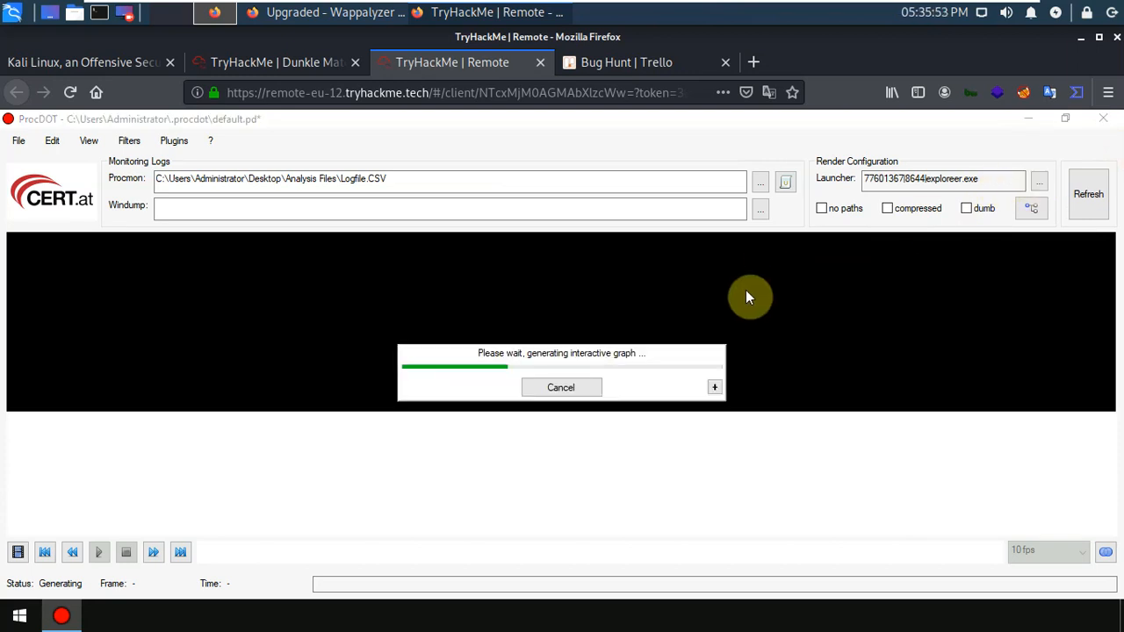
# - Return to the Dunkle Materie room page and examine the score chart, active machine information and Ransomware Investigation task introduction
pyautogui.click(290, 63)
pyautogui.scroll(5, 282, 312)
pyautogui.scroll(5, 220, 268)
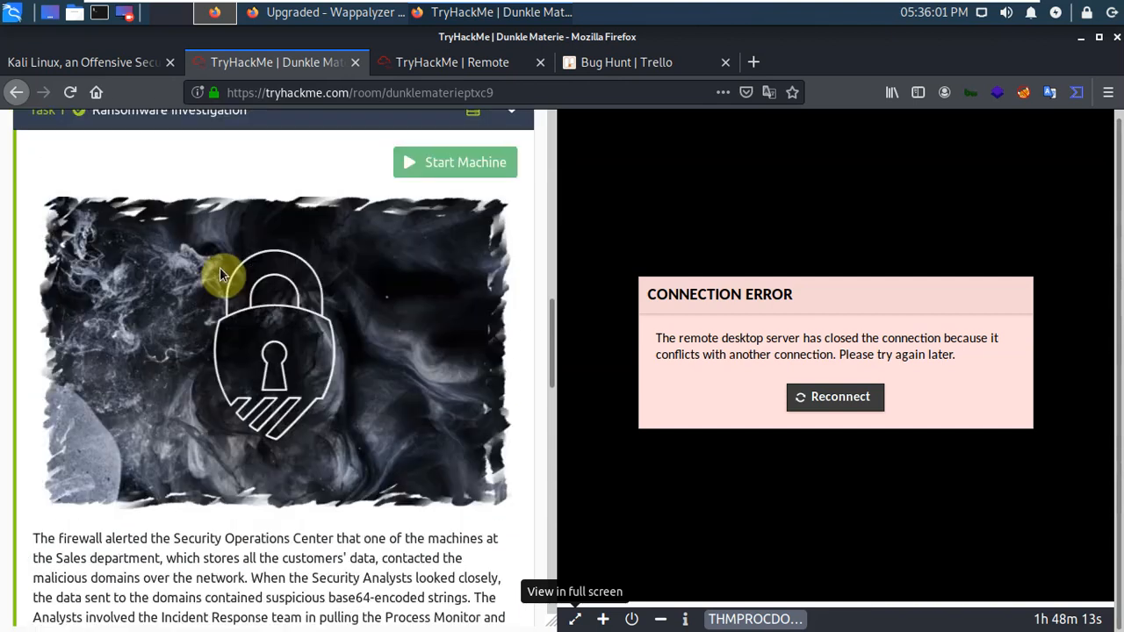
pyautogui.scroll(3, 220, 273)
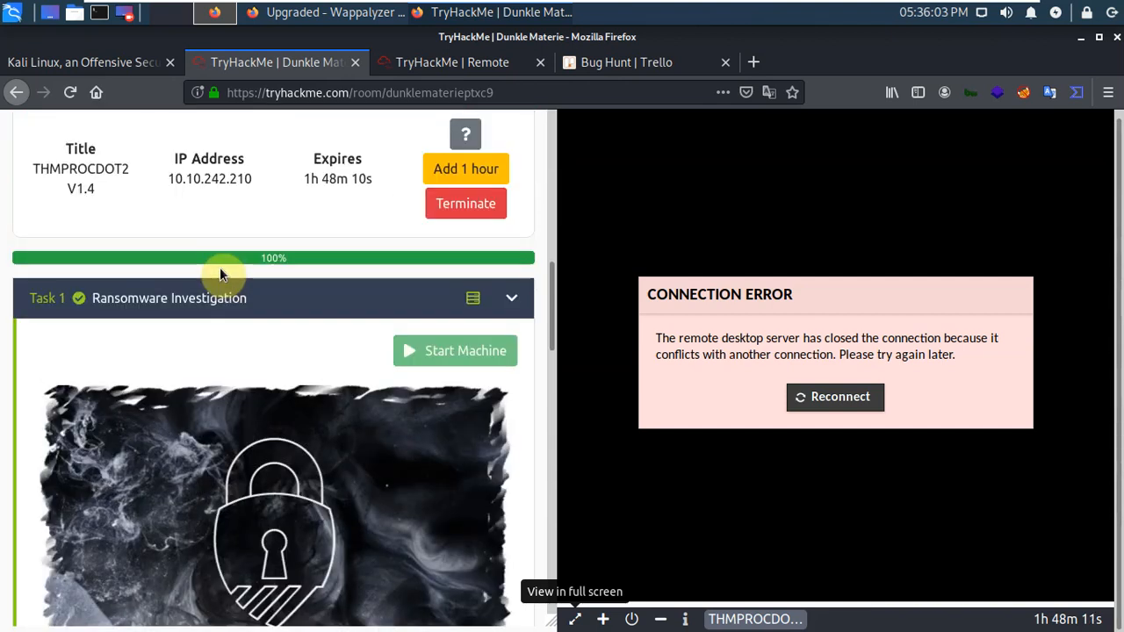
pyautogui.scroll(2, 220, 274)
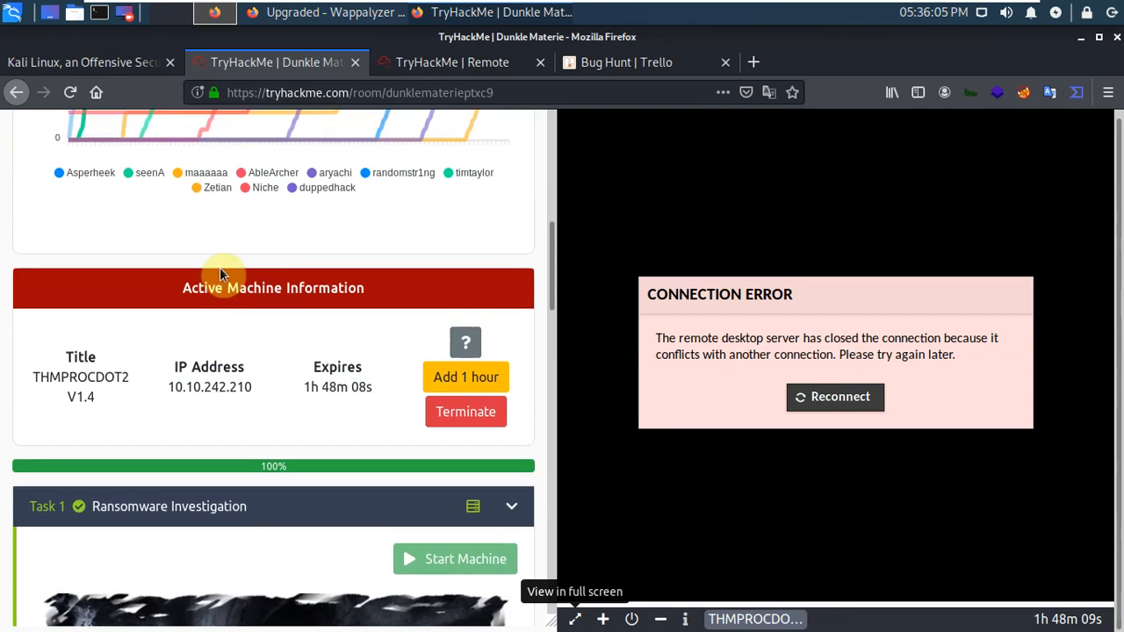
pyautogui.scroll(-4, 220, 272)
pyautogui.scroll(-1, 222, 273)
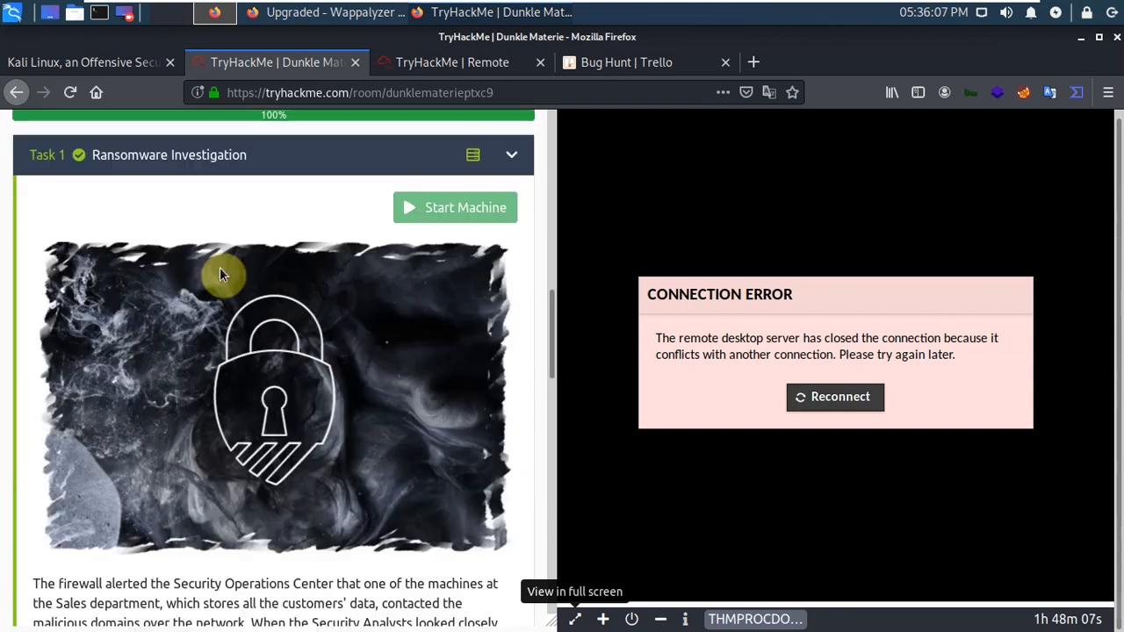
pyautogui.scroll(6, 221, 274)
pyautogui.scroll(2, 141, 206)
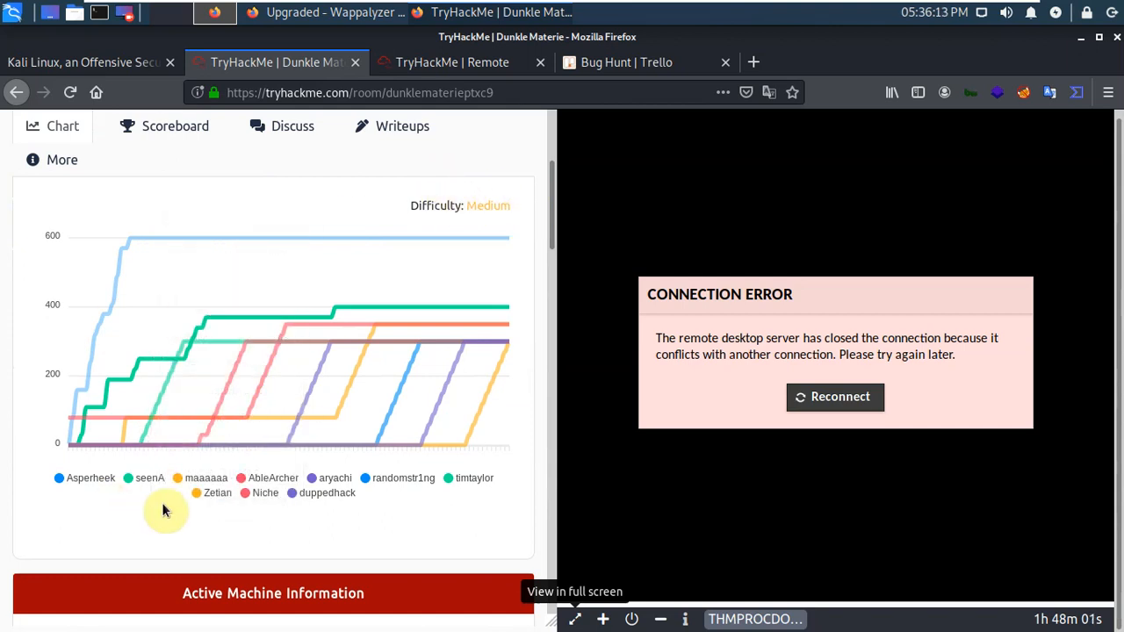
pyautogui.scroll(-4, 369, 483)
pyautogui.scroll(-10, 369, 482)
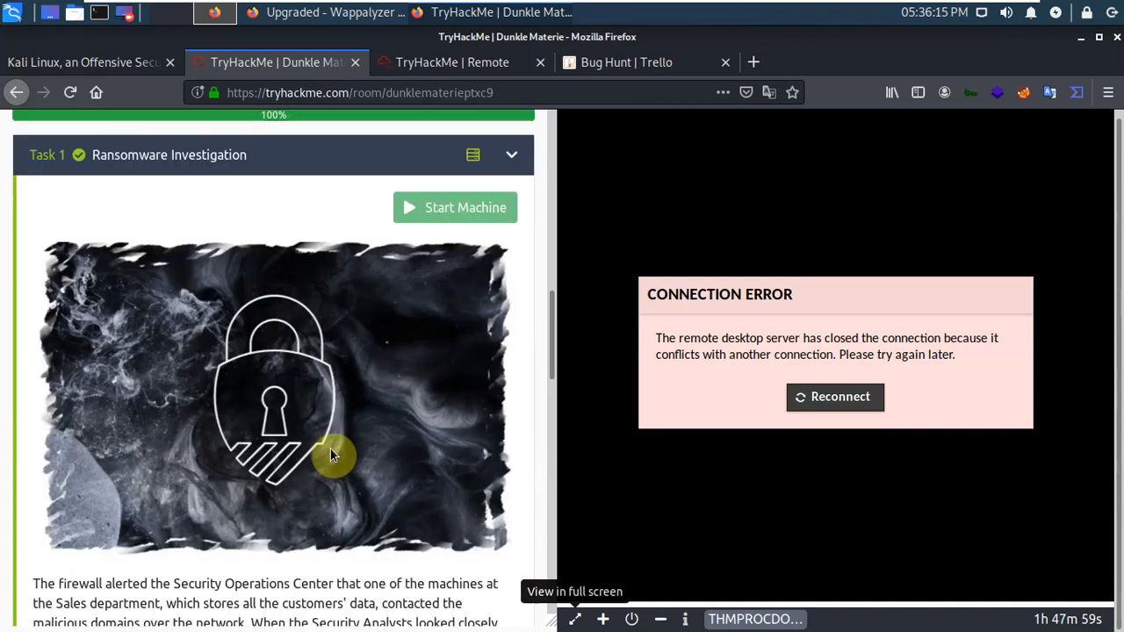
# - Read the Ransomware Investigation scenario and return to the remote ProcDOT session to look over the generated graph
pyautogui.scroll(-1, 329, 449)
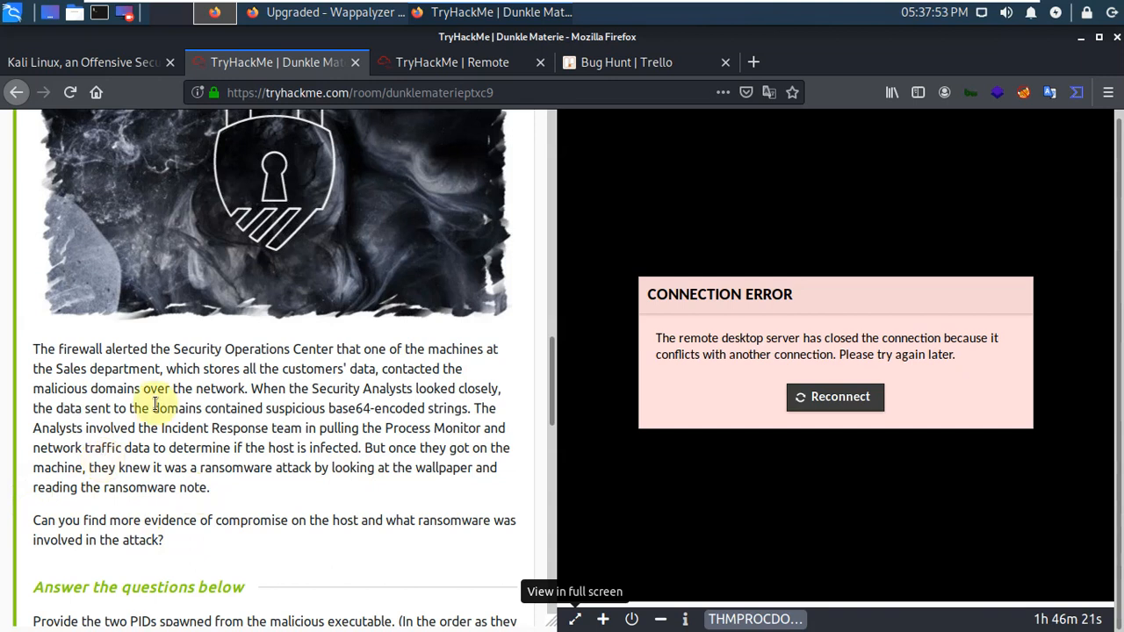
pyautogui.click(450, 62)
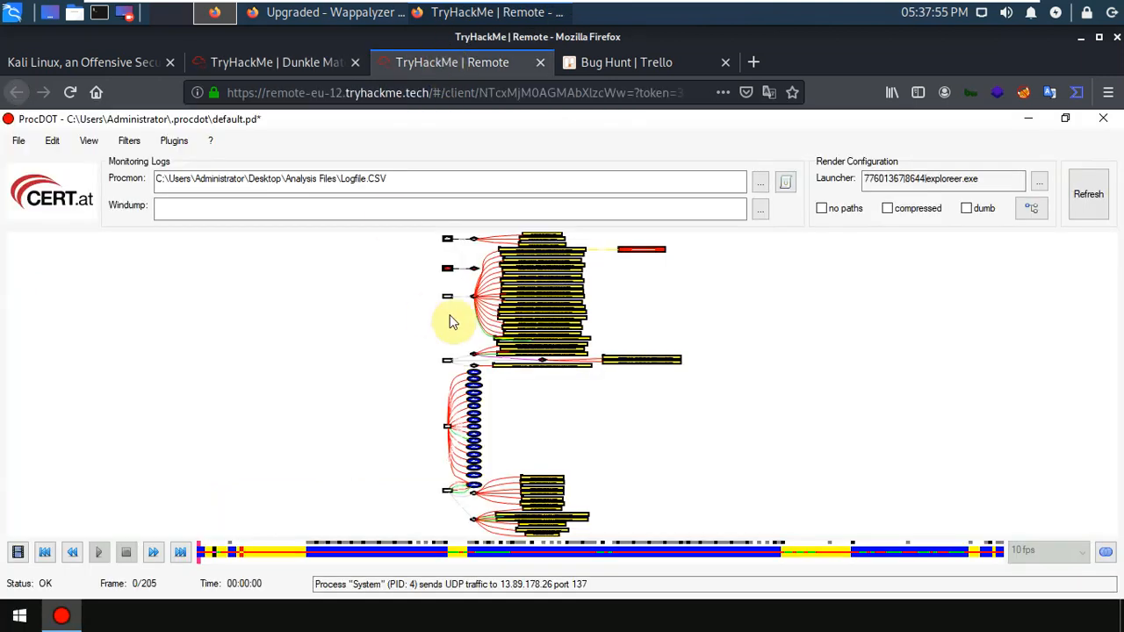
pyautogui.scroll(2, 527, 338)
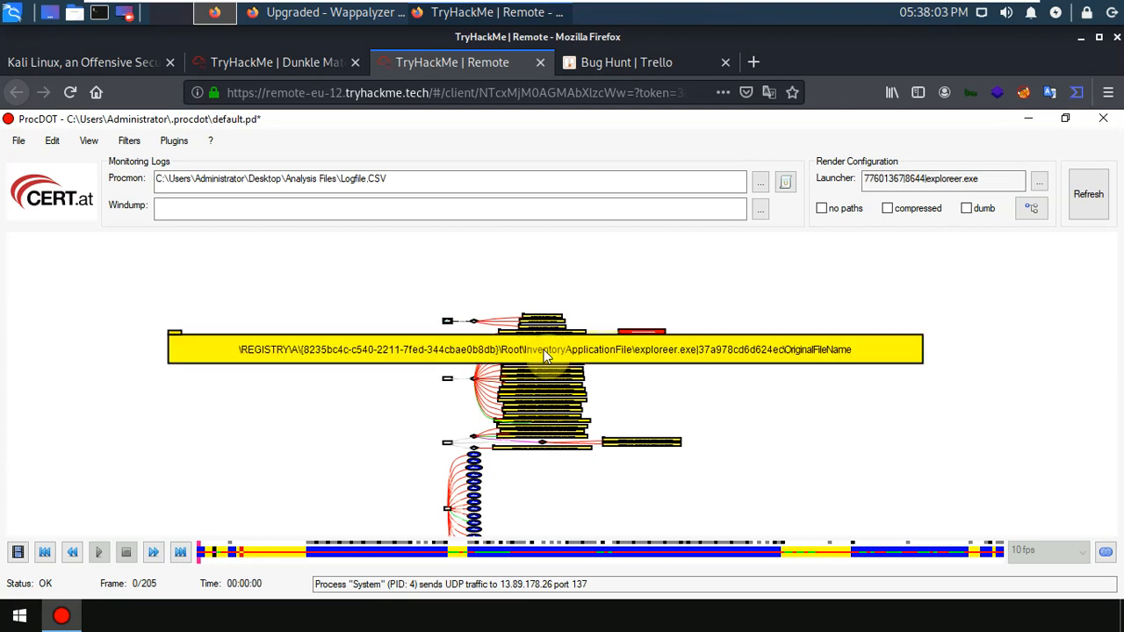
pyautogui.scroll(-4, 614, 356)
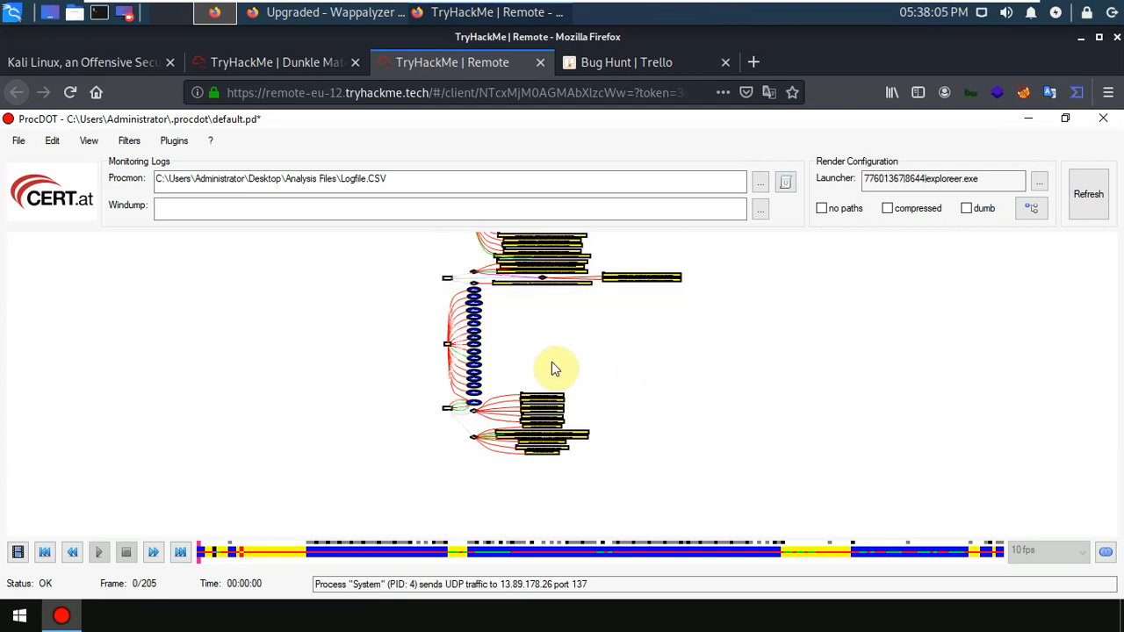
pyautogui.scroll(3, 554, 362)
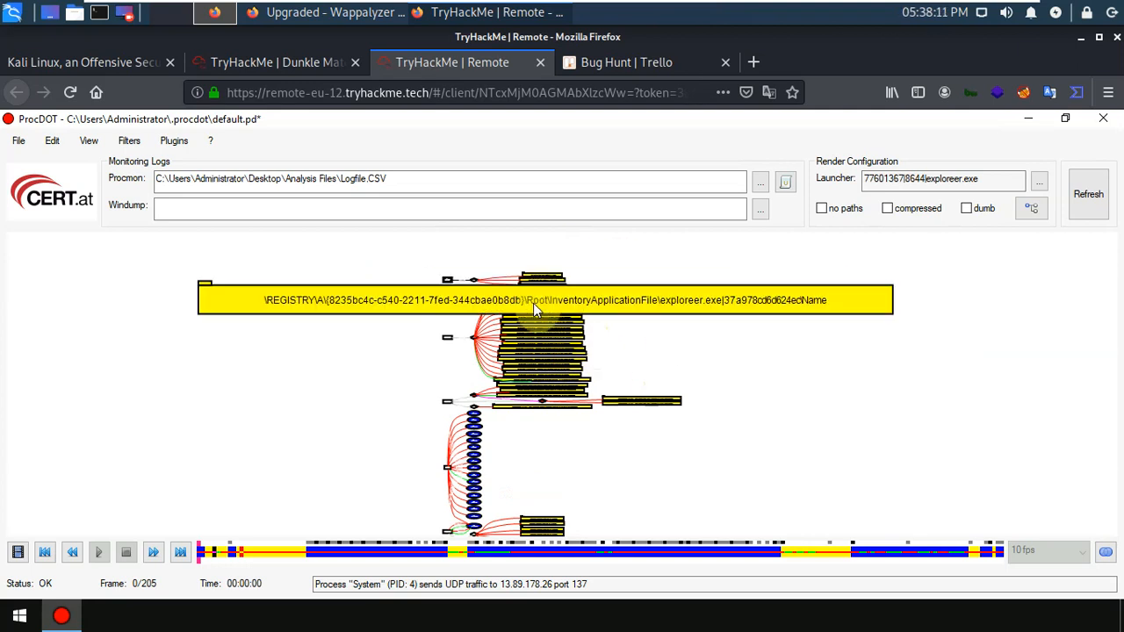
pyautogui.scroll(2, 533, 303)
pyautogui.scroll(-2, 538, 318)
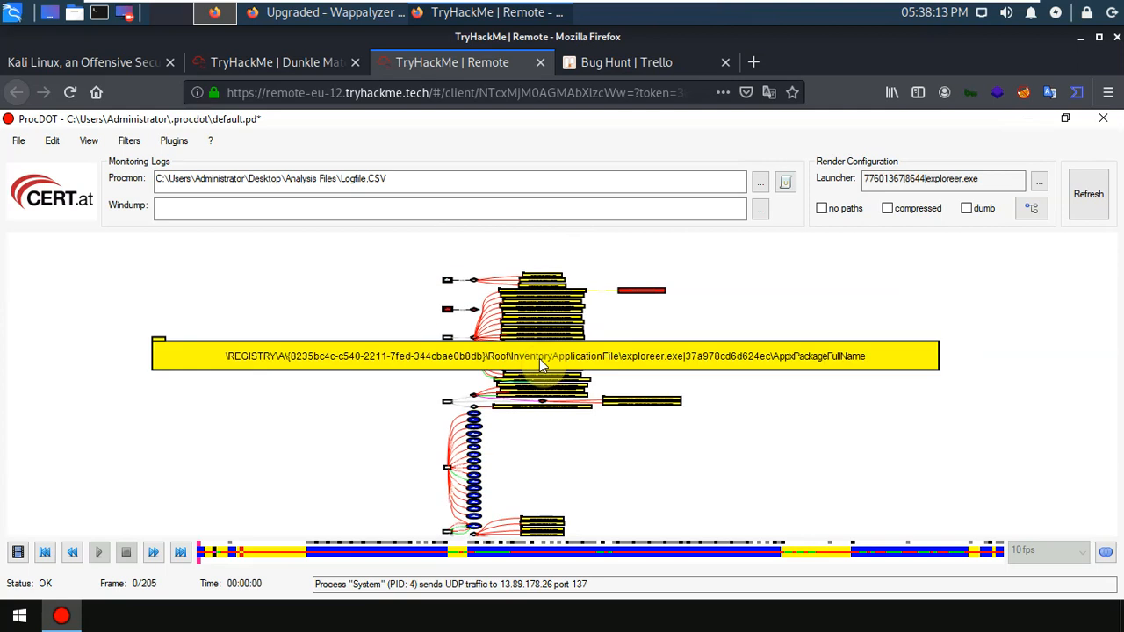
# - Highlight the exploreer.exe BinFileVersion registry node, clear the highlight, and survey the graph's overall layout
pyautogui.click(542, 322)
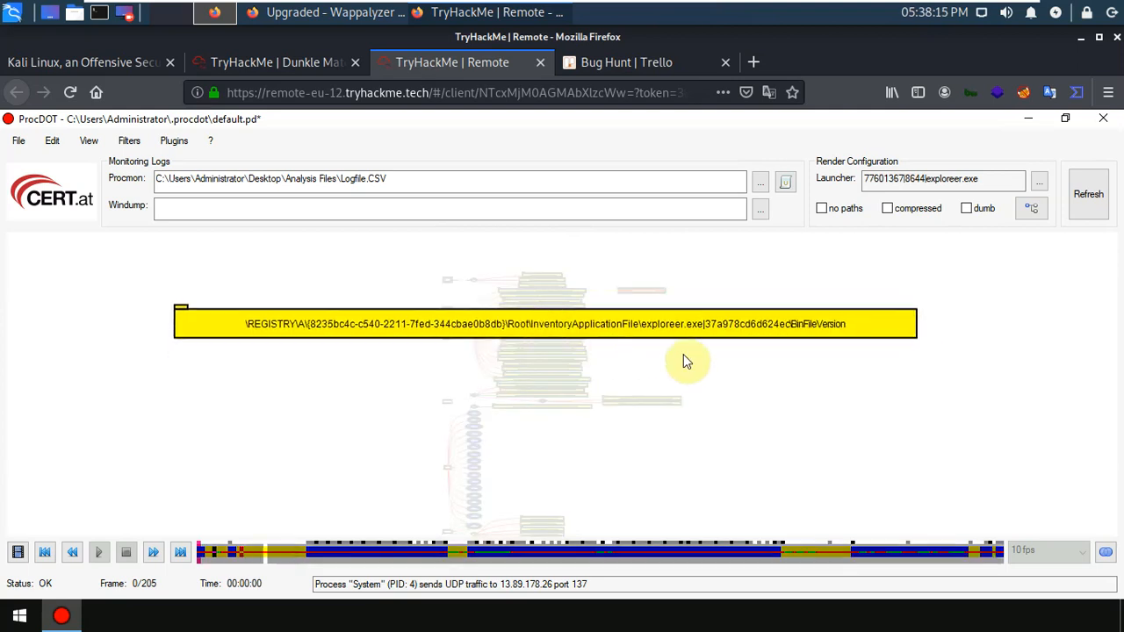
pyautogui.scroll(3, 602, 348)
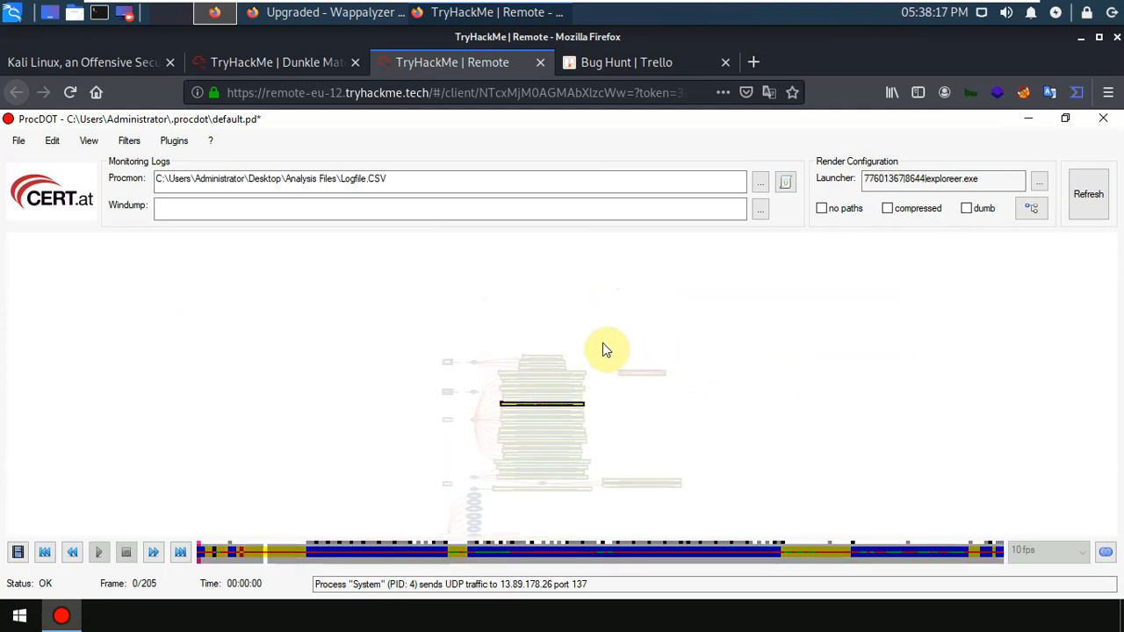
pyautogui.scroll(-1, 523, 350)
pyautogui.click(246, 363)
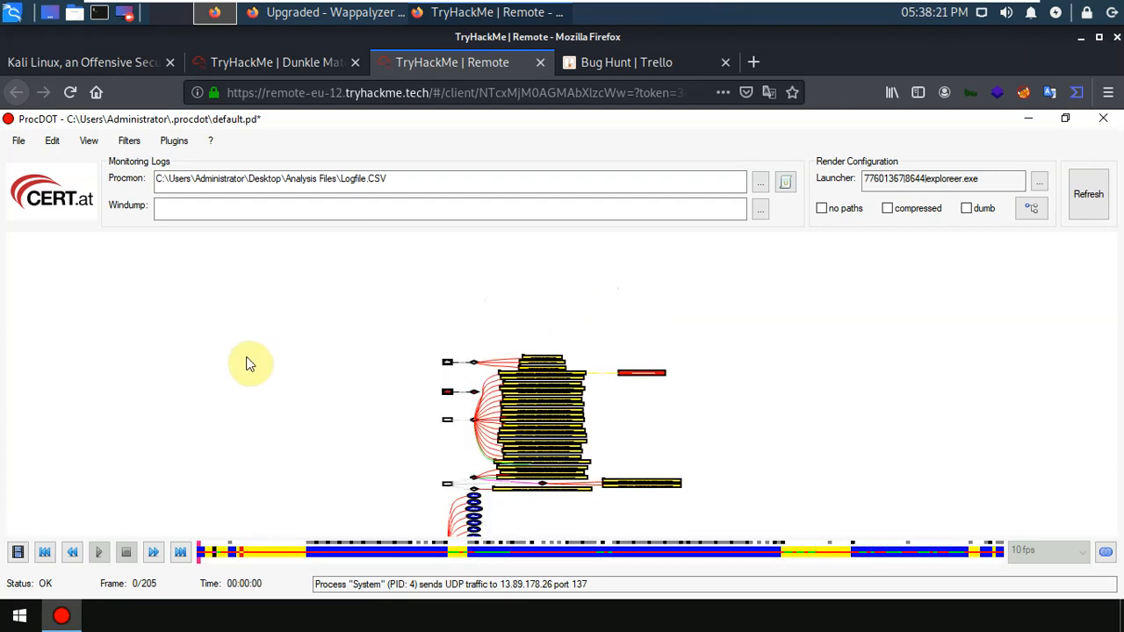
pyautogui.scroll(-5, 273, 330)
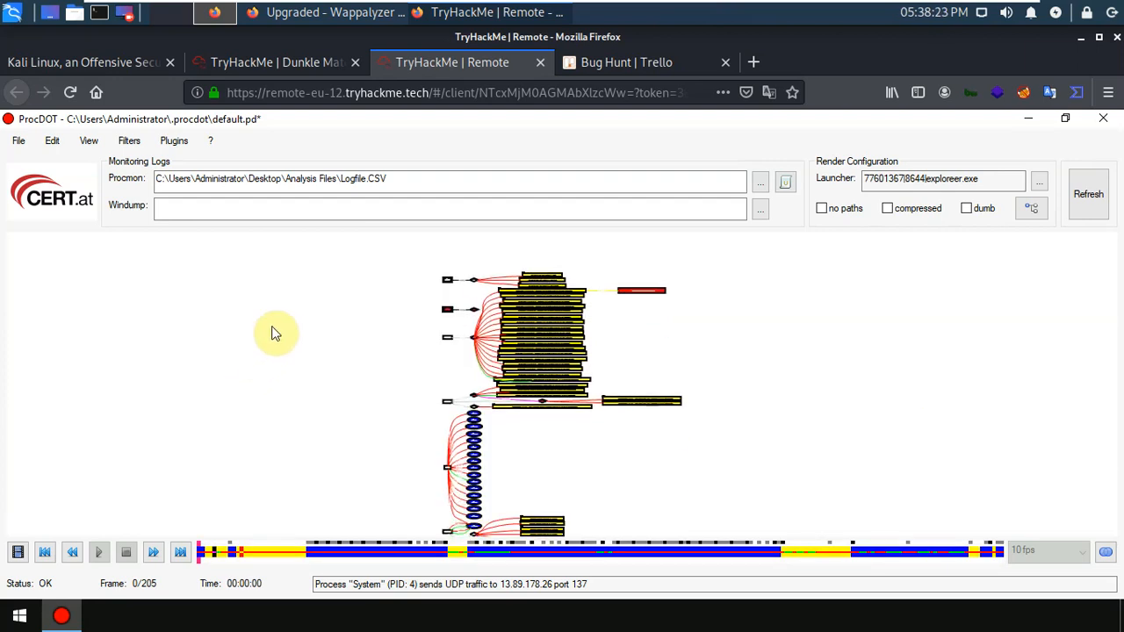
pyautogui.scroll(2, 196, 319)
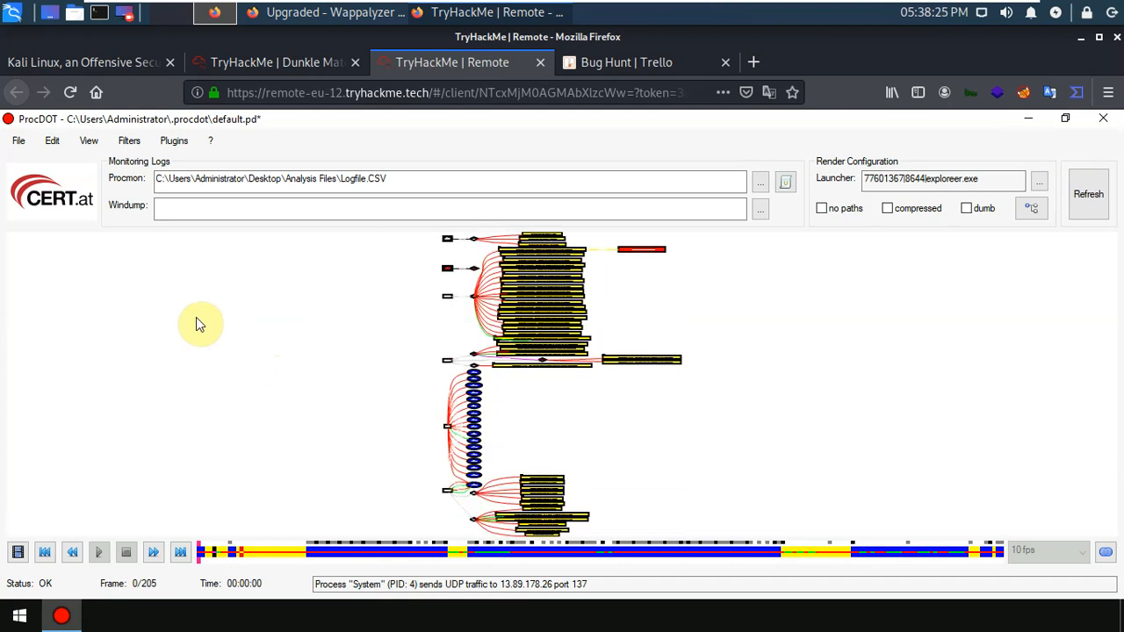
pyautogui.scroll(4, 197, 319)
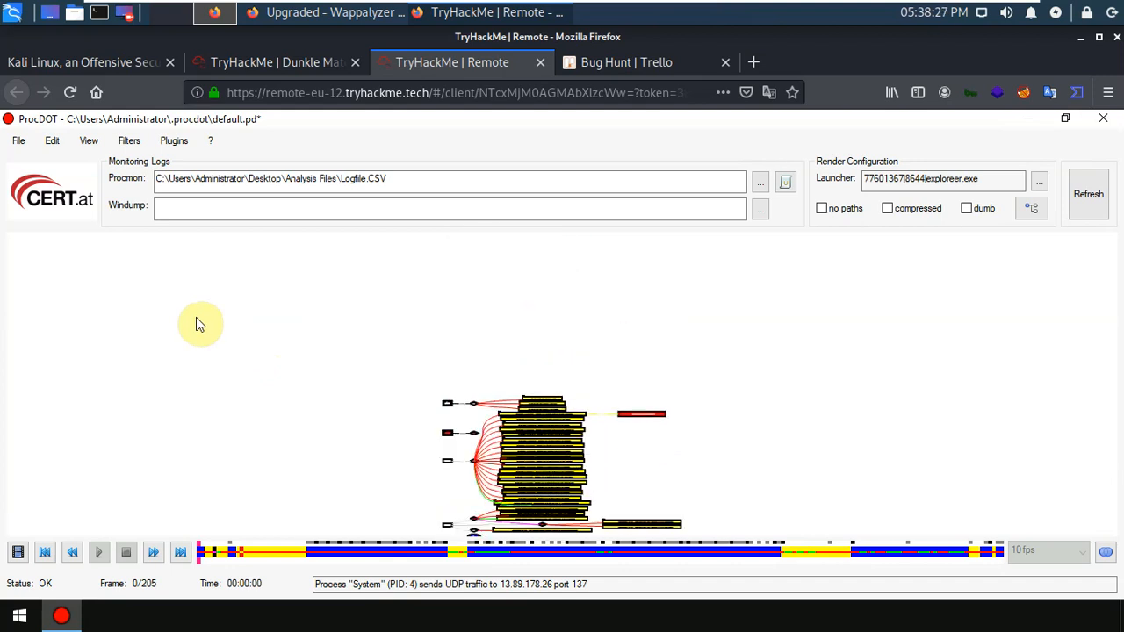
pyautogui.scroll(-1, 199, 324)
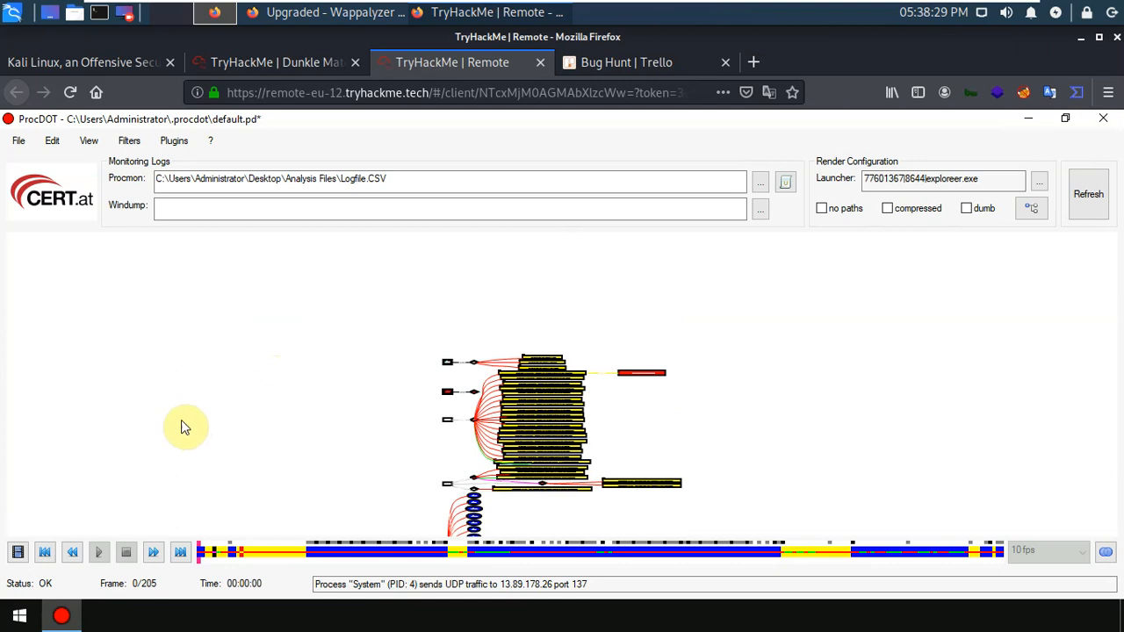
# - Step the graph timeline forward two frames and back one to read the recorded process events
pyautogui.click(155, 552)
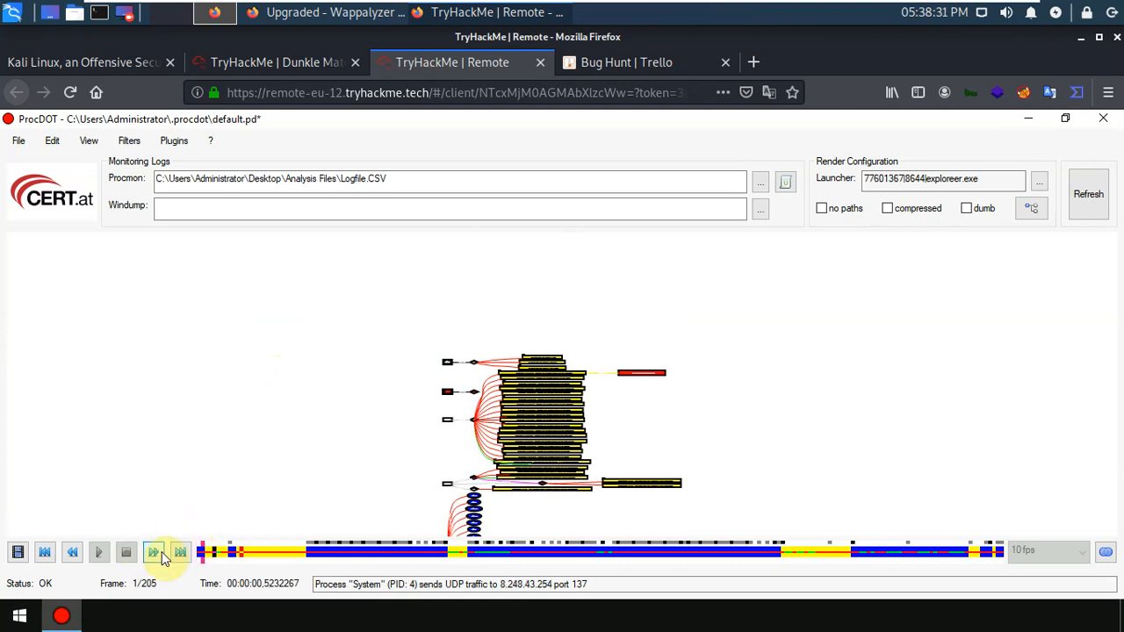
pyautogui.click(155, 553)
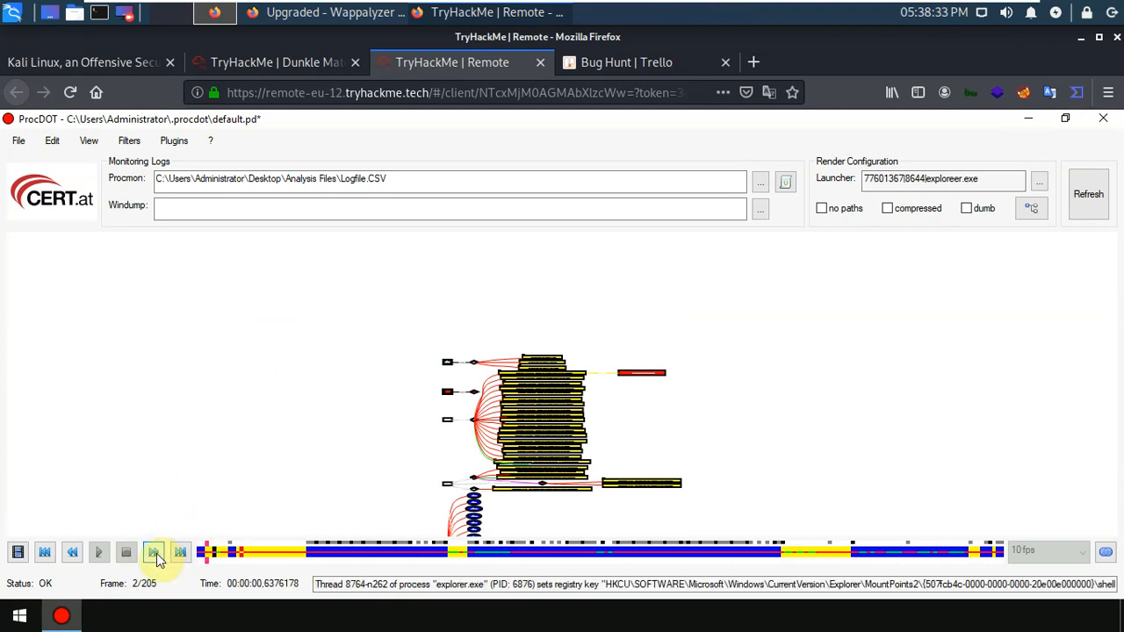
pyautogui.click(73, 552)
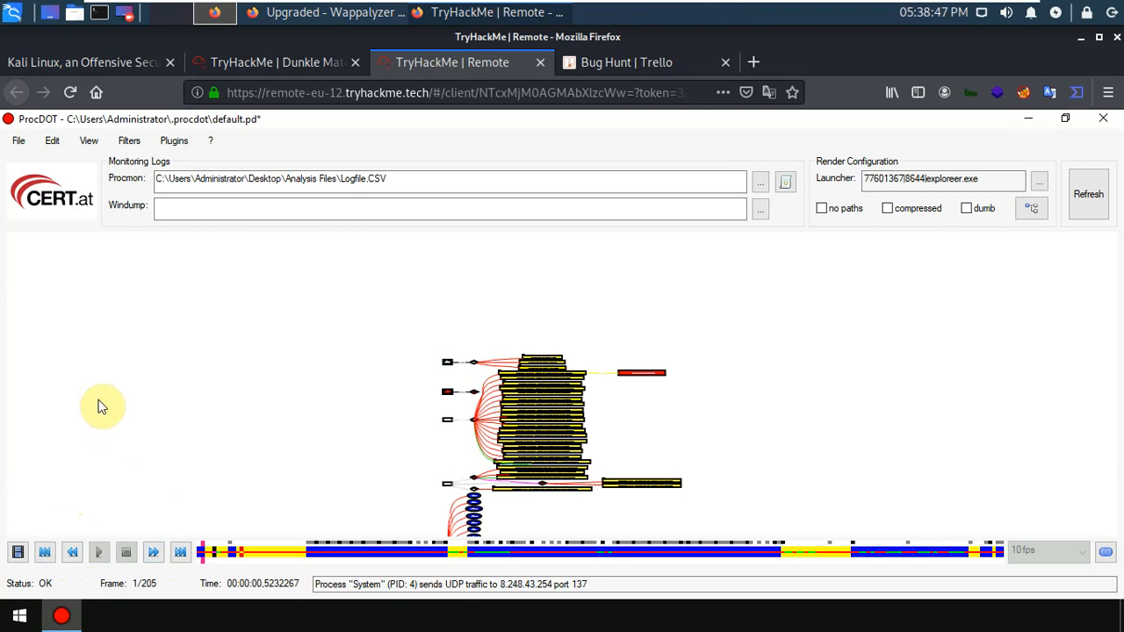
pyautogui.press('super+plus')
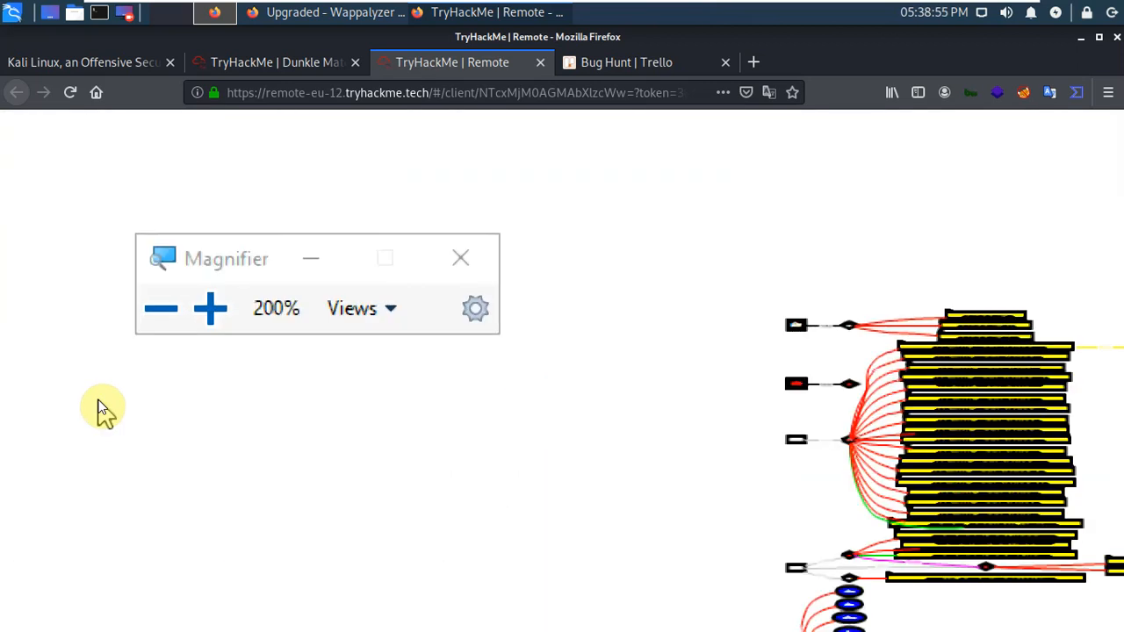
pyautogui.press('super+minus')
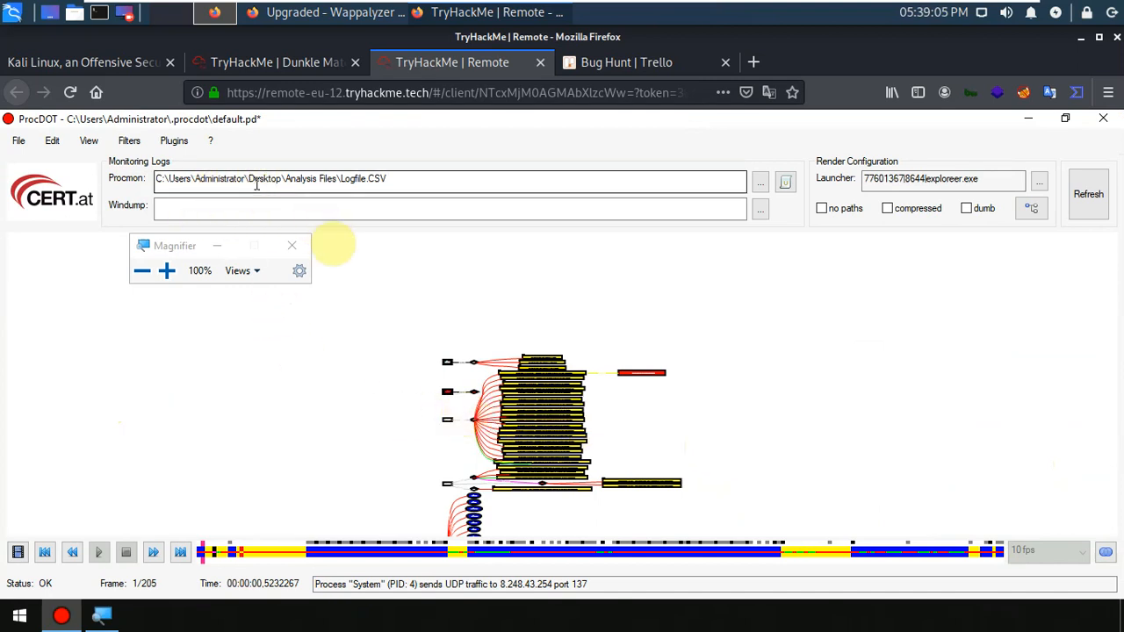
pyautogui.click(293, 247)
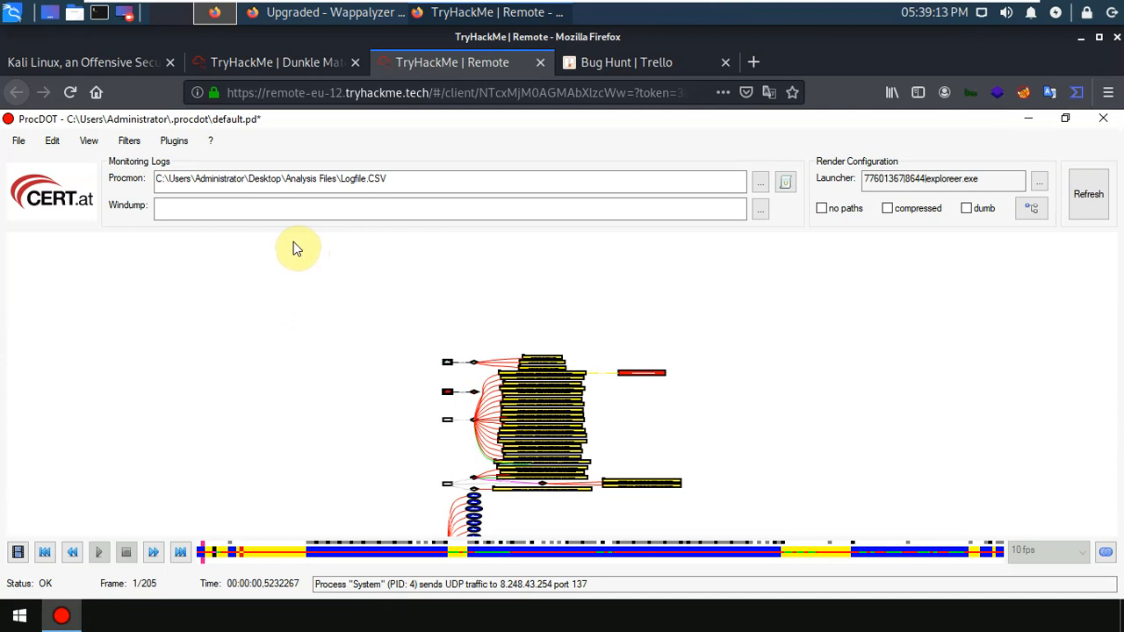
# - Enlarge the graph around its upper process and registry nodes, and advance the timeline to frame 6
pyautogui.press('super+plus')
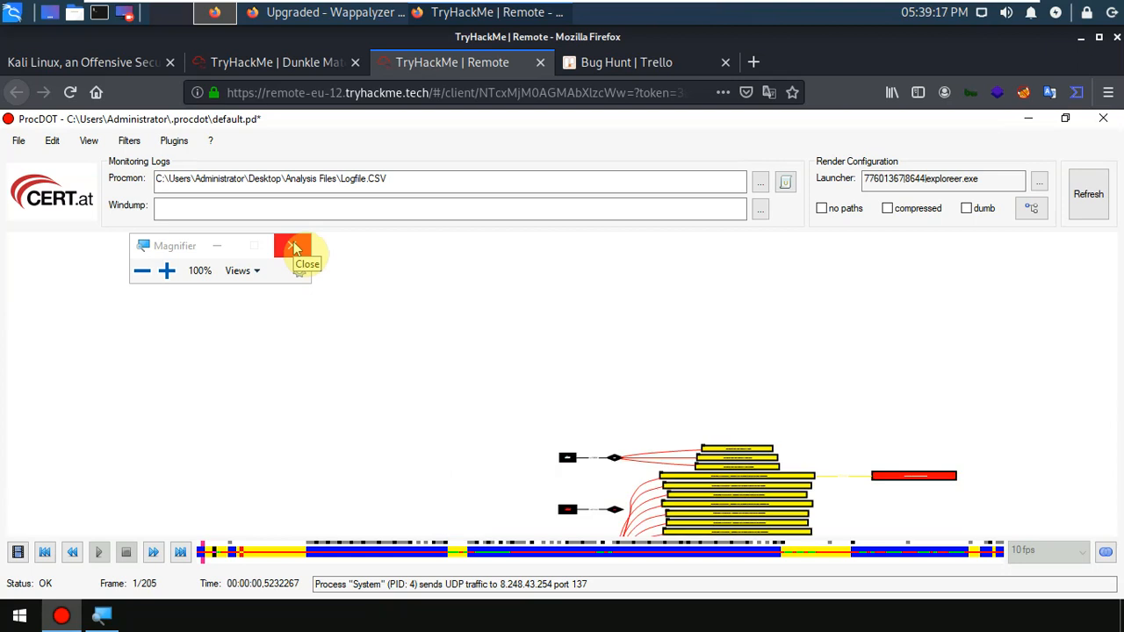
pyautogui.click(296, 248)
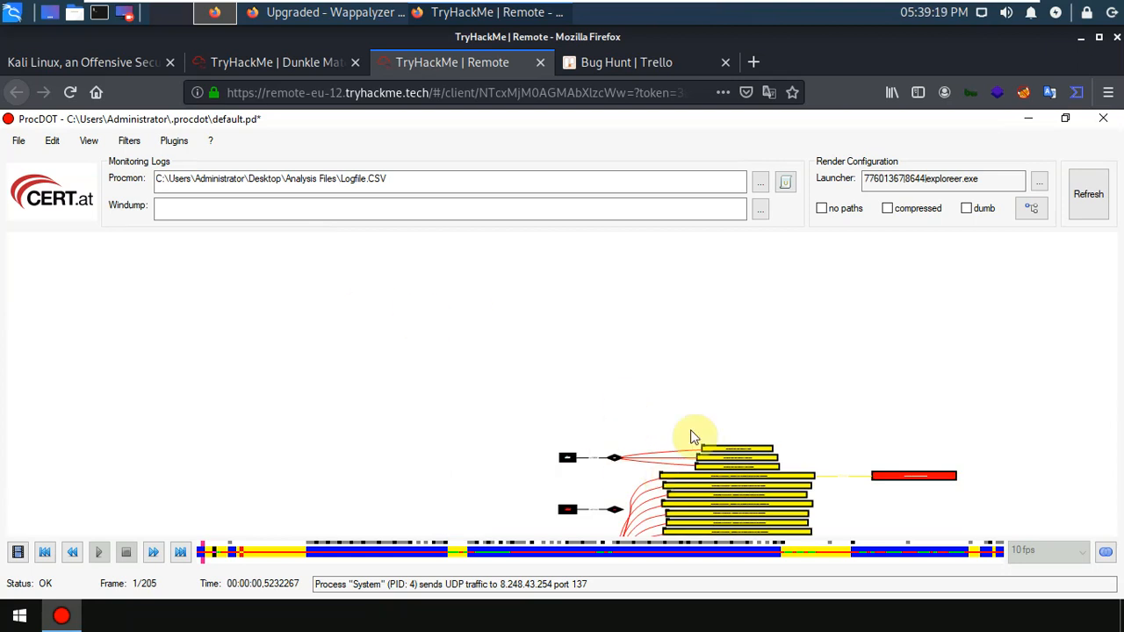
pyautogui.scroll(-2, 618, 383)
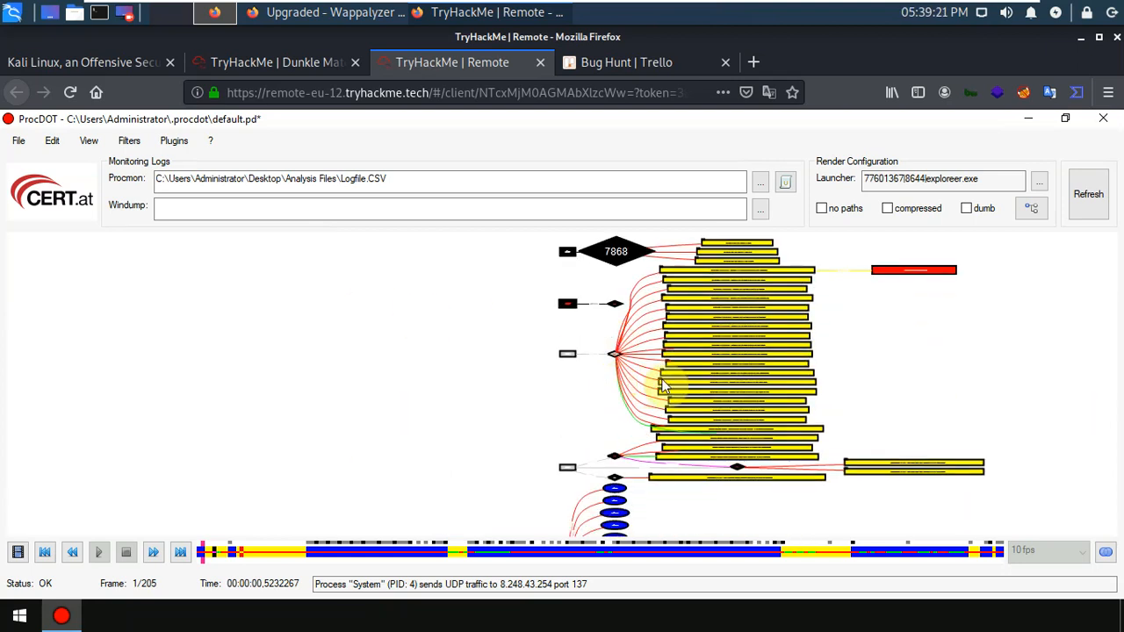
pyautogui.scroll(1, 618, 353)
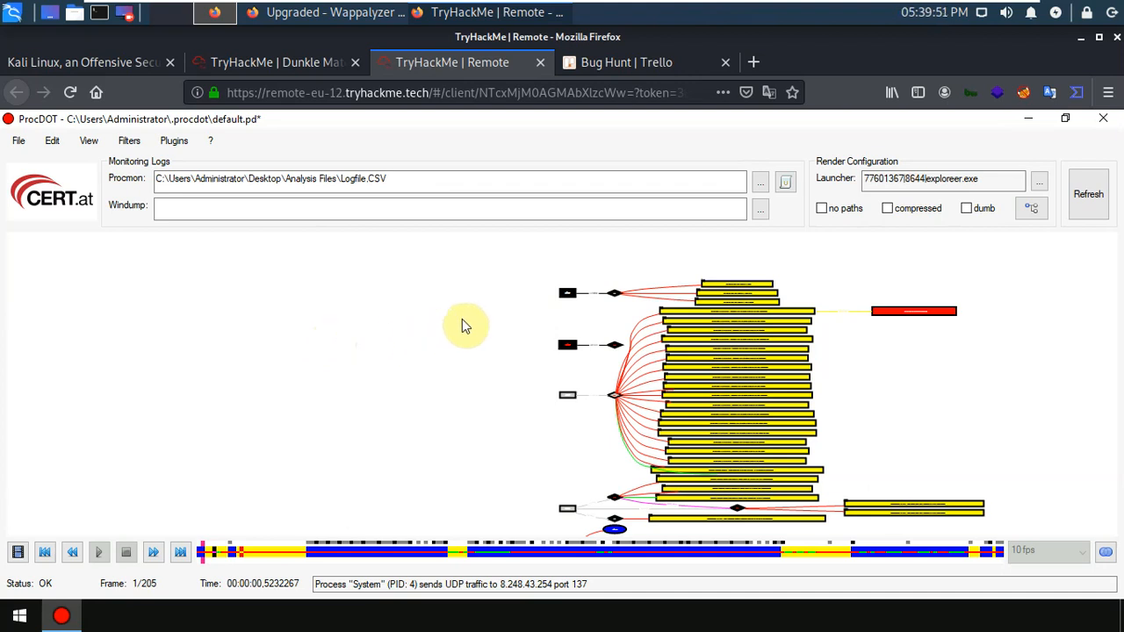
pyautogui.scroll(3, 461, 320)
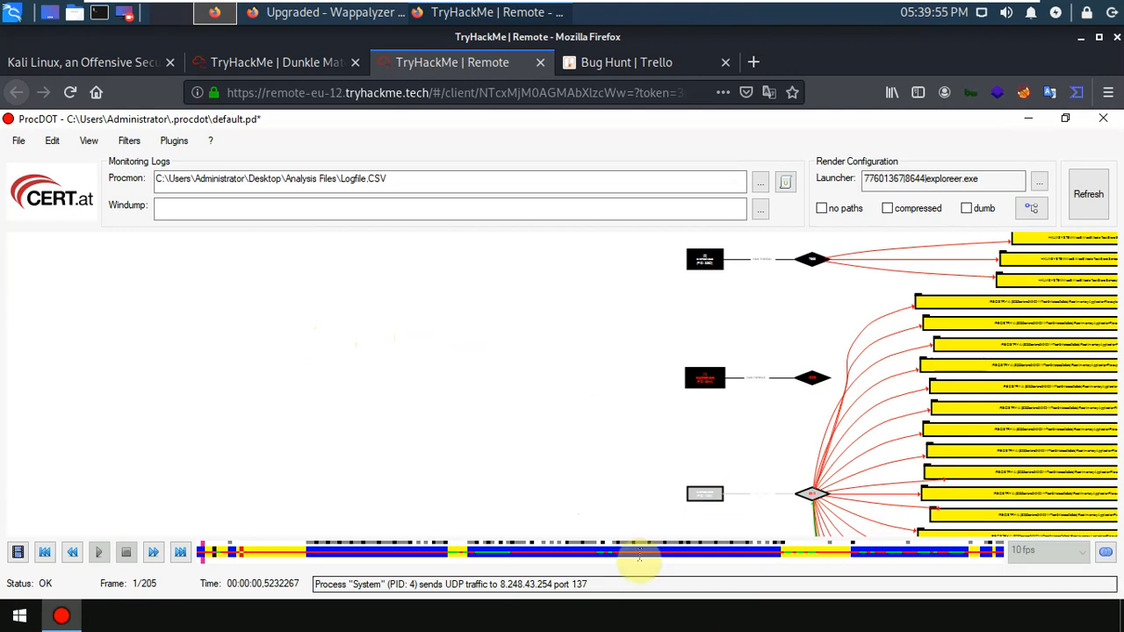
pyautogui.press('Right')
pyautogui.press('Right')
pyautogui.press('Right')
pyautogui.press('Right')
pyautogui.press('Right')
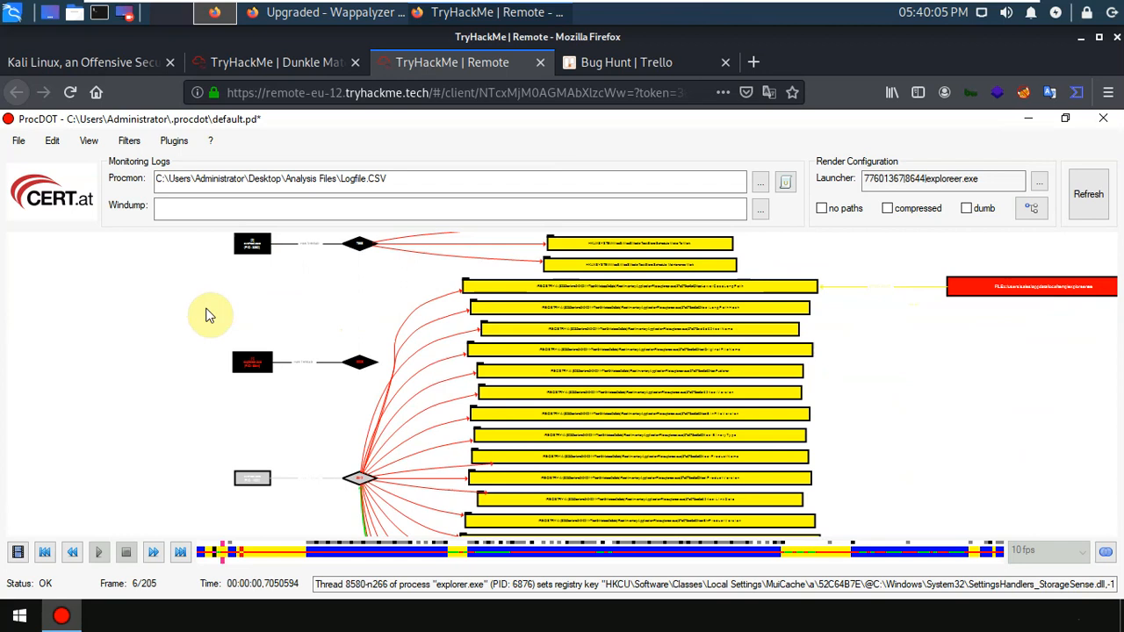
# - Enlarge the graph to legible size and examine the PIDs and threads of the svchost.exe and exploreer.exe processes
pyautogui.scroll(2, 208, 316)
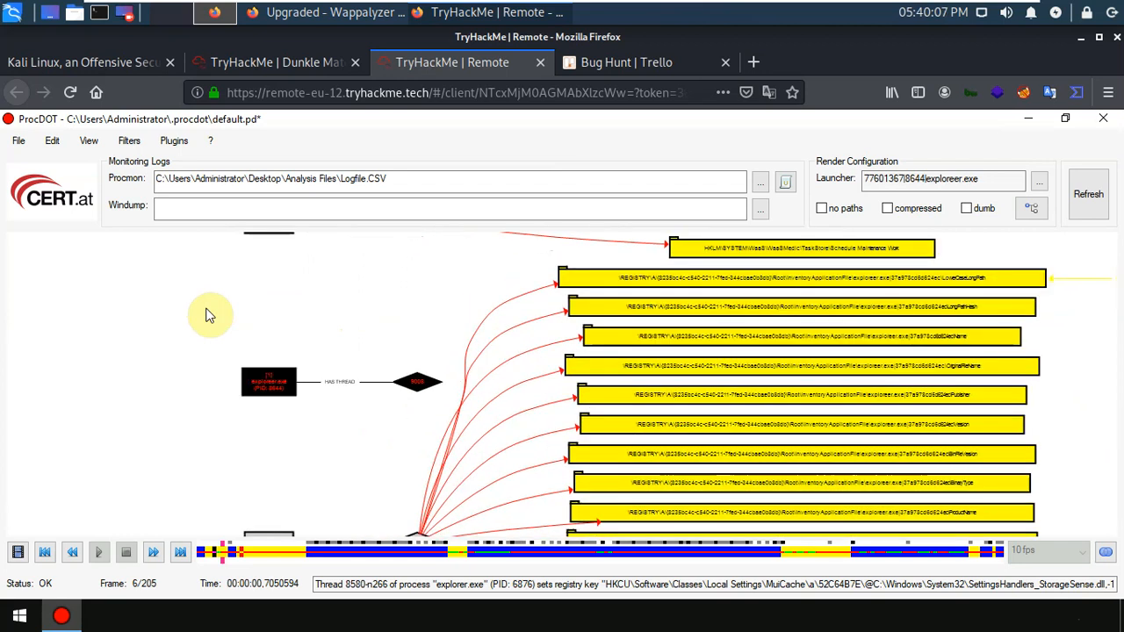
pyautogui.scroll(1, 208, 316)
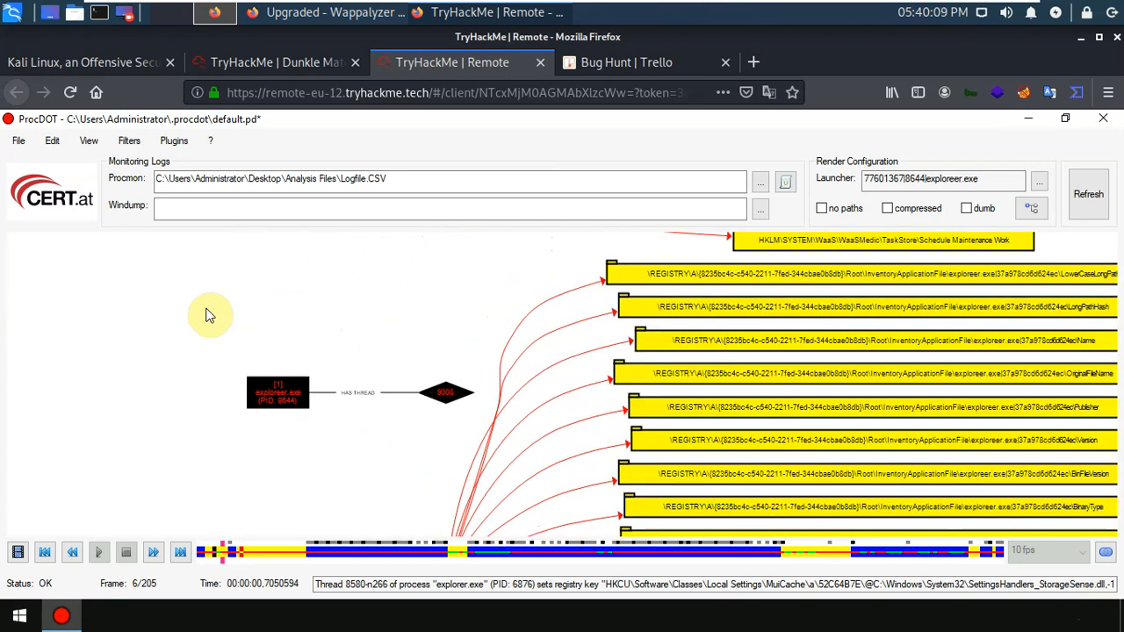
pyautogui.scroll(1, 351, 377)
pyautogui.moveTo(366, 383); pyautogui.dragTo(197, 323)
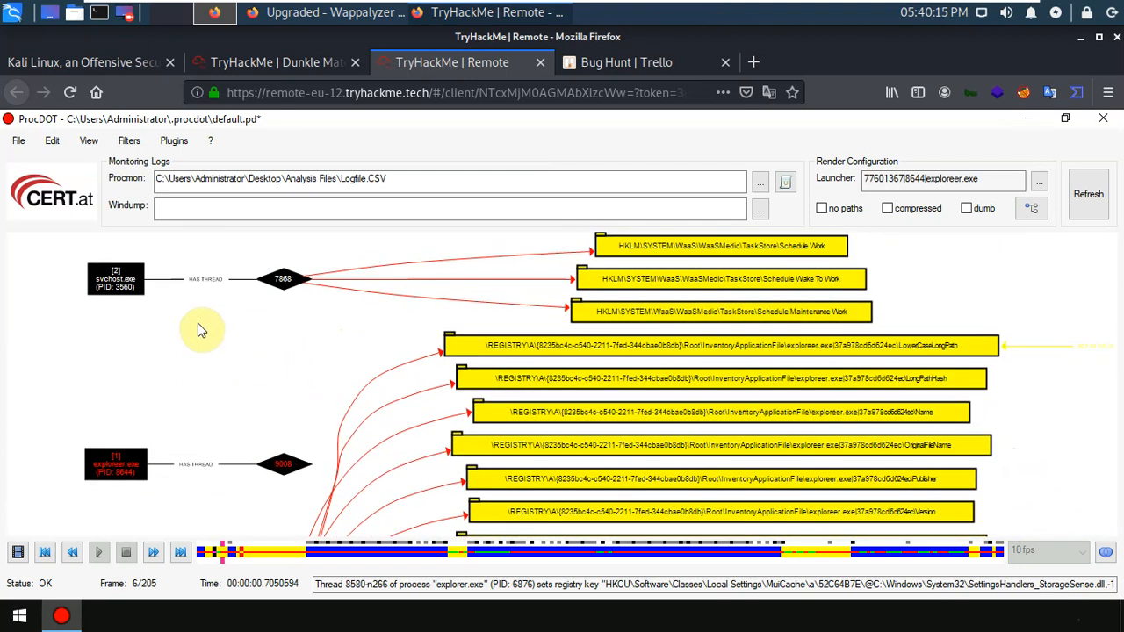
pyautogui.scroll(-2, 263, 323)
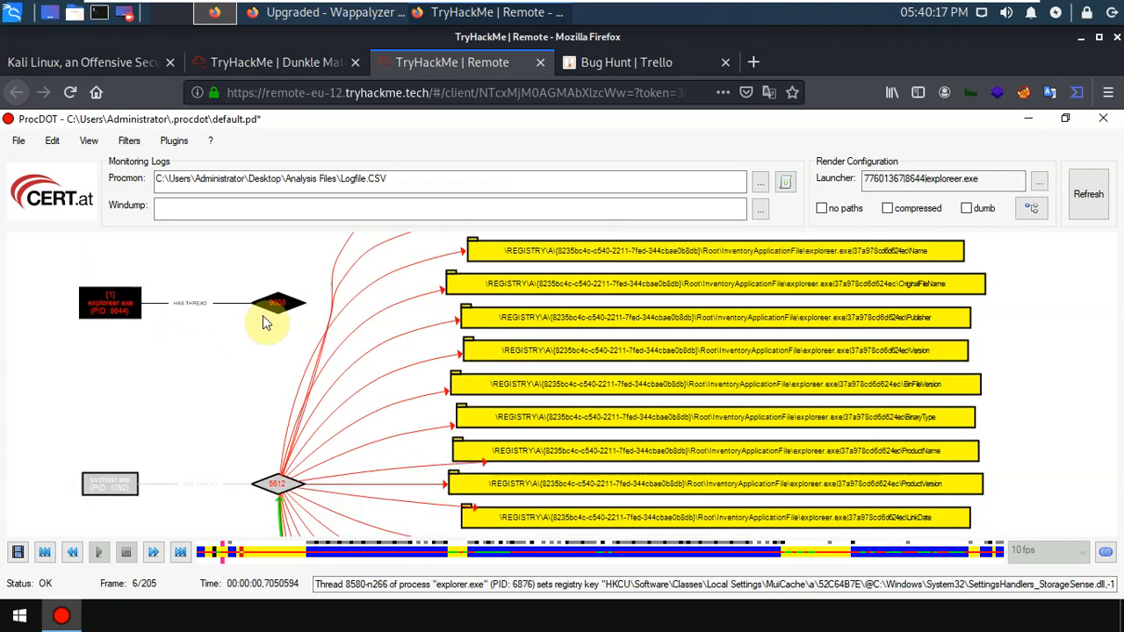
pyautogui.scroll(3, 183, 370)
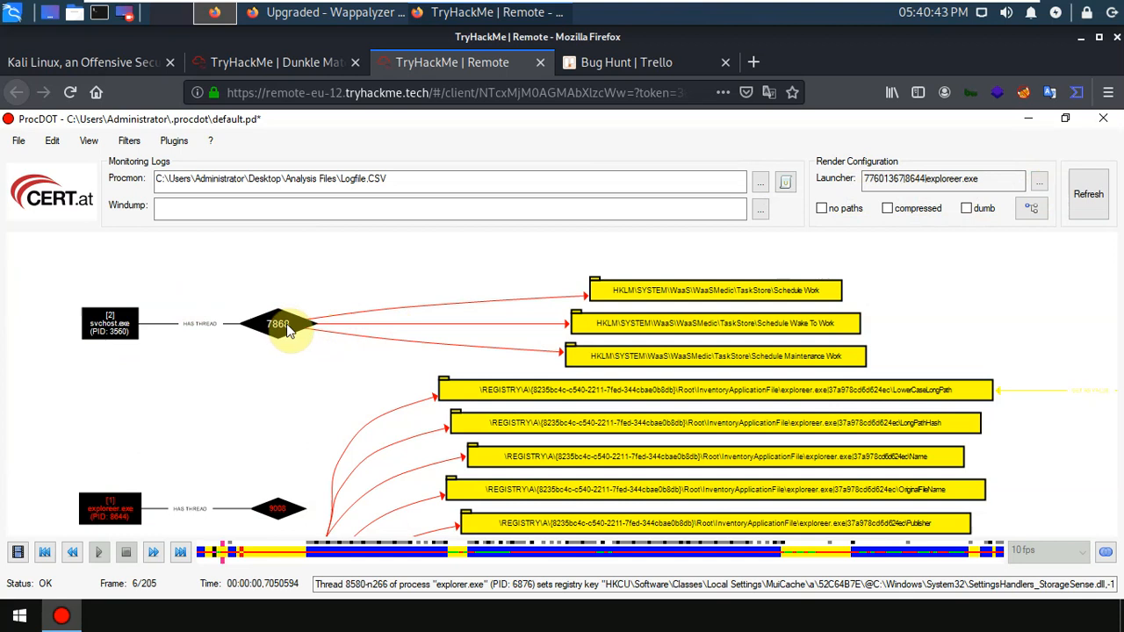
pyautogui.scroll(-1, 654, 524)
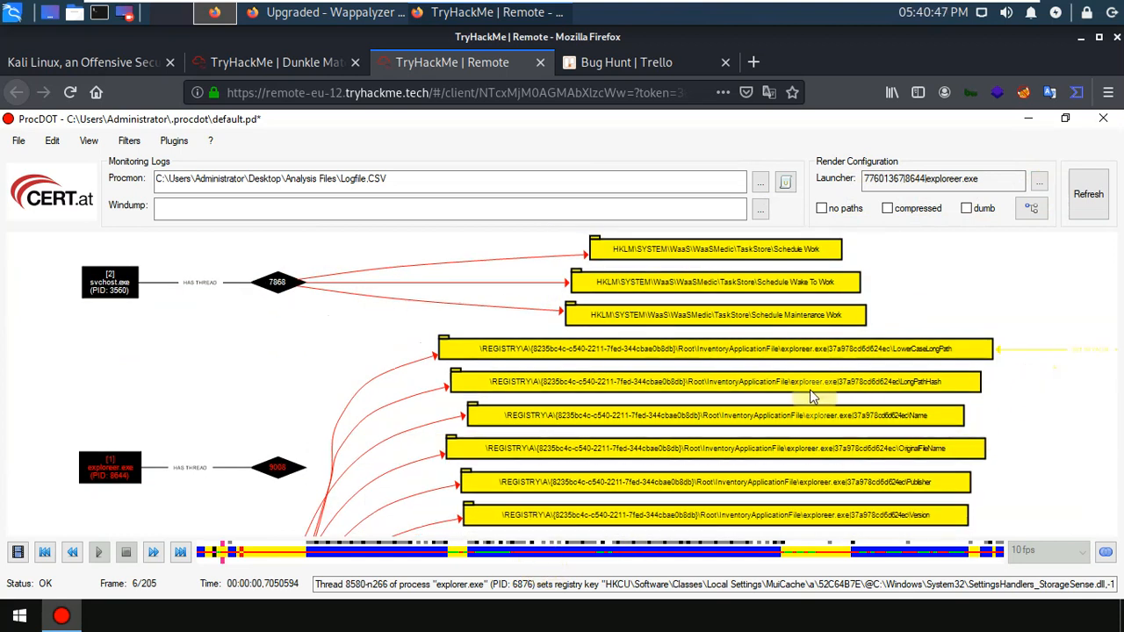
# - Trace the LowerCaseLongPath registry node to its linked file node to read the executable's path, and return to the process nodes
pyautogui.moveTo(1071, 423); pyautogui.dragTo(758, 423)
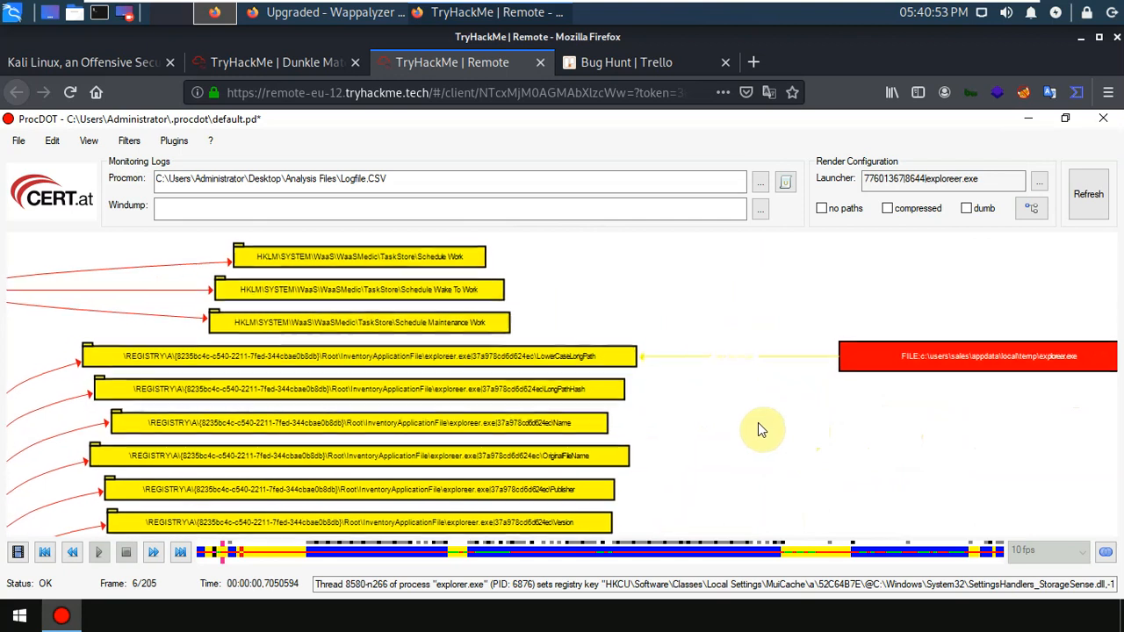
pyautogui.moveTo(830, 424); pyautogui.dragTo(747, 433)
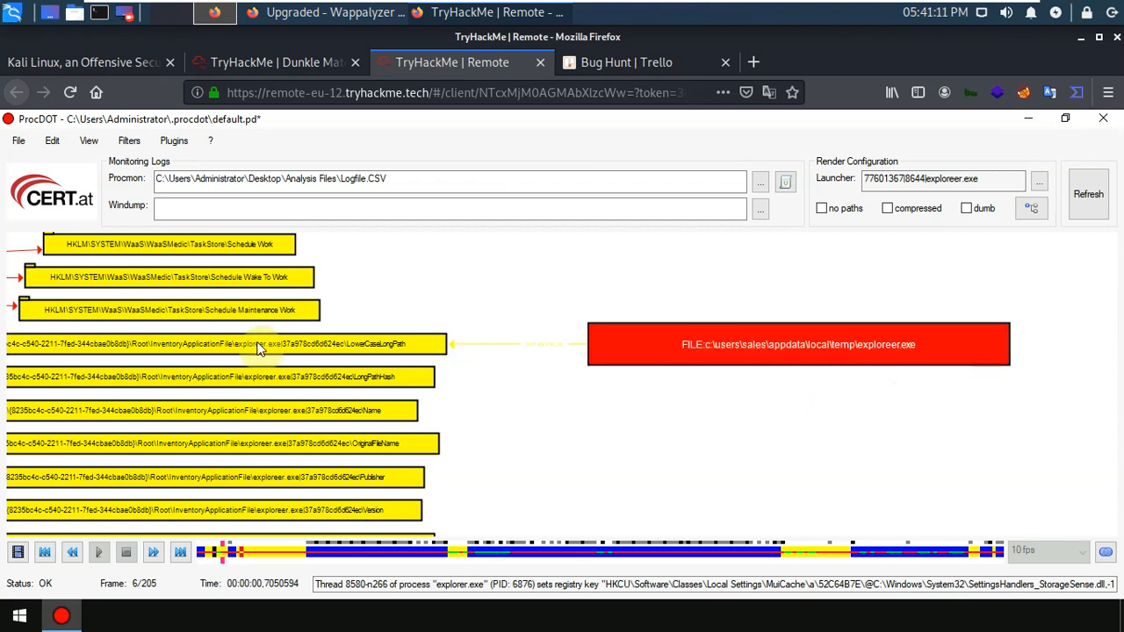
pyautogui.moveTo(548, 448); pyautogui.dragTo(1058, 399)
pyautogui.moveTo(788, 427); pyautogui.dragTo(744, 419)
pyautogui.moveTo(1050, 409); pyautogui.dragTo(1084, 400)
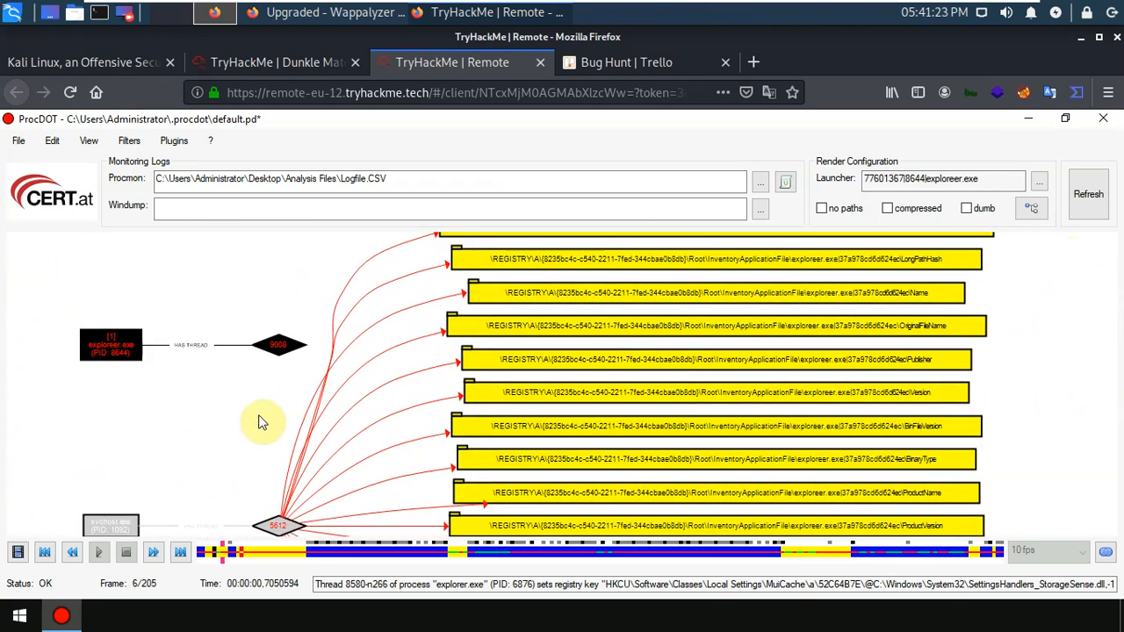
pyautogui.scroll(-2, 261, 422)
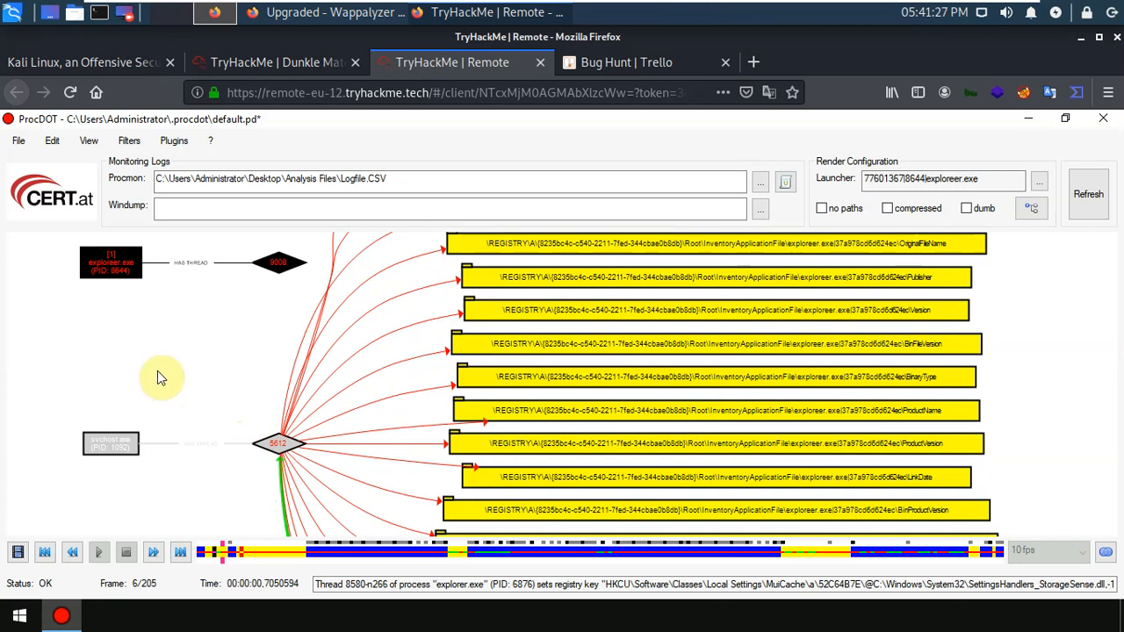
# - Follow the graph from the exploreer.exe registry nodes past the explorer.exe threads, and examine the remote IP addresses linked to the System process
pyautogui.scroll(-1, 158, 378)
pyautogui.scroll(-4, 159, 376)
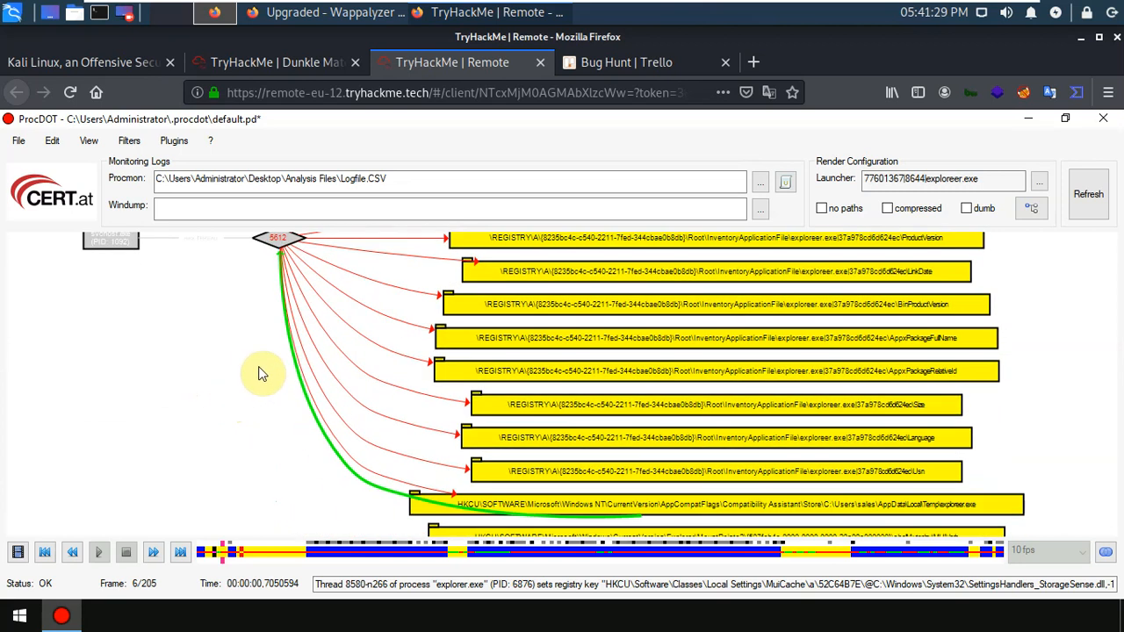
pyautogui.scroll(-4, 211, 373)
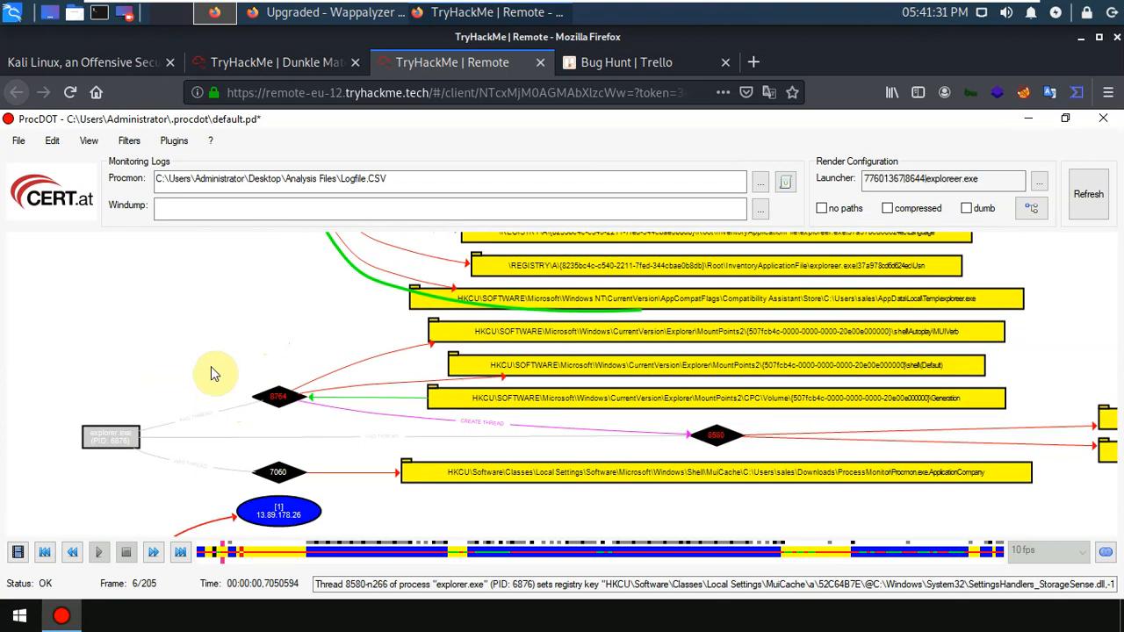
pyautogui.scroll(-3, 211, 366)
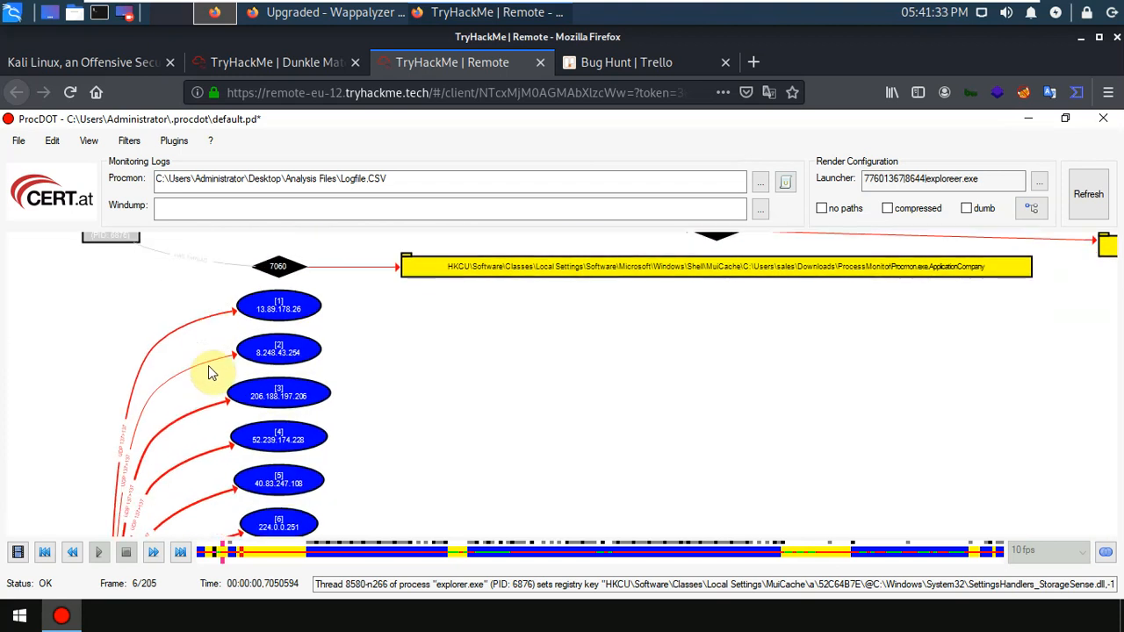
pyautogui.scroll(-3, 208, 365)
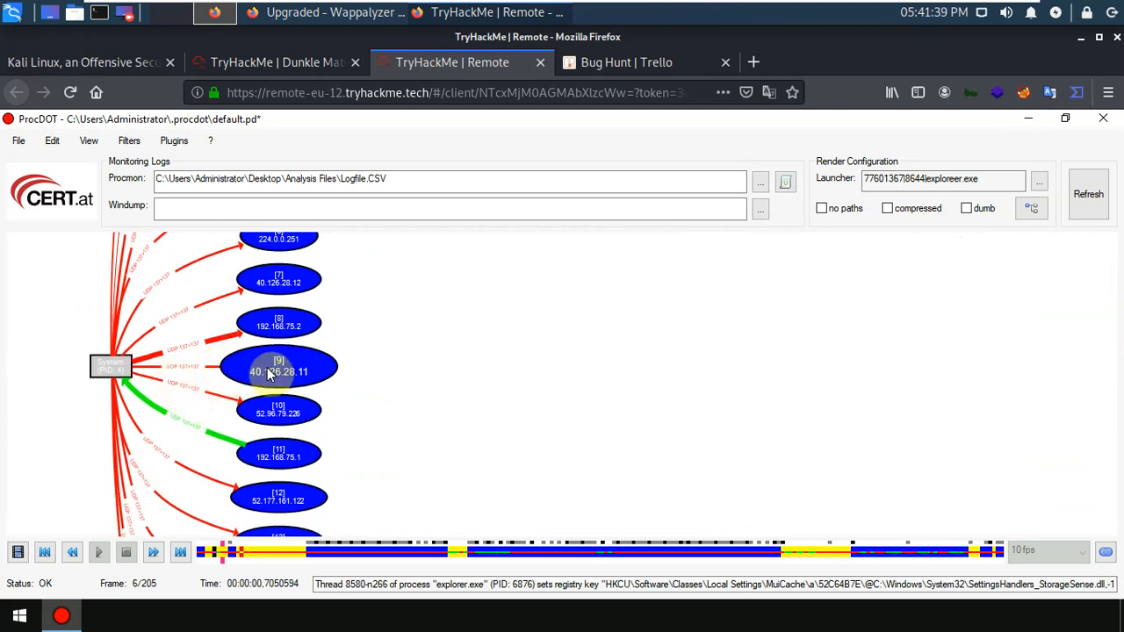
pyautogui.scroll(2, 269, 373)
pyautogui.scroll(2, 269, 373)
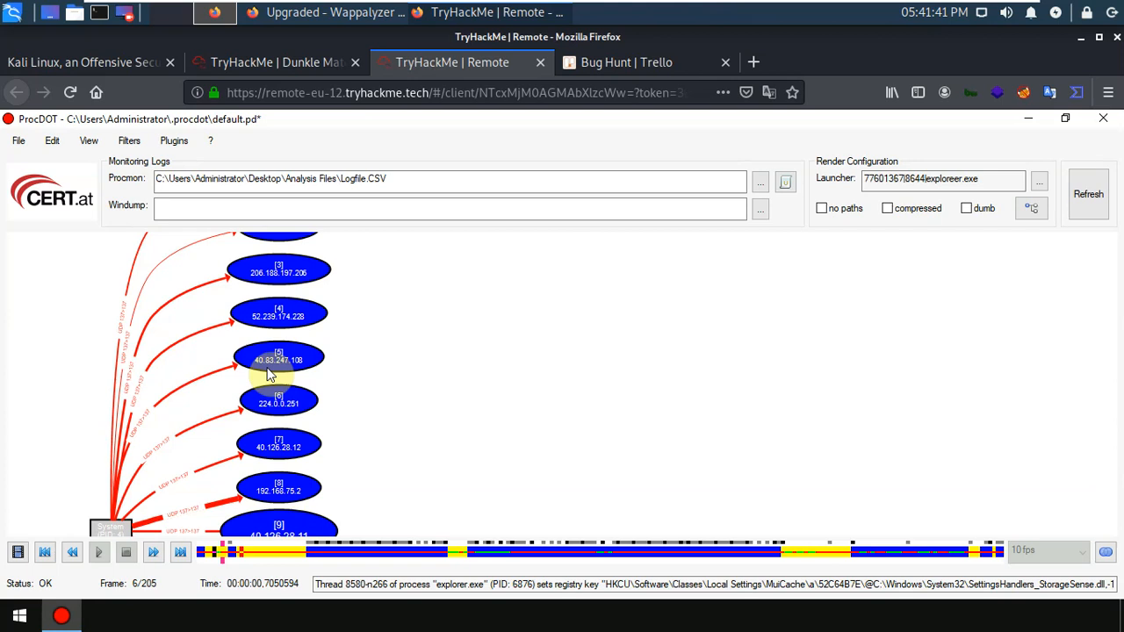
pyautogui.scroll(1, 269, 373)
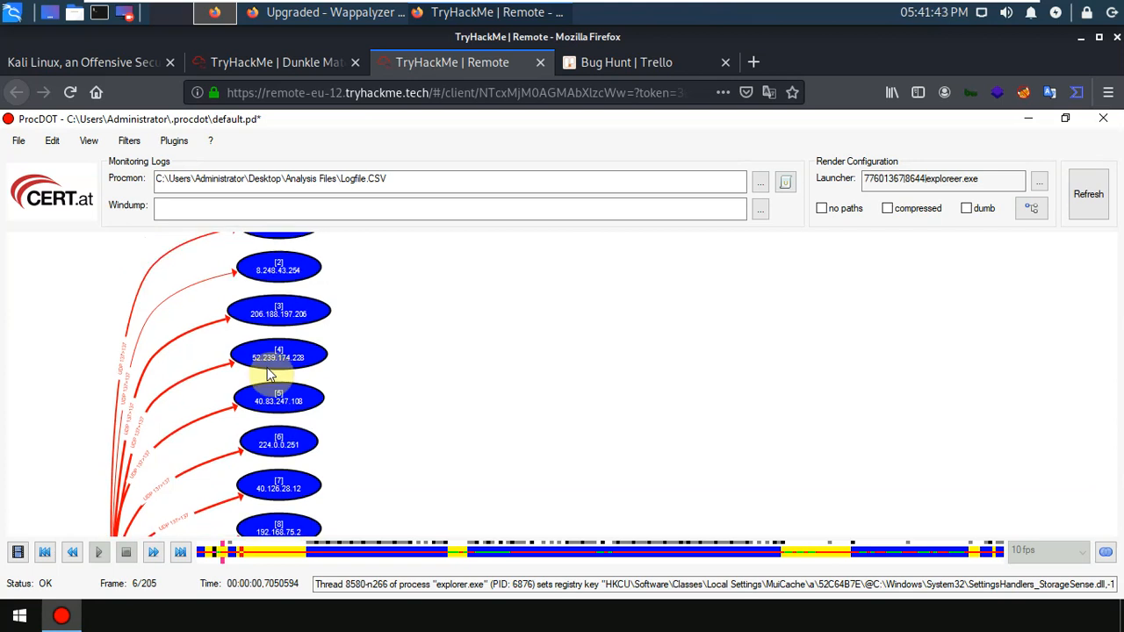
pyautogui.scroll(2, 269, 373)
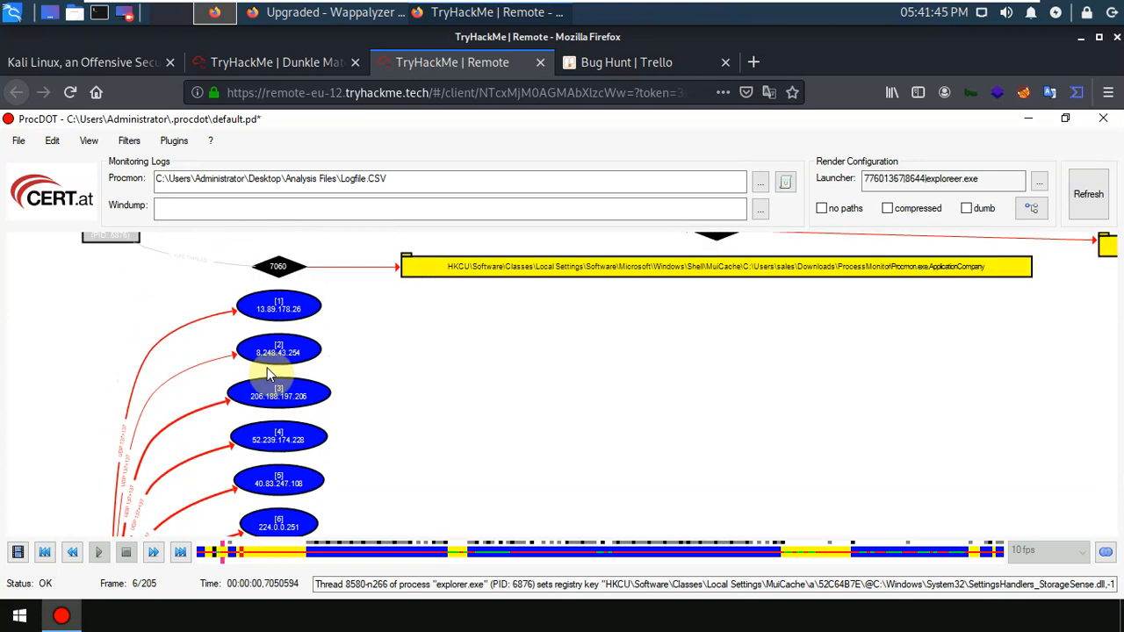
pyautogui.scroll(-3, 250, 378)
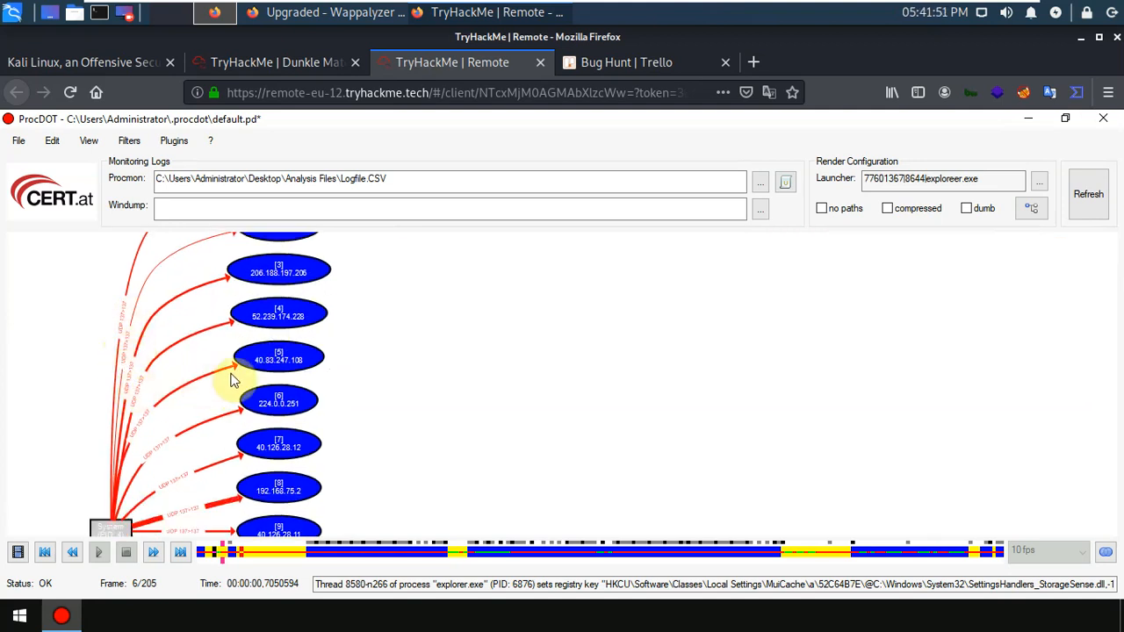
pyautogui.scroll(-3, 255, 382)
pyautogui.scroll(-4, 255, 384)
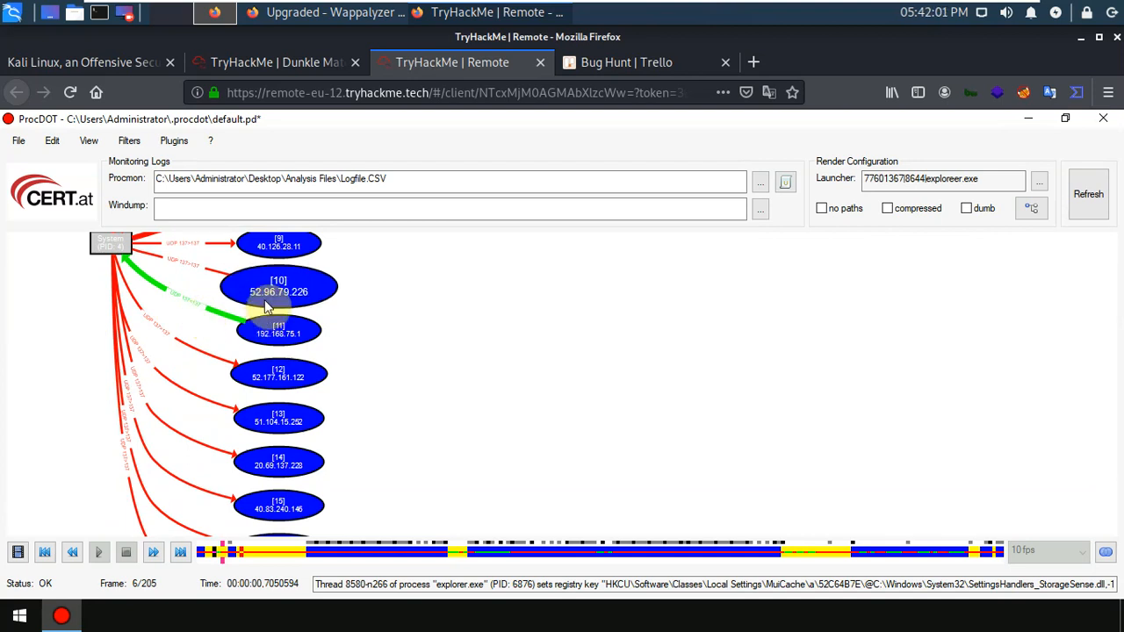
pyautogui.scroll(-1, 520, 367)
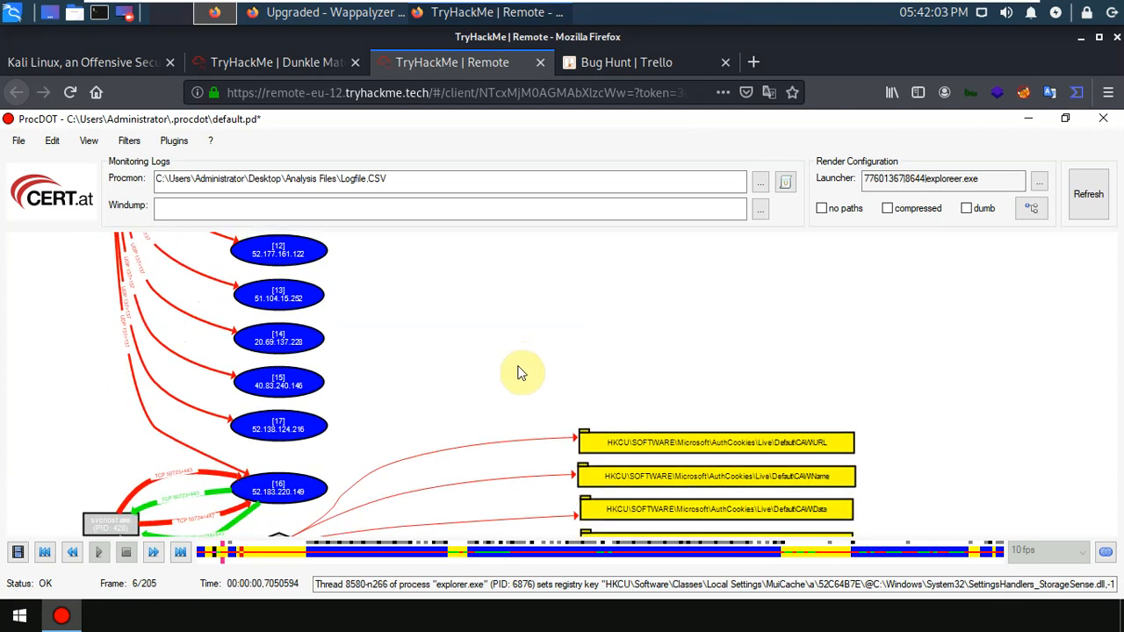
# - Examine the AuthCookies, IdentityCRL and SystemCertificates registry nodes linked to the svchost.exe threads, and return to the start of the graph
pyautogui.scroll(-2, 509, 369)
pyautogui.scroll(-1, 485, 373)
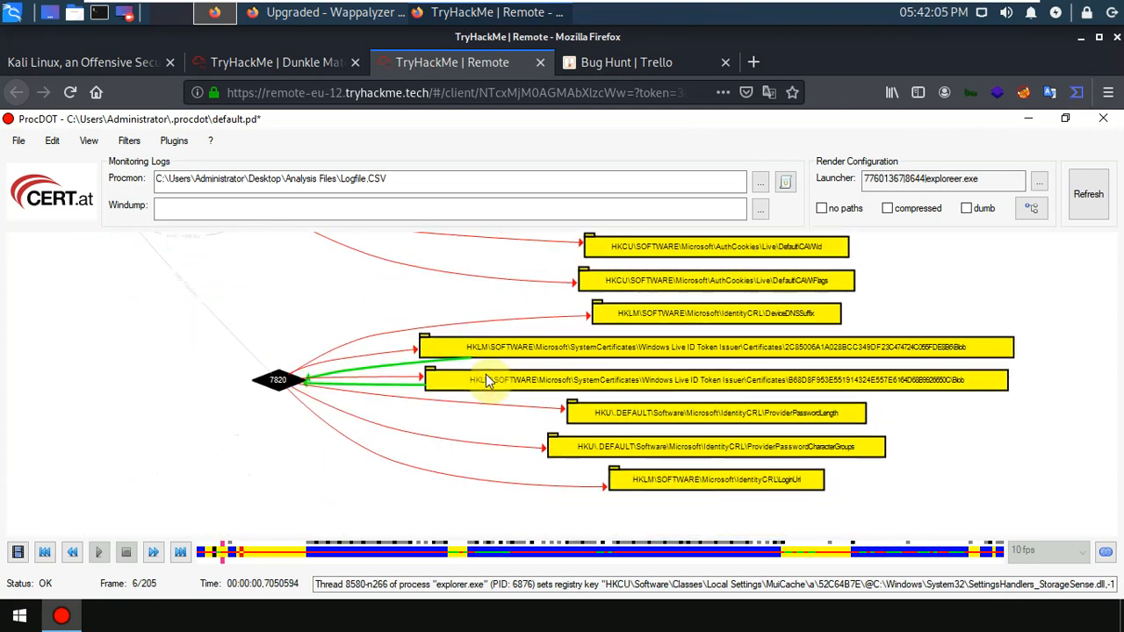
pyautogui.scroll(-1, 489, 380)
pyautogui.scroll(1, 488, 382)
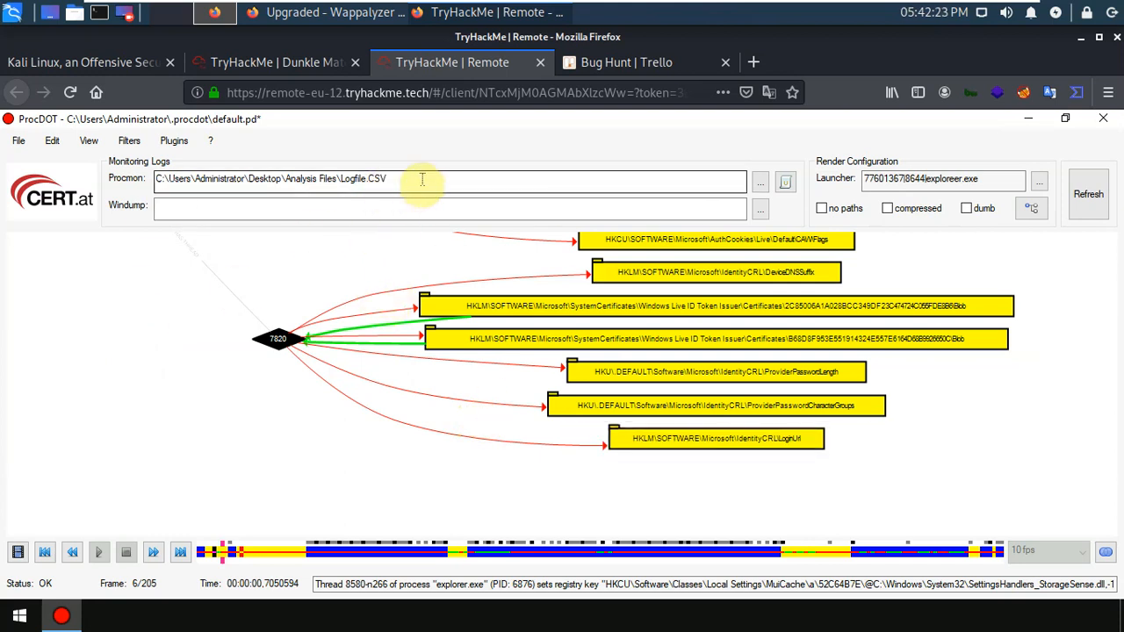
pyautogui.scroll(2, 676, 403)
pyautogui.scroll(4, 676, 403)
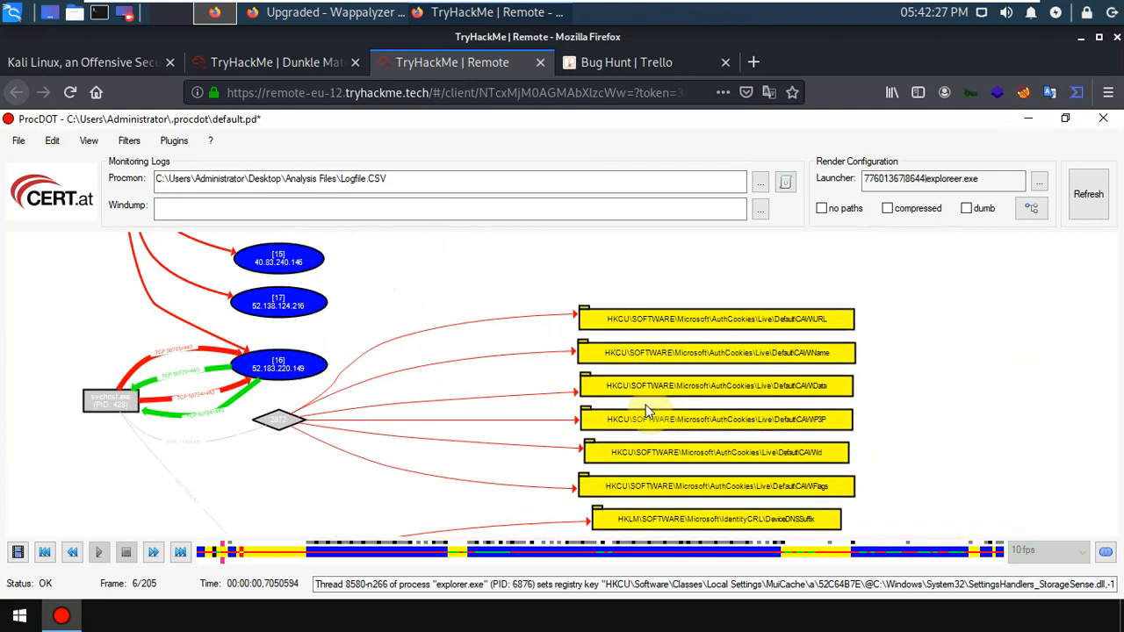
pyautogui.scroll(-2, 615, 404)
pyautogui.scroll(3, 482, 378)
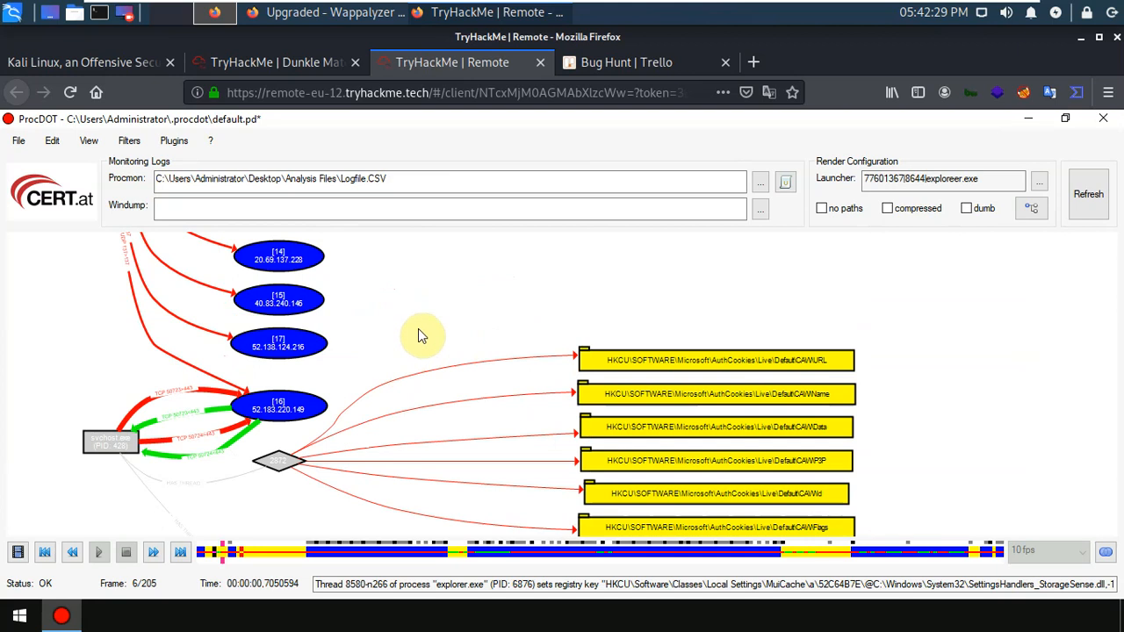
pyautogui.scroll(-1, 425, 354)
pyautogui.scroll(10, 423, 351)
pyautogui.scroll(10, 423, 355)
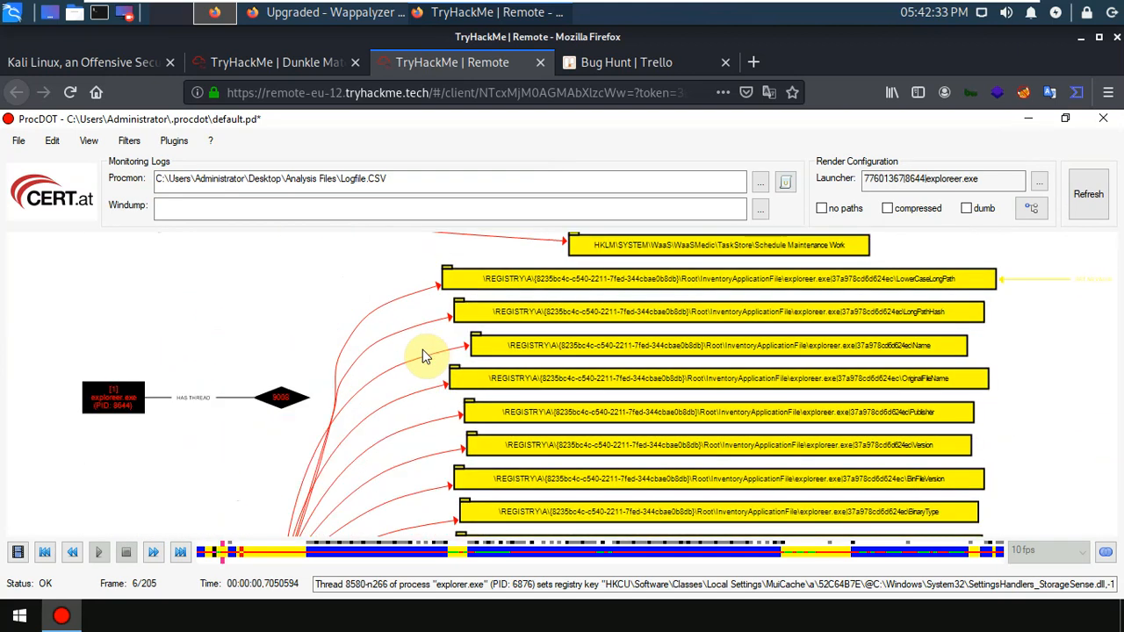
pyautogui.scroll(10, 423, 354)
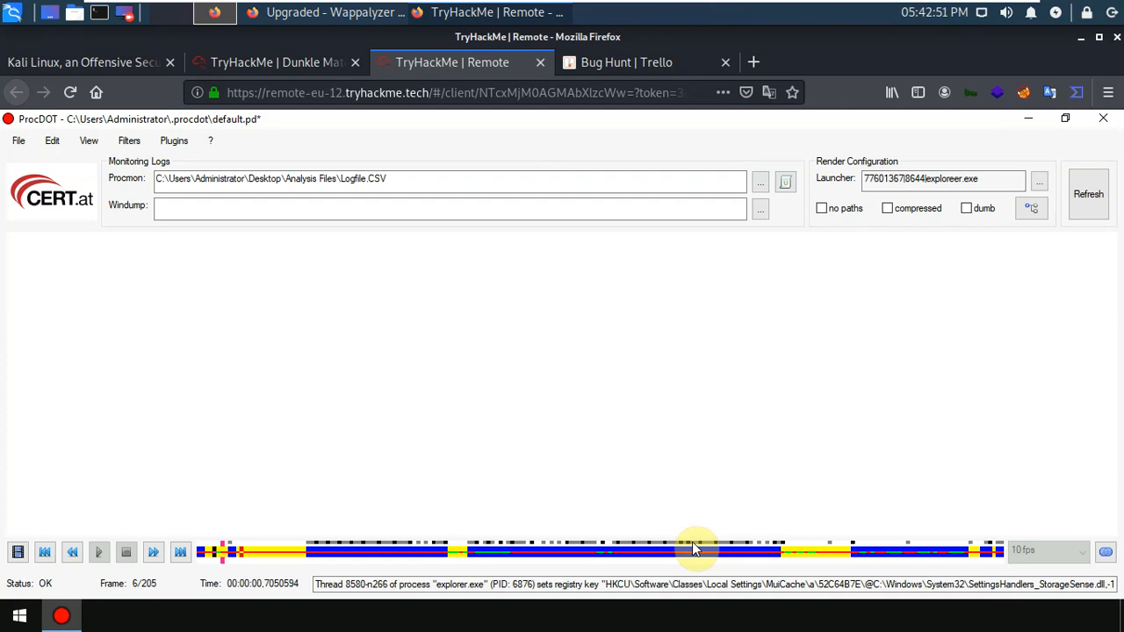
# - Set the launcher to the exploreer.exe process with PID 7128 from the process list, and regenerate the graph
pyautogui.click(1041, 184)
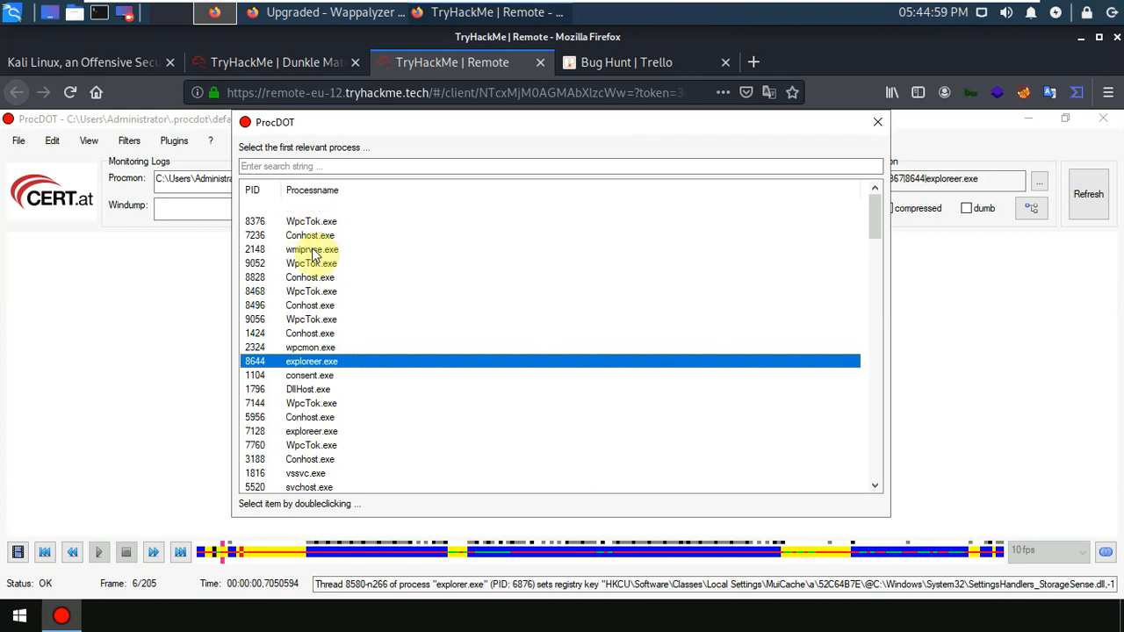
pyautogui.scroll(-2, 312, 264)
pyautogui.scroll(-2, 316, 296)
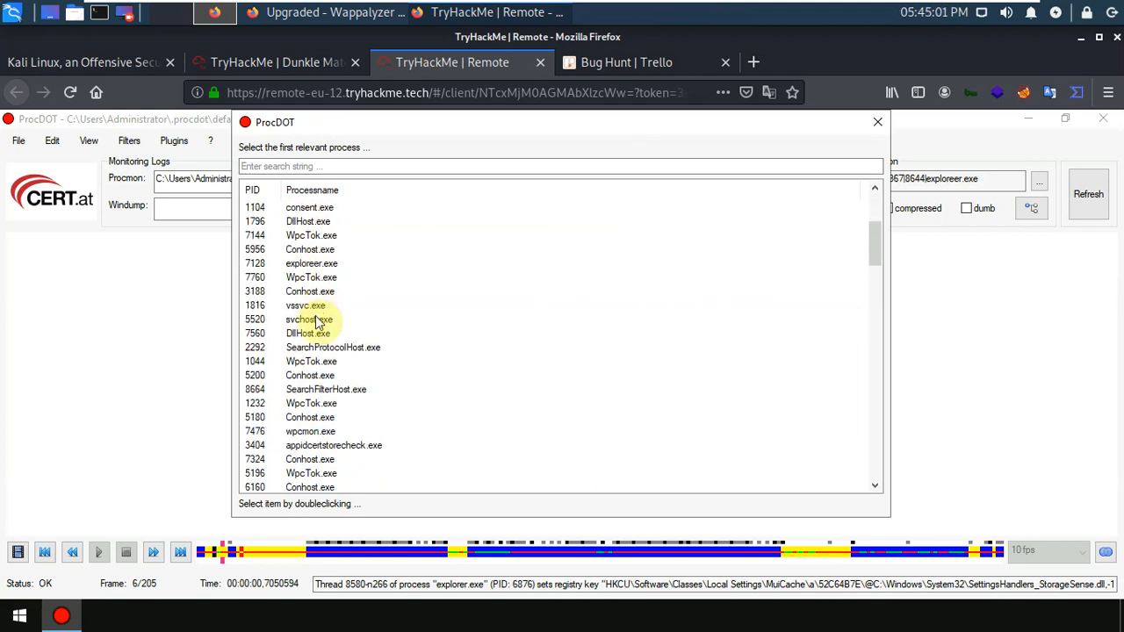
pyautogui.scroll(-5, 319, 386)
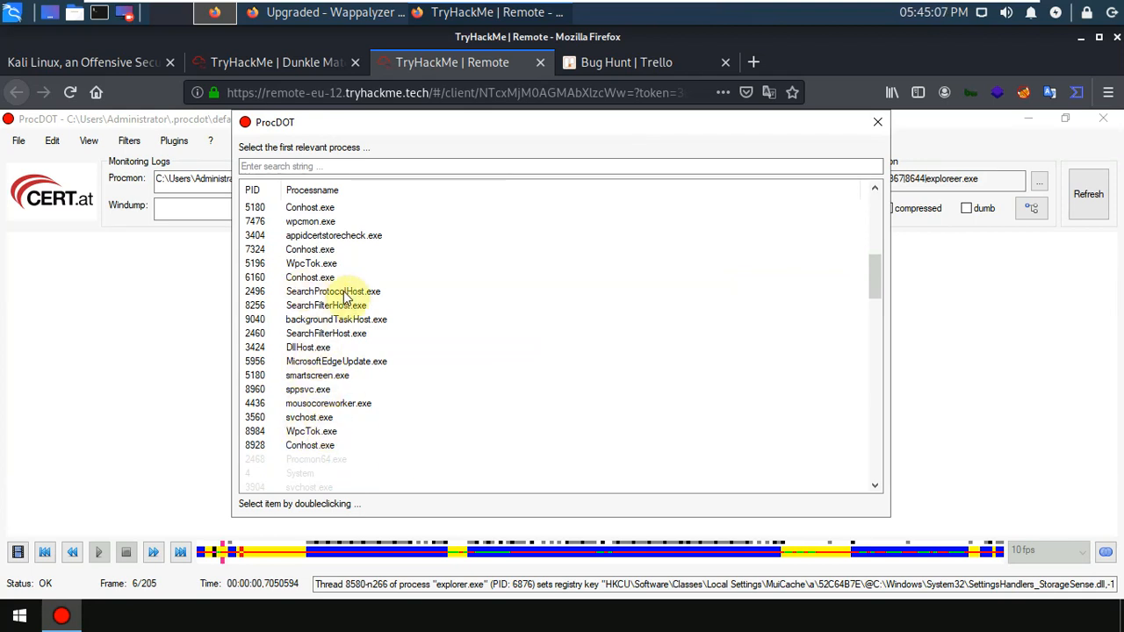
pyautogui.scroll(1, 328, 295)
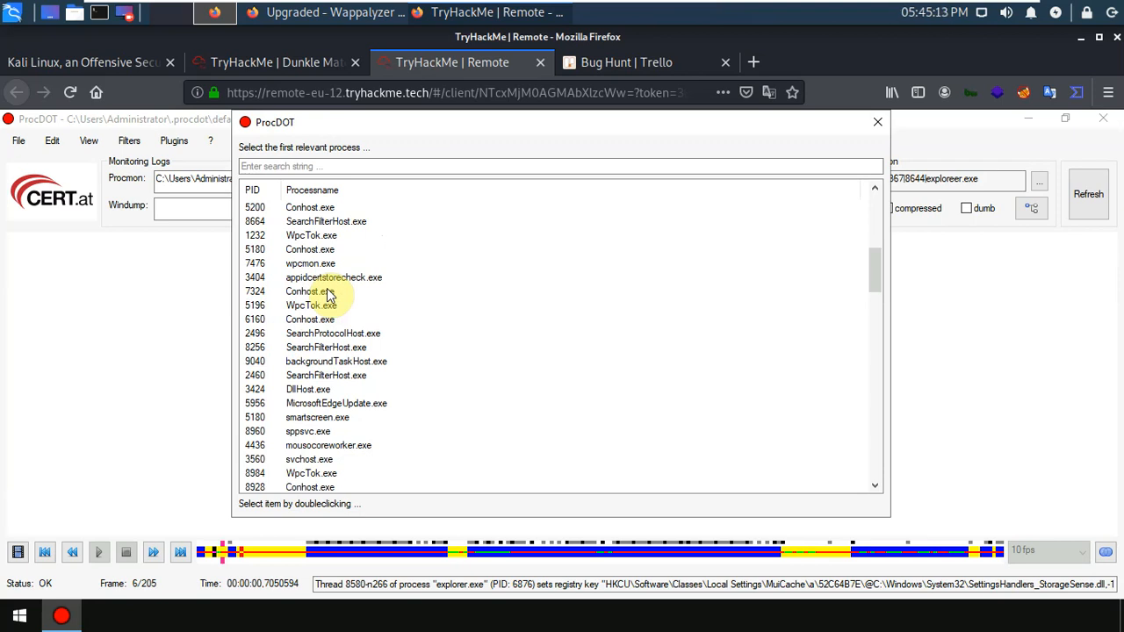
pyautogui.scroll(2, 326, 293)
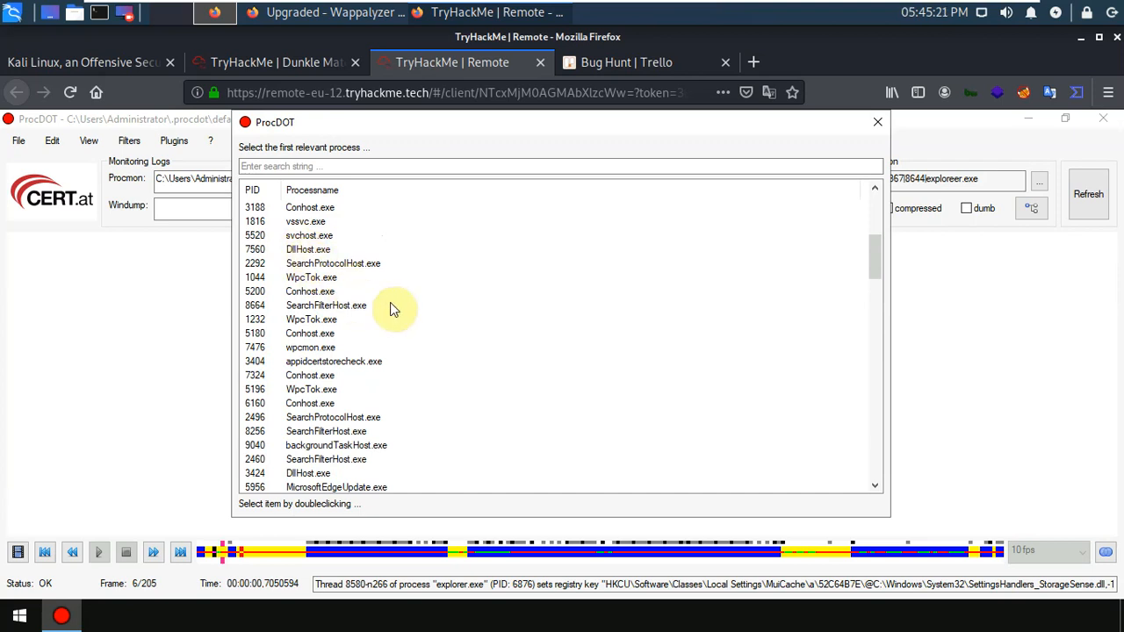
pyautogui.scroll(3, 351, 239)
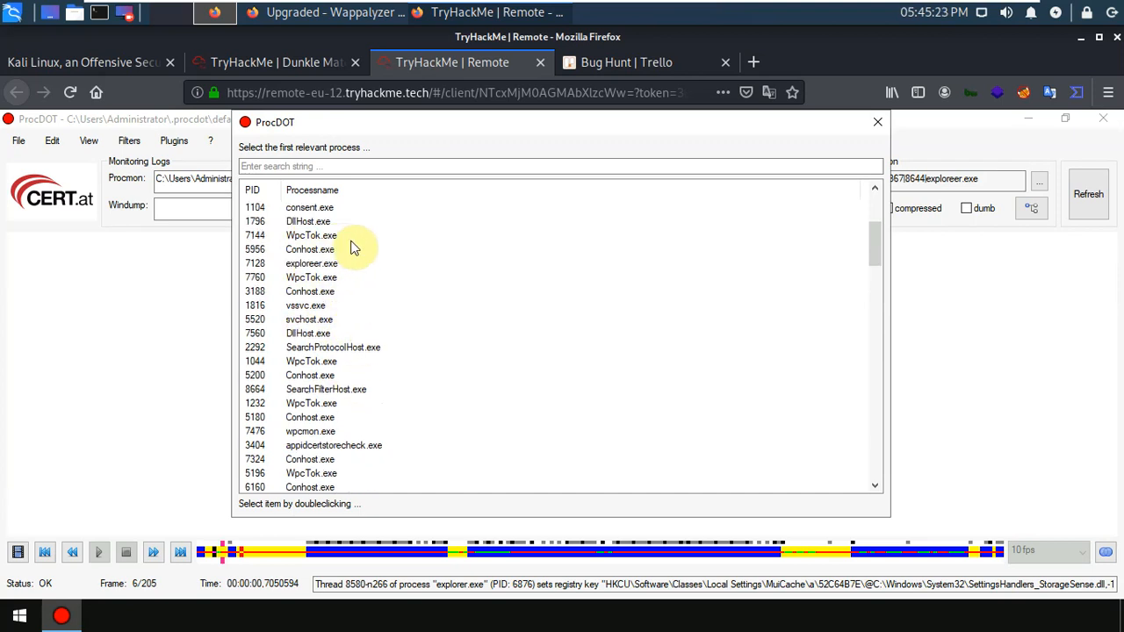
pyautogui.click(339, 236)
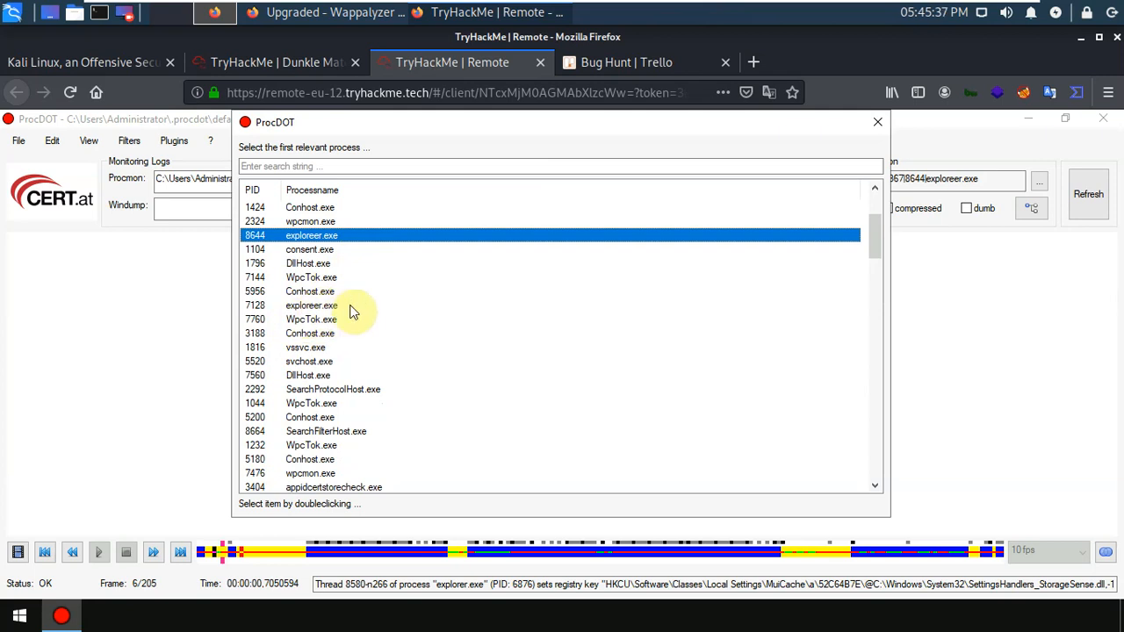
pyautogui.scroll(-2, 351, 312)
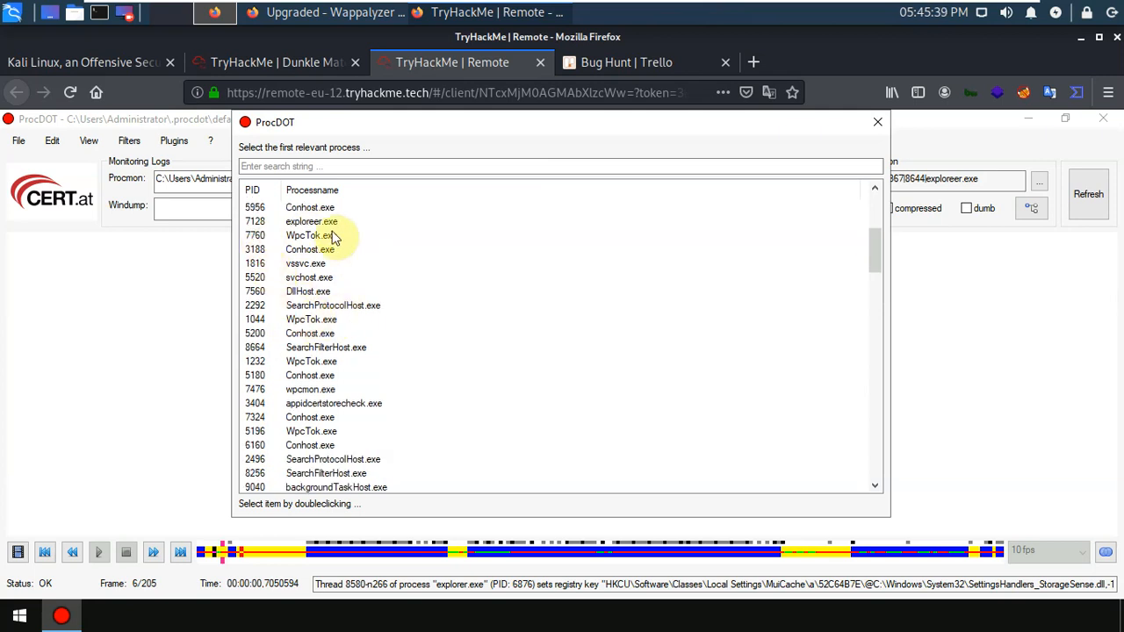
pyautogui.doubleClick(329, 222)
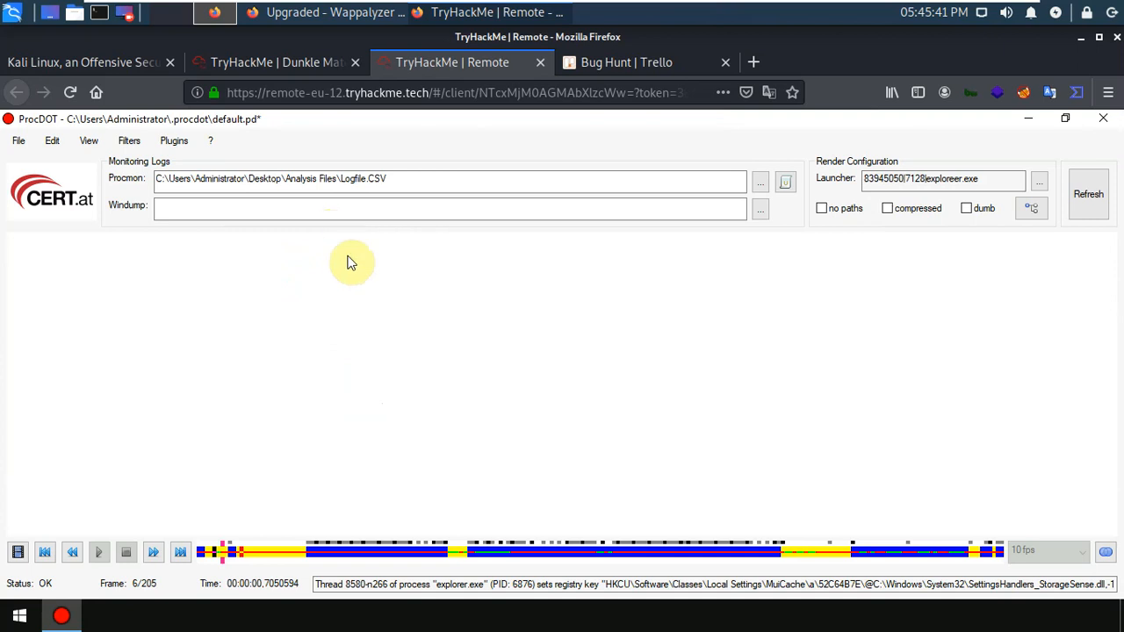
pyautogui.click(1092, 202)
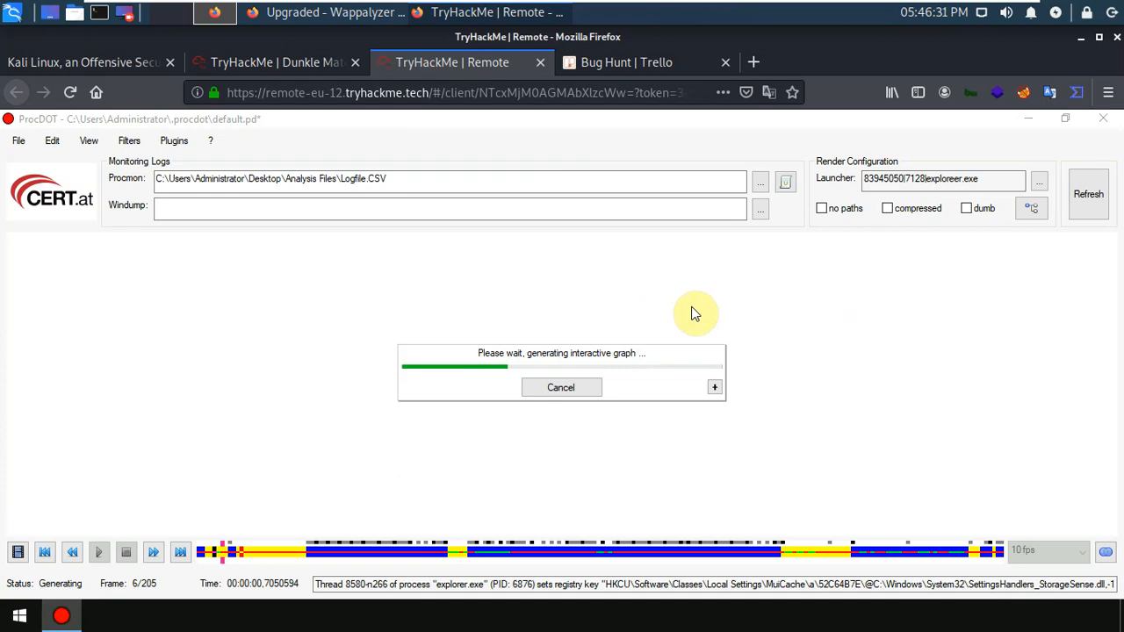
# - Switch to the Dunkle Materie room page and review the questions on the spawned PIDs, executable path, C2 domains and malicious IPs
pyautogui.click(220, 70)
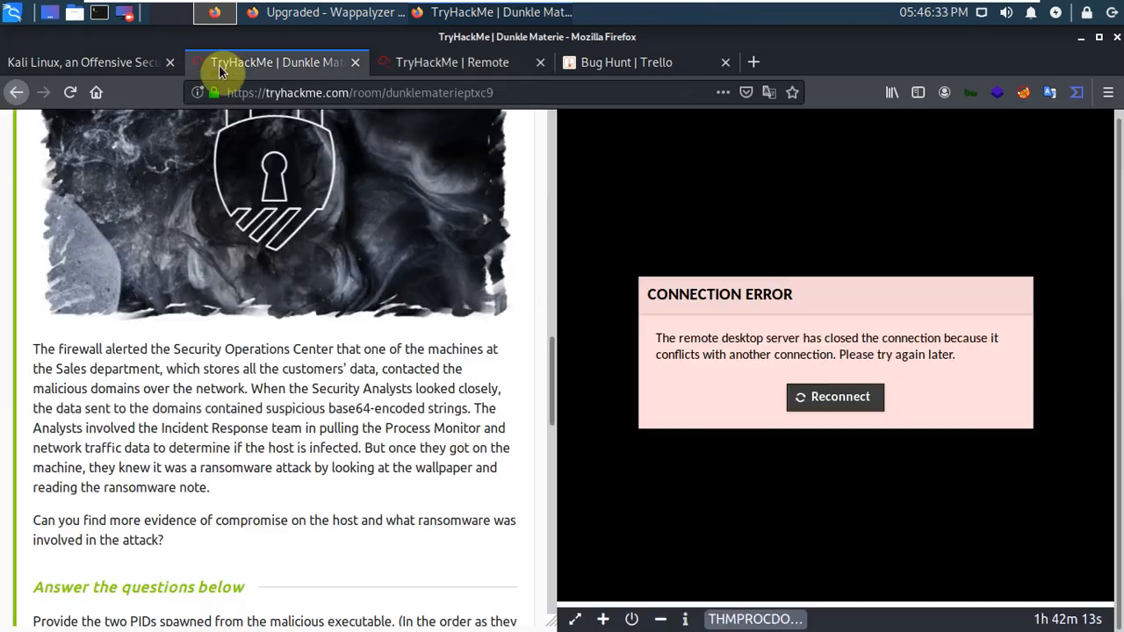
pyautogui.scroll(-2, 351, 419)
pyautogui.scroll(-5, 352, 415)
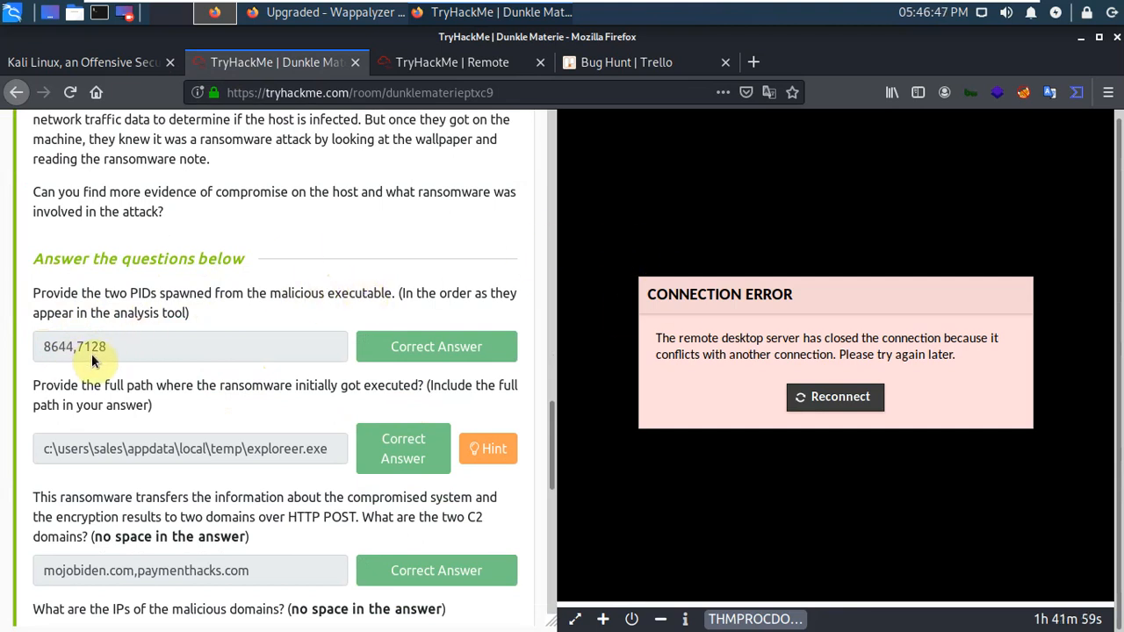
pyautogui.scroll(-1, 172, 363)
pyautogui.scroll(-1, 172, 364)
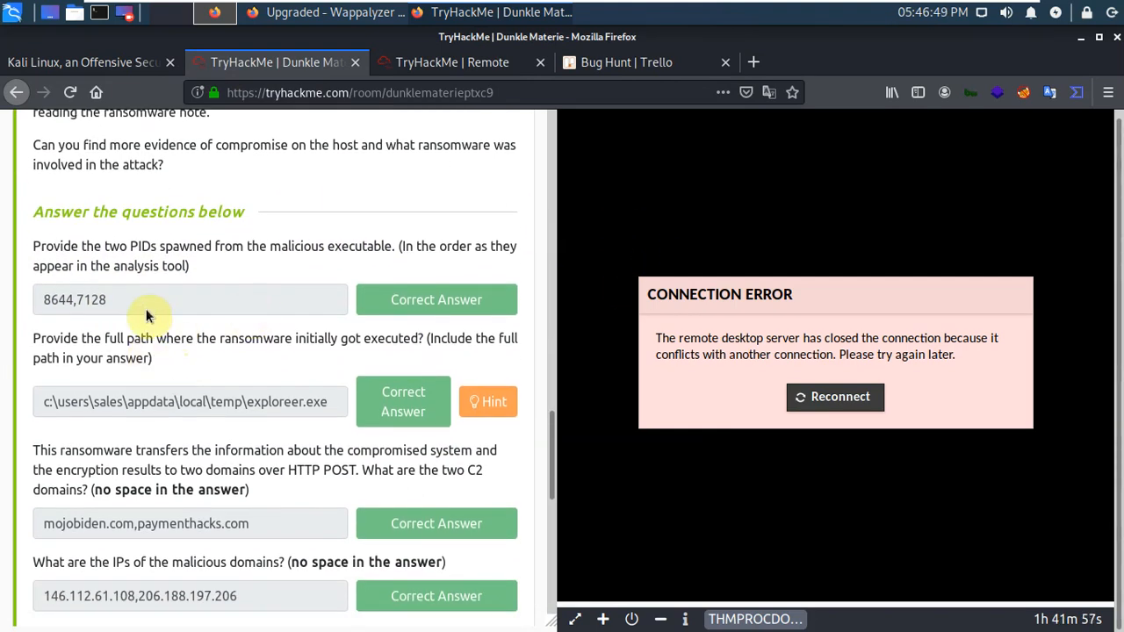
pyautogui.scroll(-3, 213, 332)
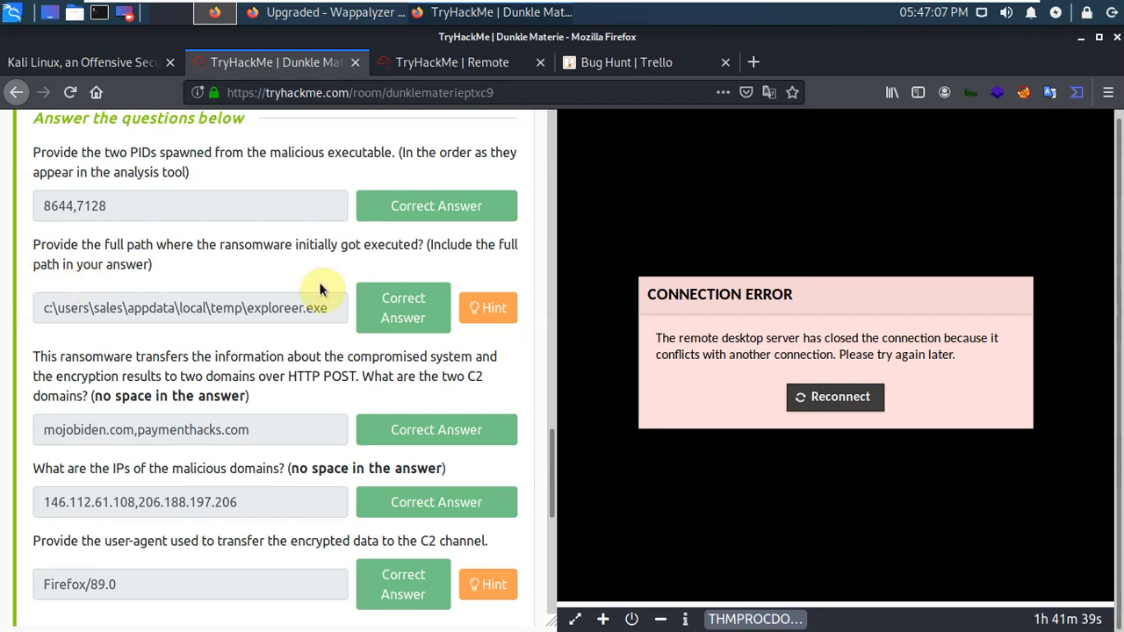
pyautogui.scroll(-1, 252, 279)
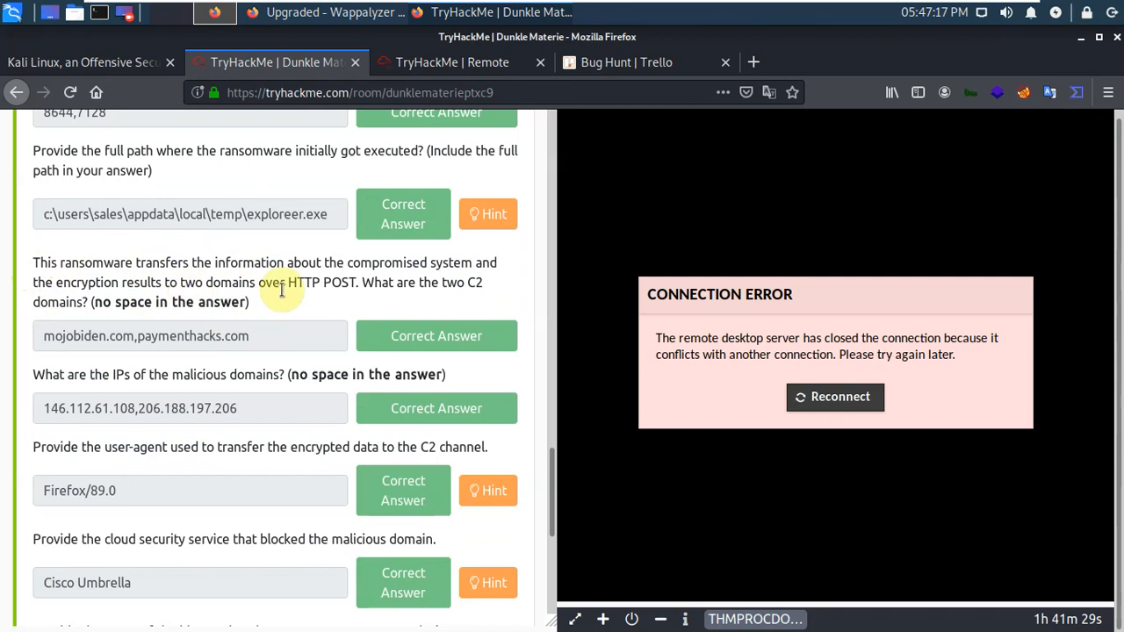
pyautogui.scroll(-2, 281, 288)
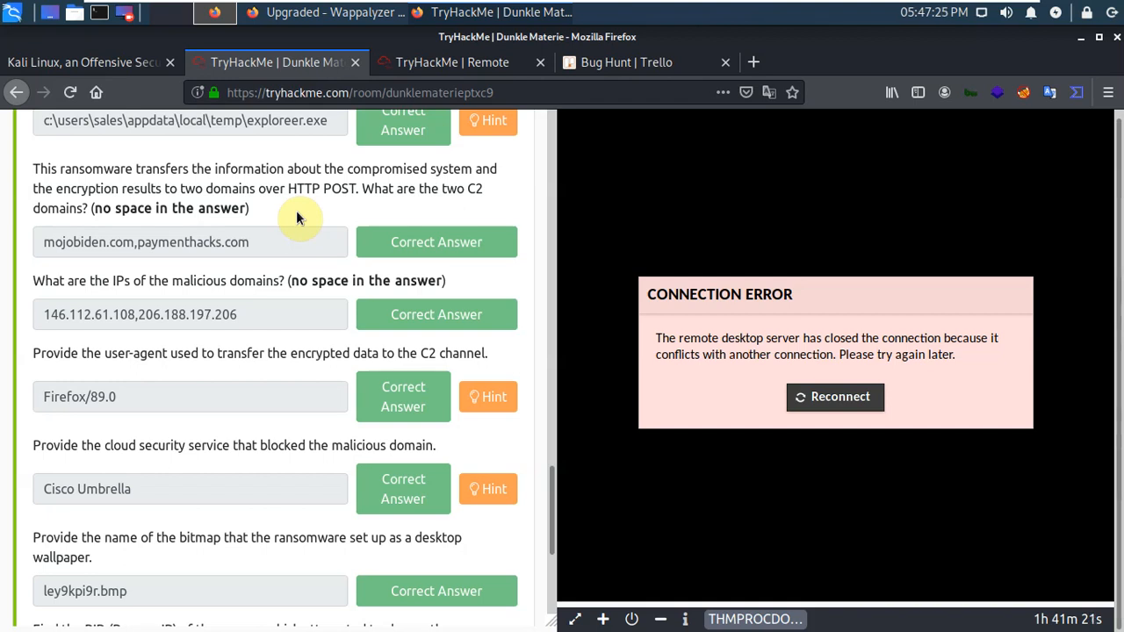
# - Read the remaining questions on the user-agent, cloud security service, wallpaper bitmap, process ID, mounted drive and ransomware name
pyautogui.scroll(-1, 176, 263)
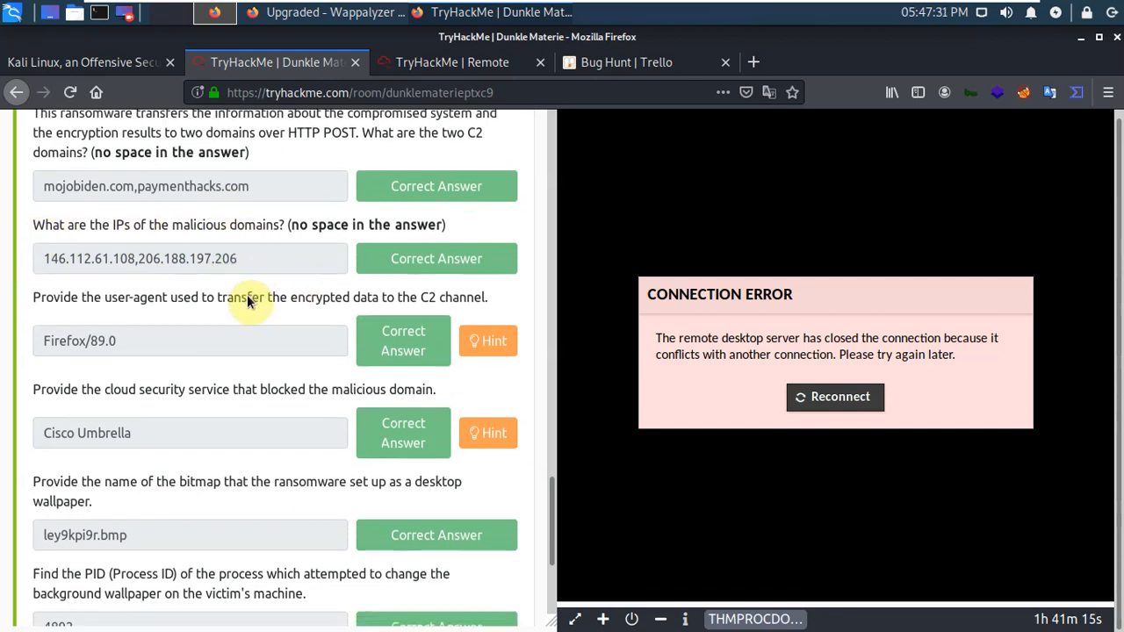
pyautogui.scroll(-1, 187, 305)
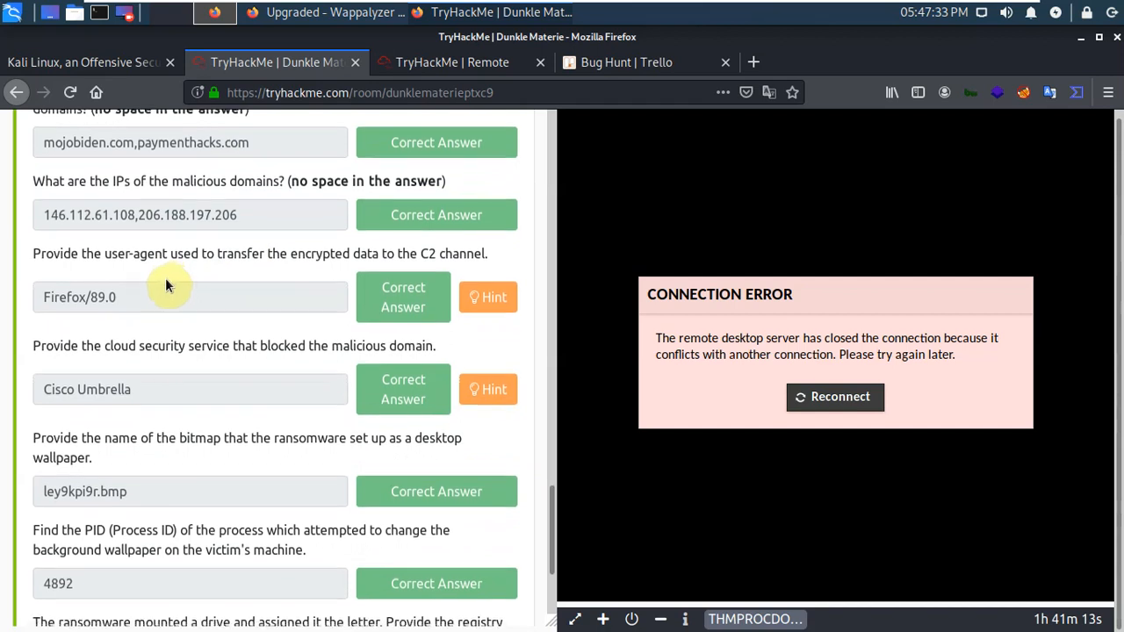
pyautogui.scroll(-1, 132, 281)
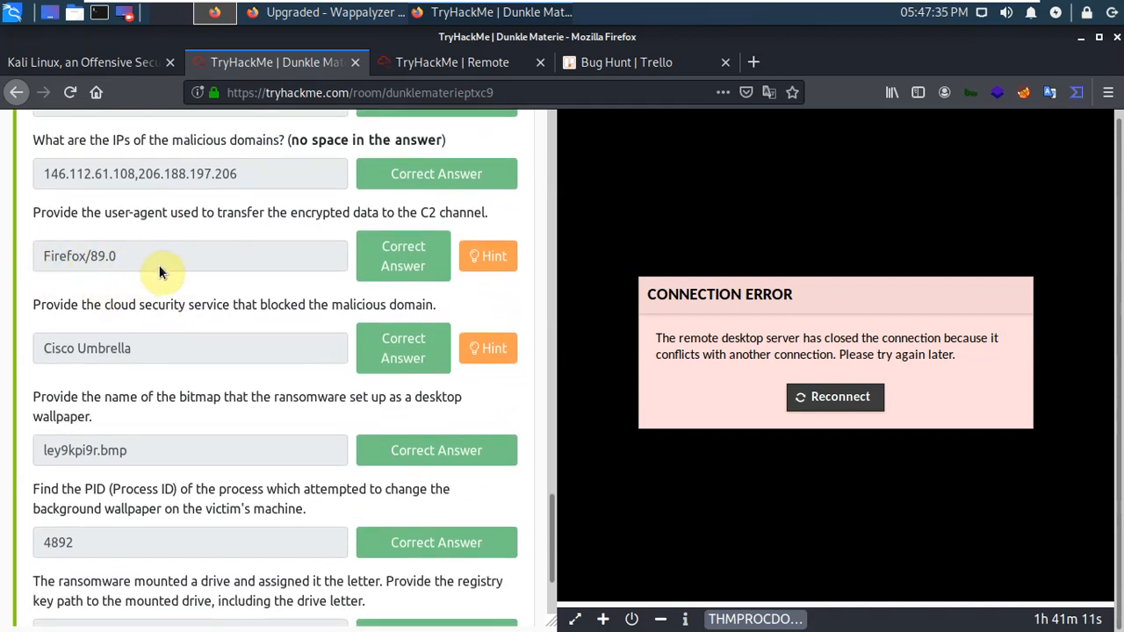
pyautogui.scroll(-2, 176, 272)
pyautogui.scroll(-1, 190, 273)
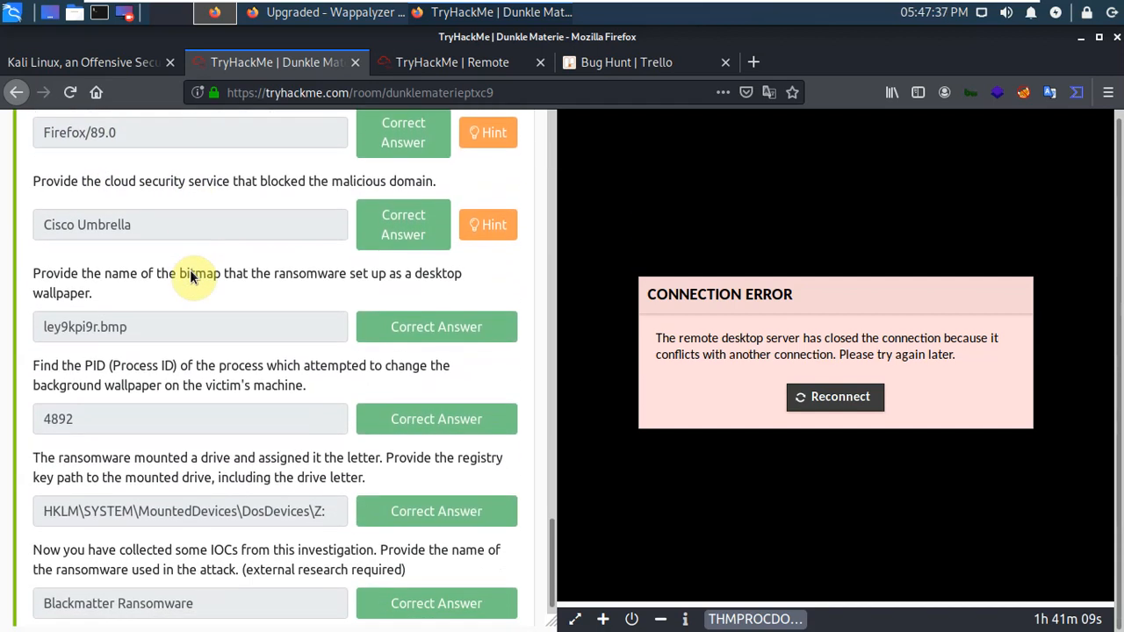
pyautogui.scroll(1, 191, 274)
pyautogui.scroll(-1, 191, 274)
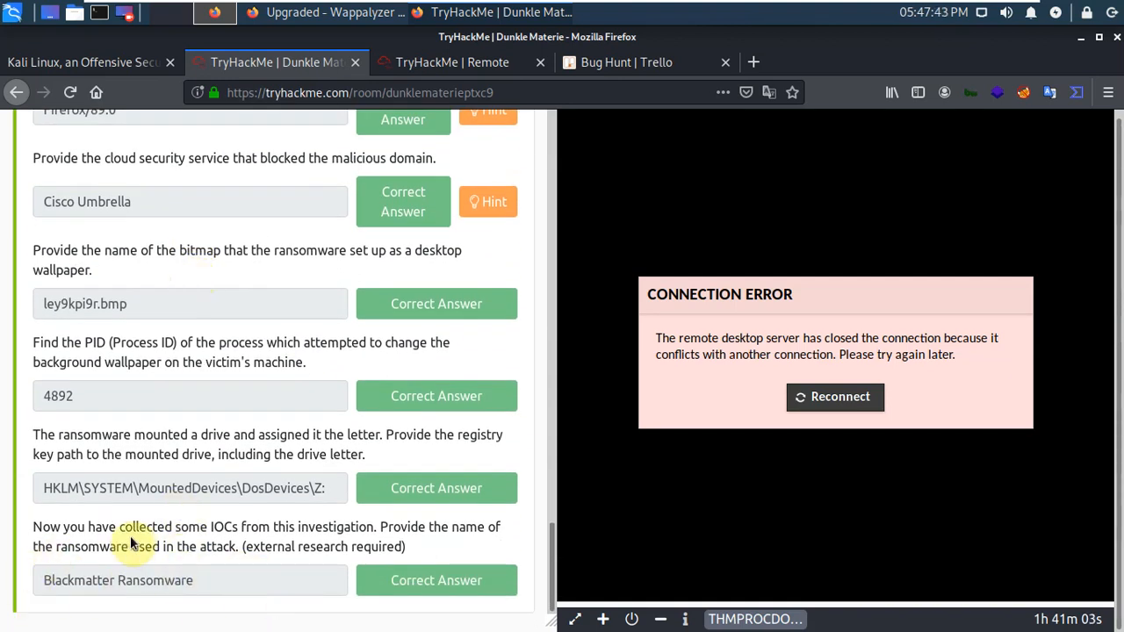
# - Go back to the room's scenario text and first question, and return to the final question
pyautogui.scroll(1, 134, 235)
pyautogui.scroll(10, 132, 230)
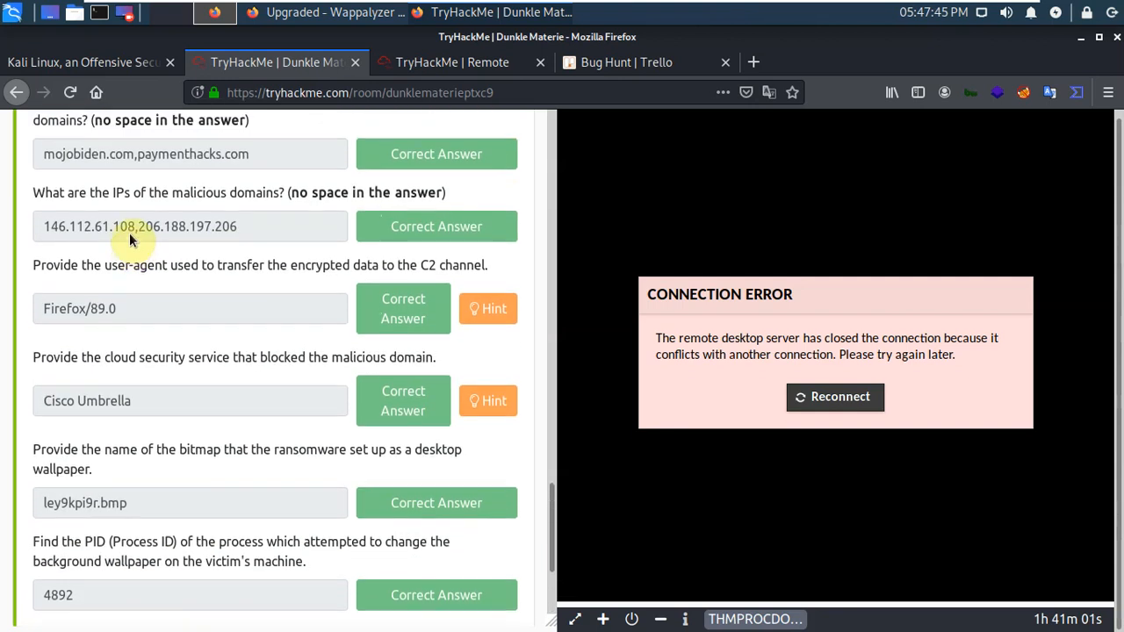
pyautogui.scroll(5, 125, 256)
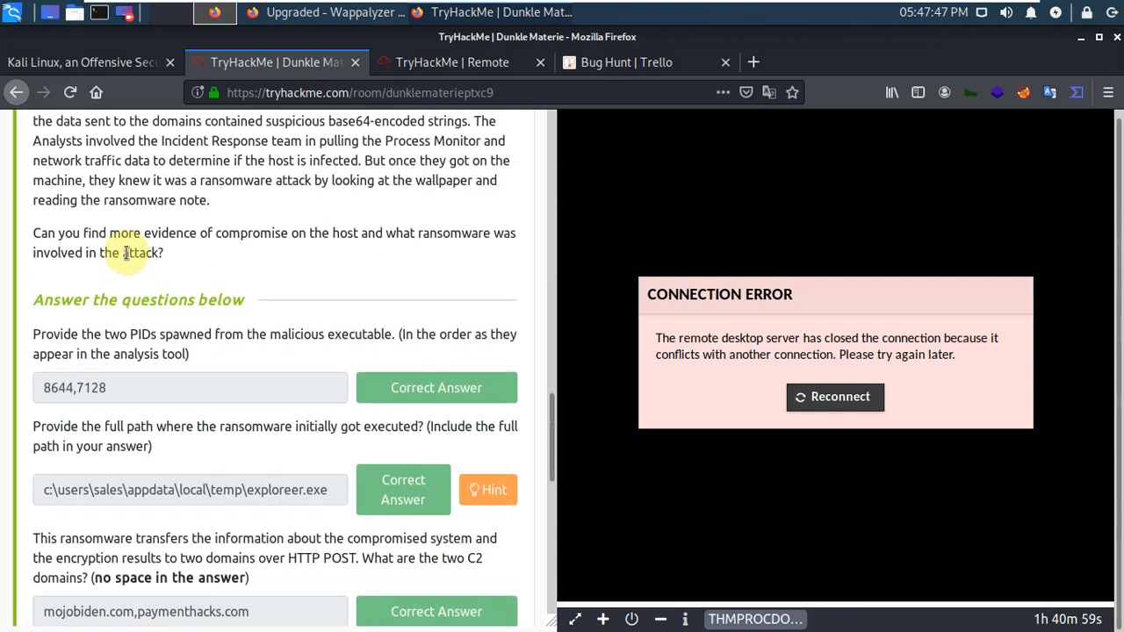
pyautogui.scroll(-15, 125, 258)
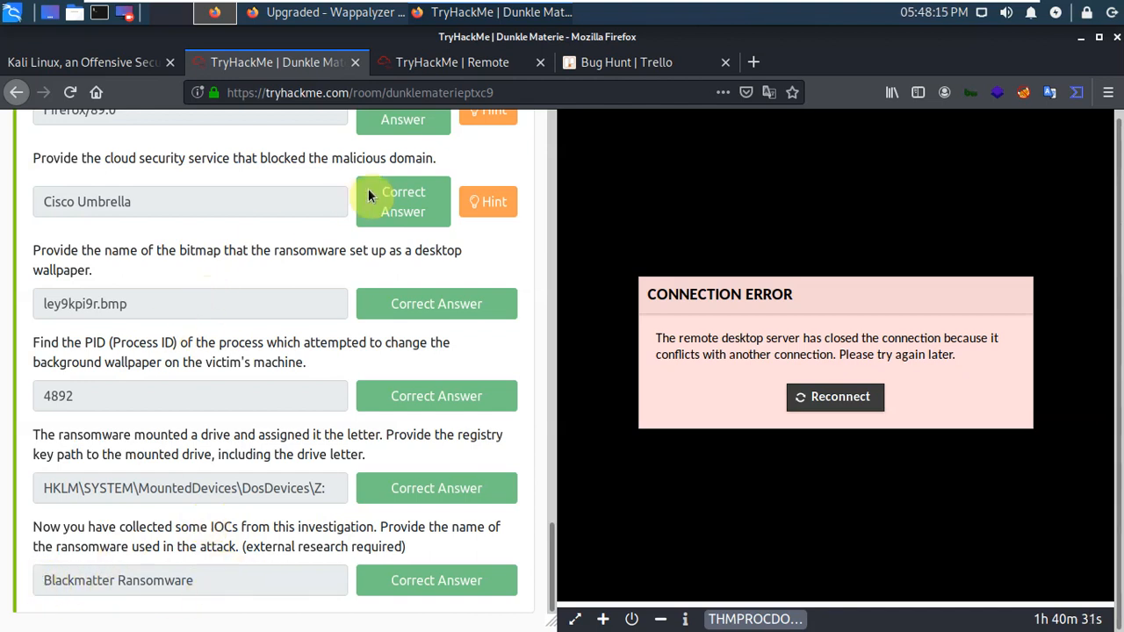
# - Return to ProcDOT on the remote machine and examine the PID 7128 graph, including the exploreer.exe InventoryApplicationFile registry nodes
pyautogui.click(425, 69)
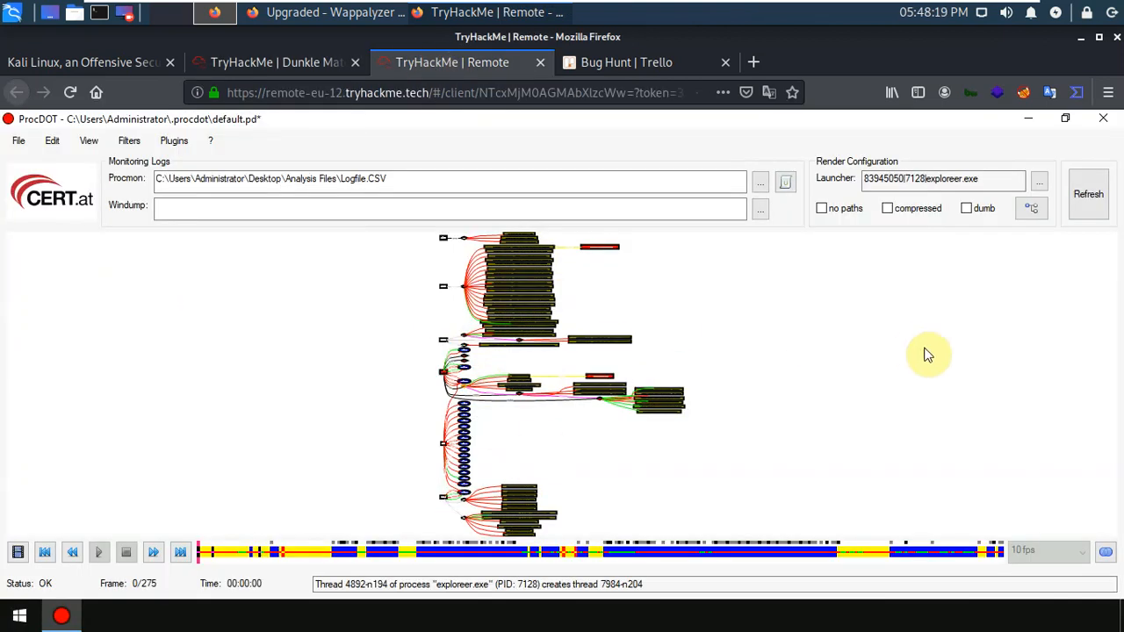
pyautogui.scroll(-5, 527, 410)
pyautogui.scroll(4, 572, 366)
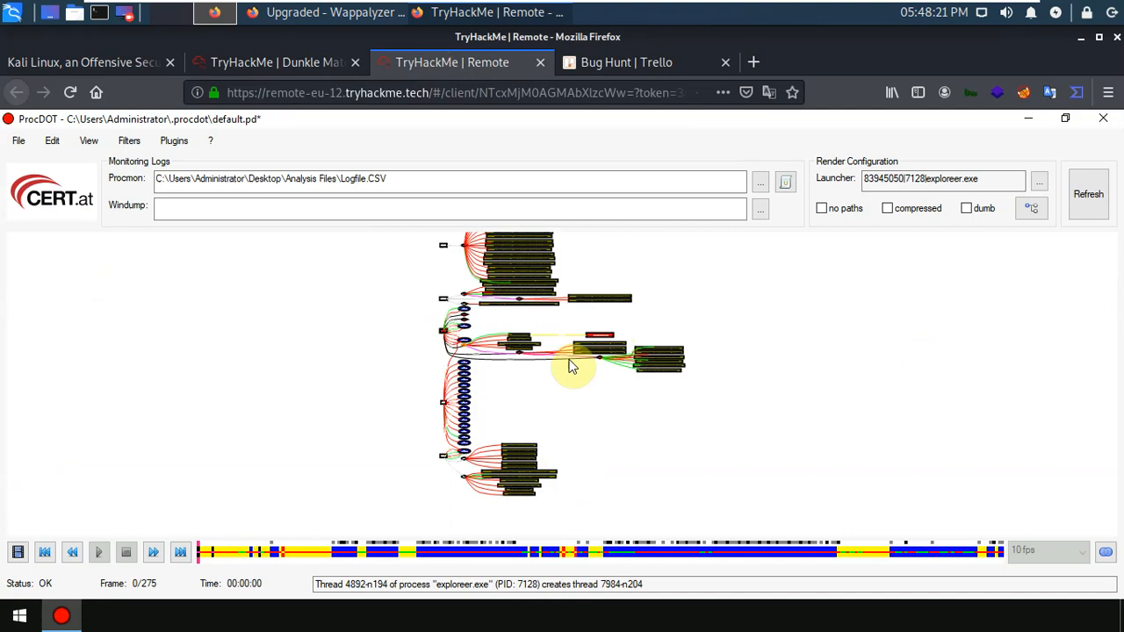
pyautogui.scroll(4, 571, 366)
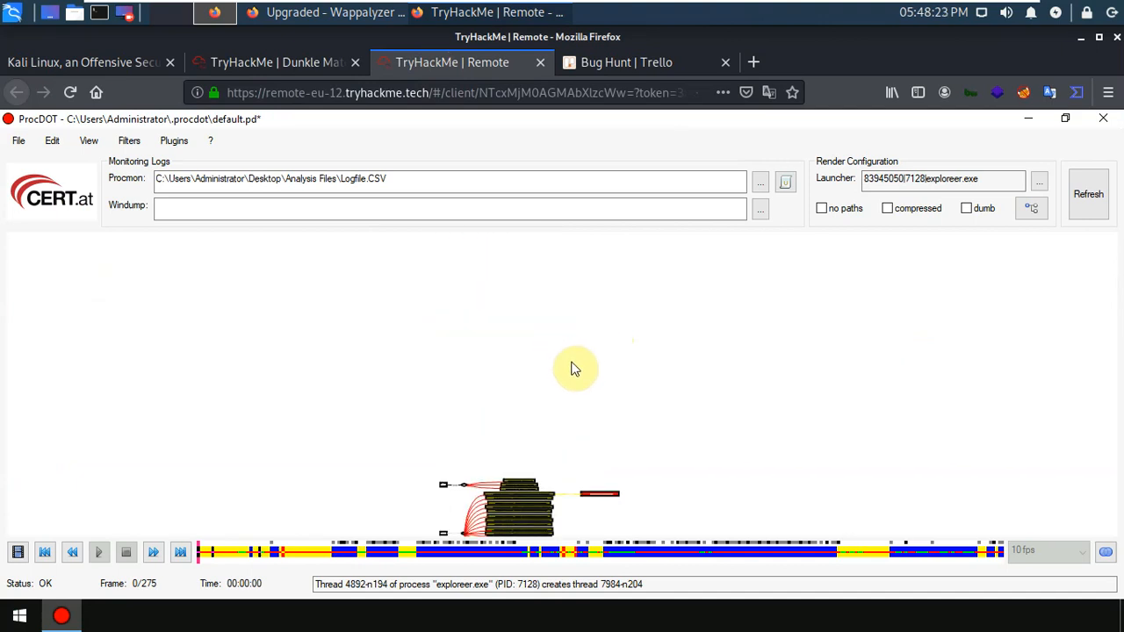
pyautogui.scroll(-4, 571, 366)
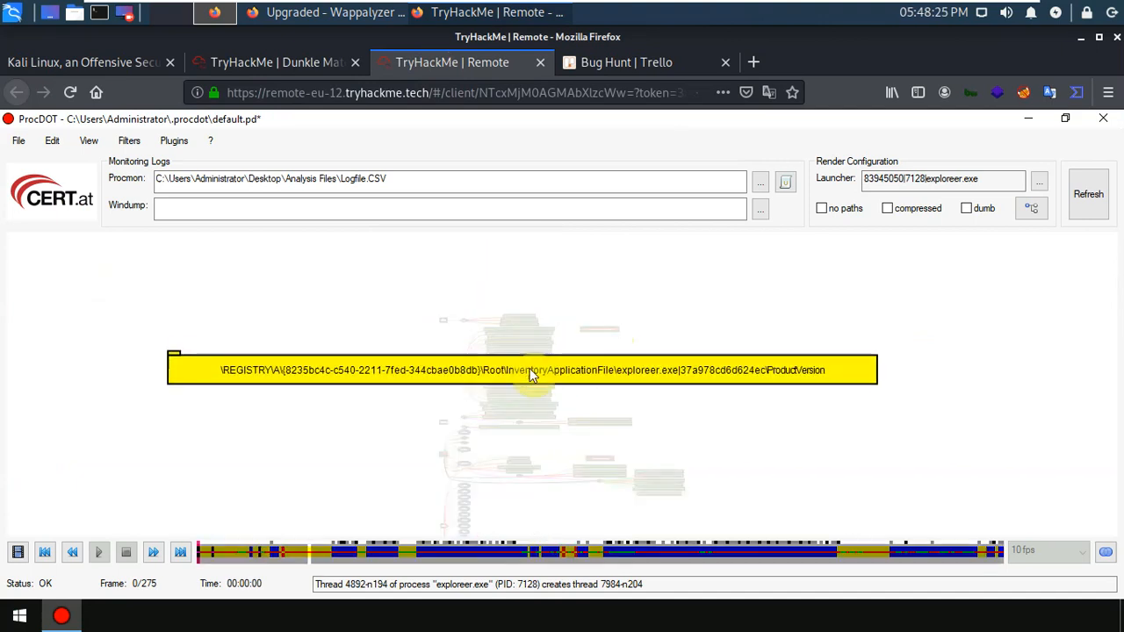
pyautogui.scroll(1, 531, 375)
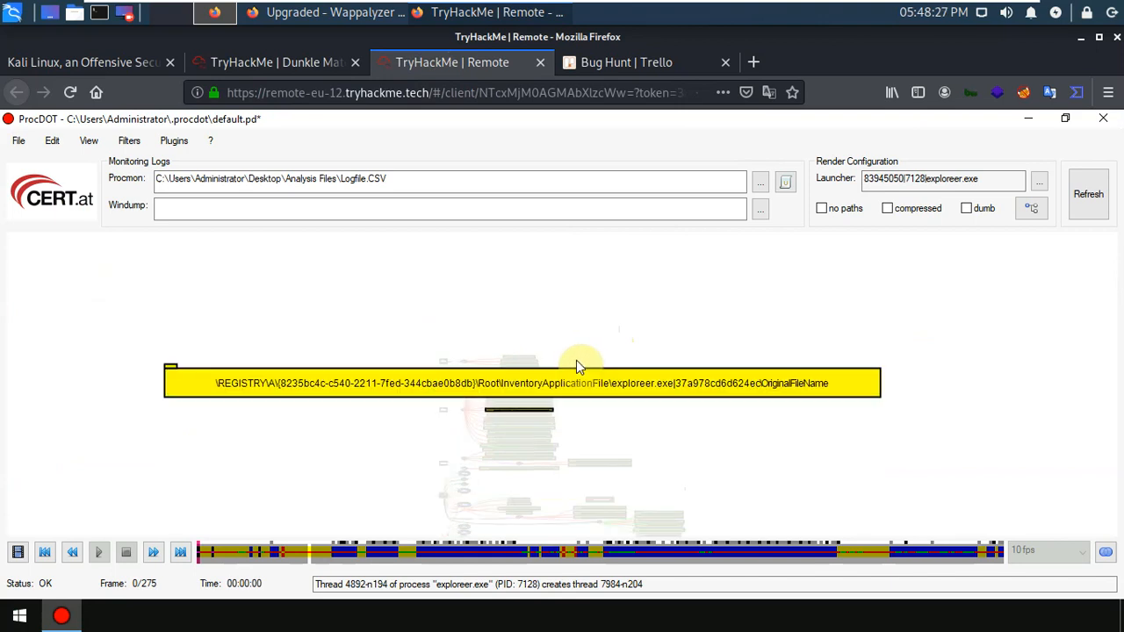
pyautogui.scroll(-2, 575, 360)
pyautogui.scroll(-2, 571, 369)
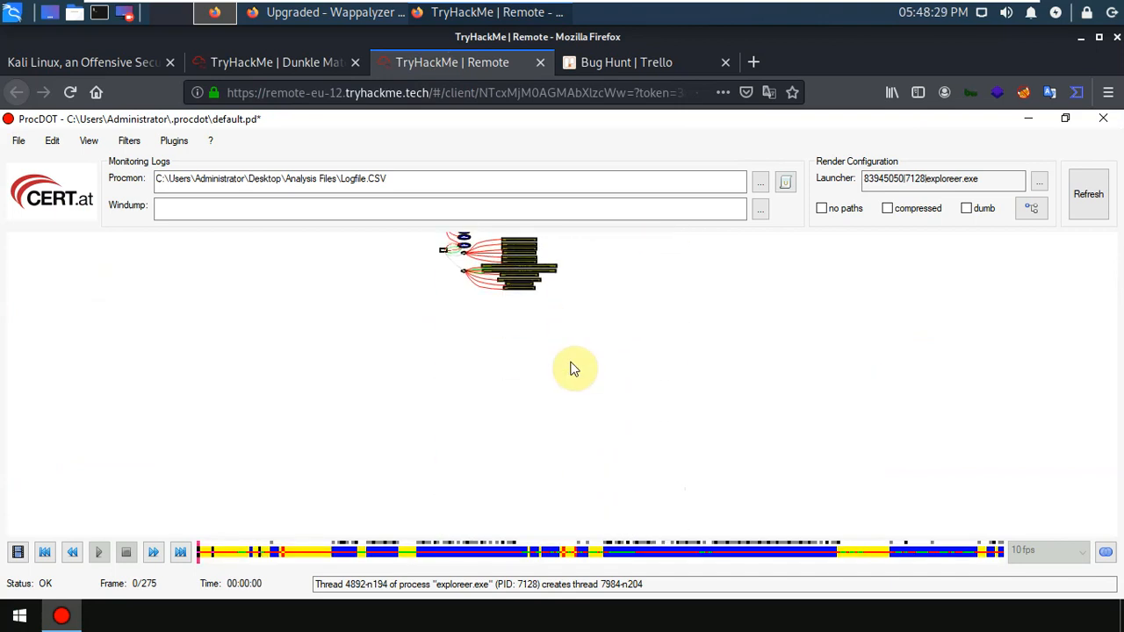
pyautogui.scroll(2, 535, 333)
pyautogui.scroll(2, 536, 331)
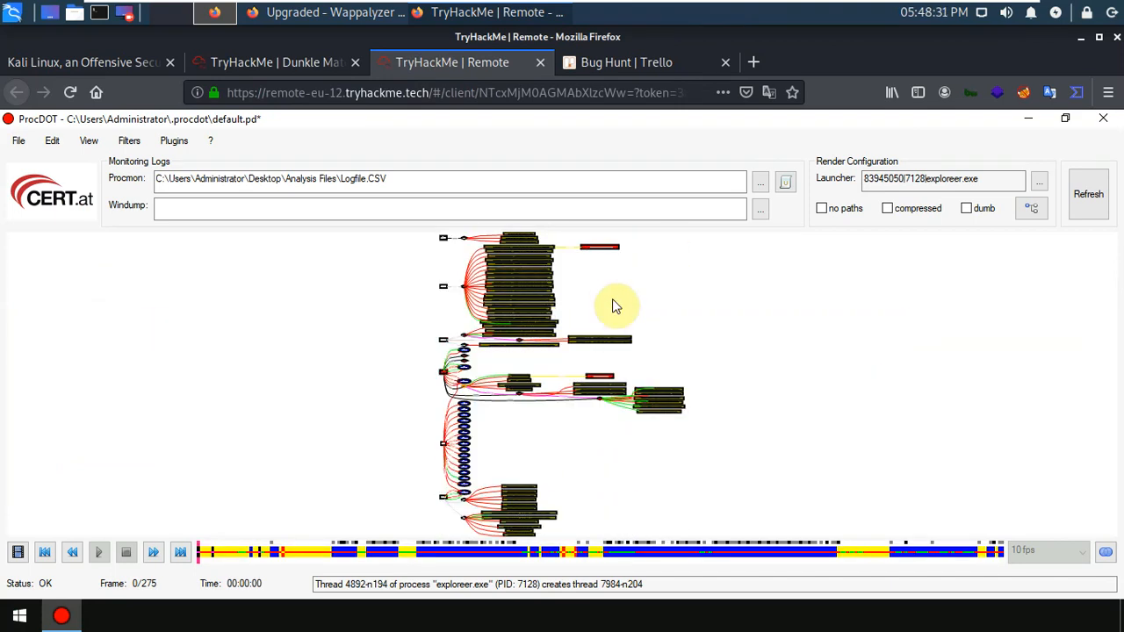
pyautogui.moveTo(617, 303); pyautogui.dragTo(482, 359)
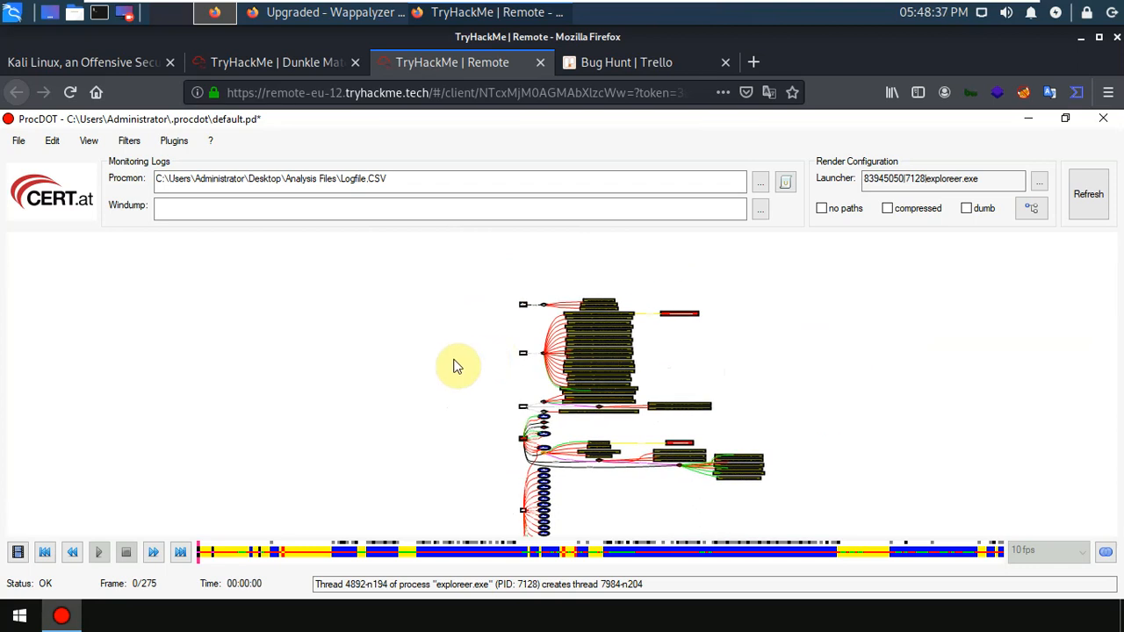
pyautogui.moveTo(391, 365); pyautogui.dragTo(538, 373)
pyautogui.scroll(5, 537, 363)
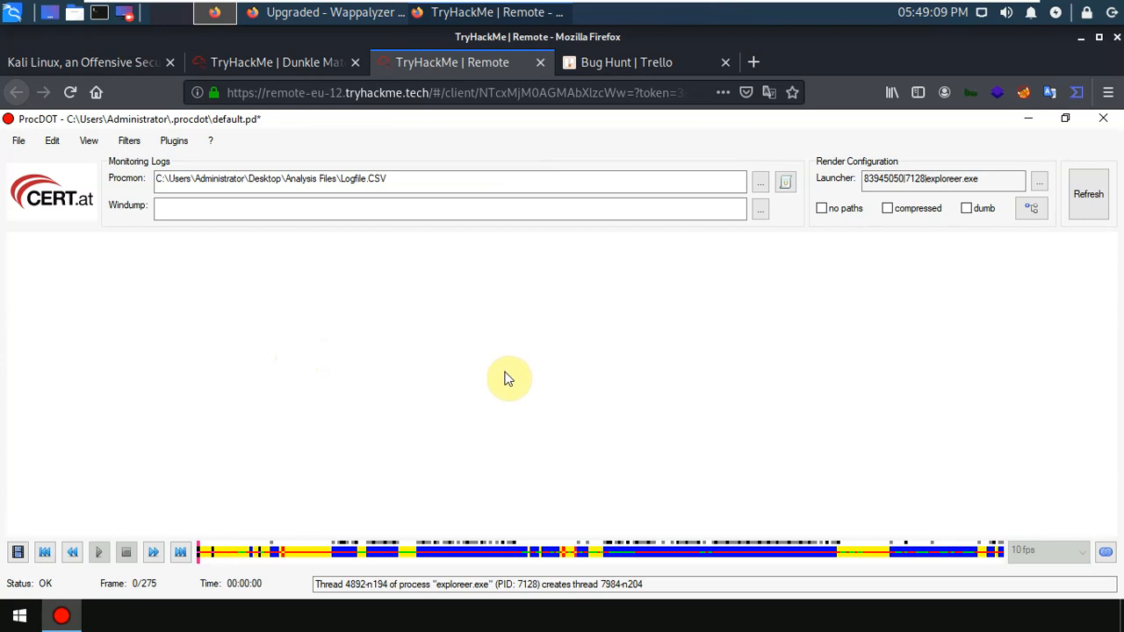
# - Review the ProcDOT options for tool paths, graph behaviour and edge labels, and close them without changes
pyautogui.click(53, 140)
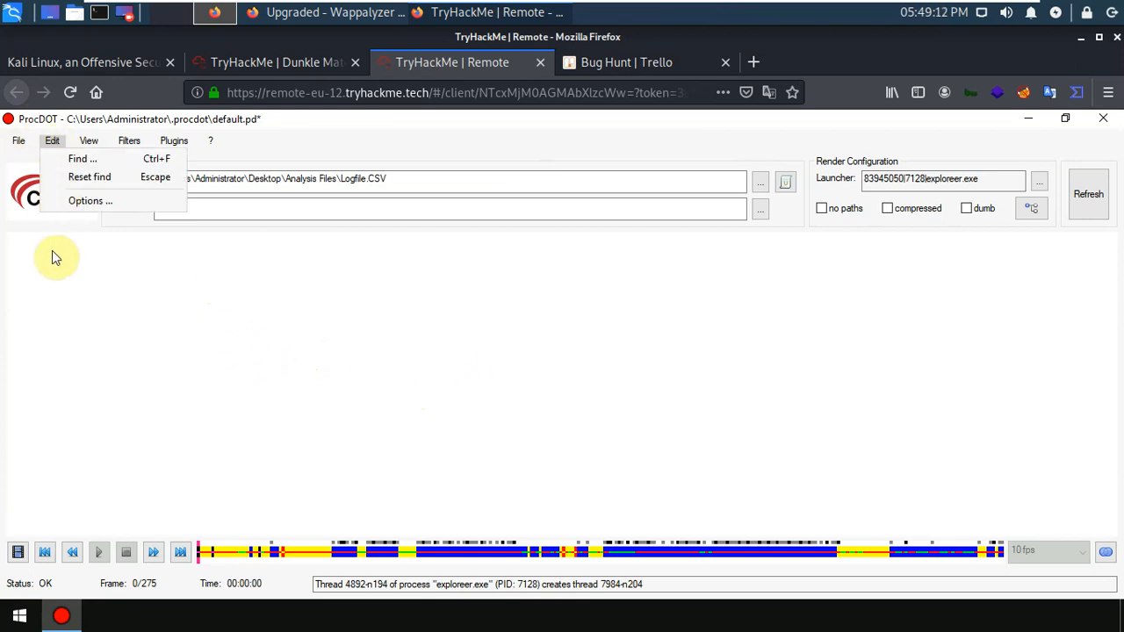
pyautogui.click(86, 201)
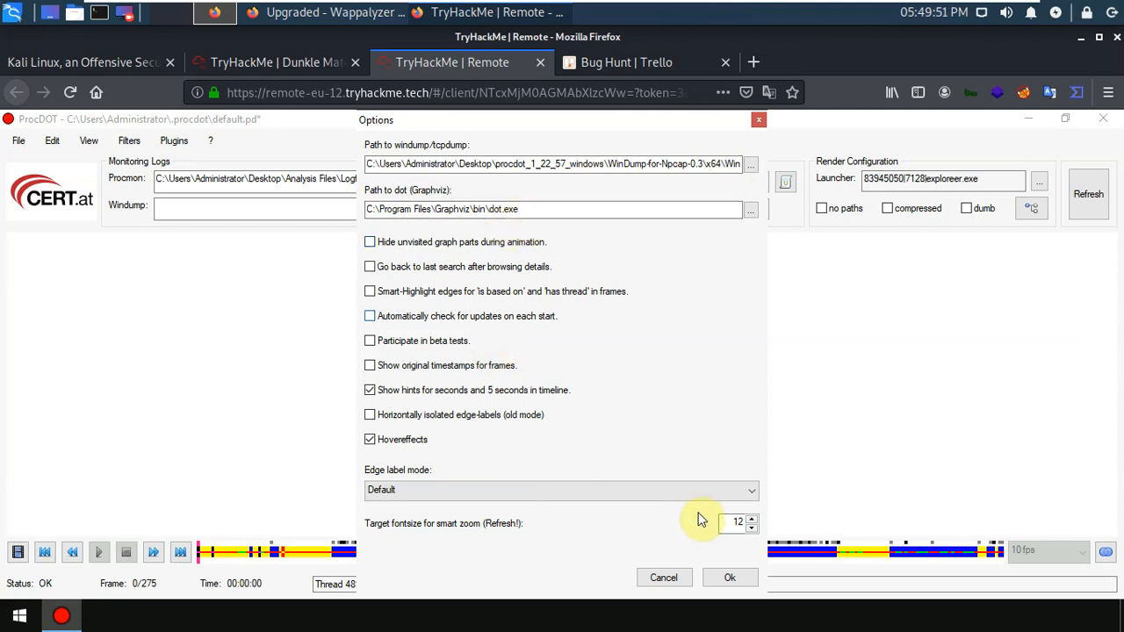
pyautogui.click(758, 118)
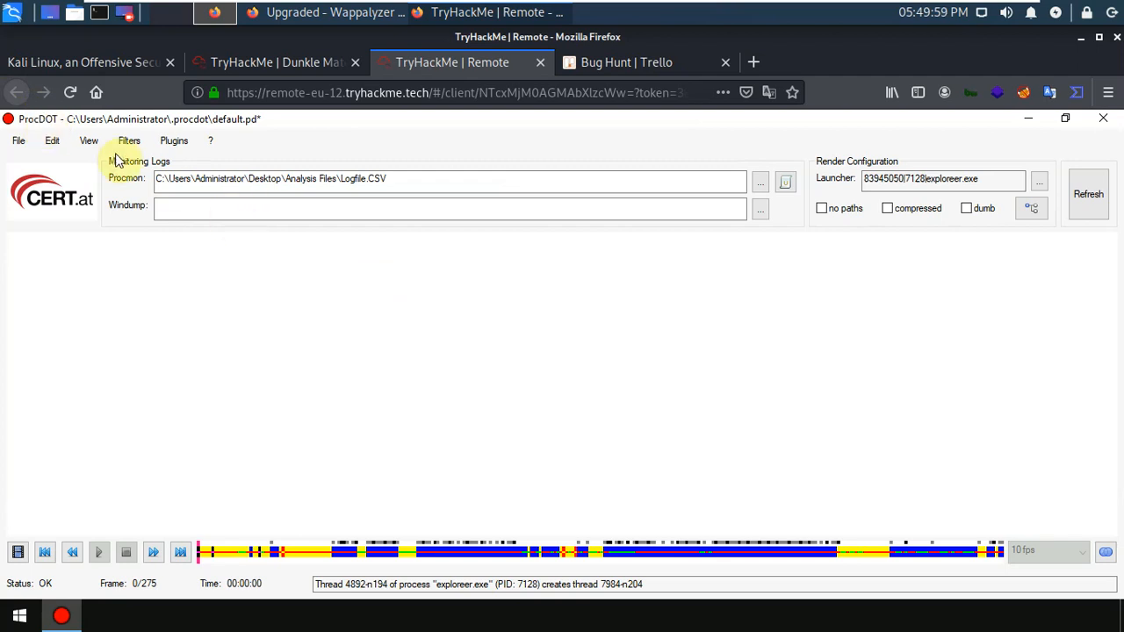
# - Load traffic.pcap from the Analysis Files folder as the Windump log
pyautogui.click(760, 183)
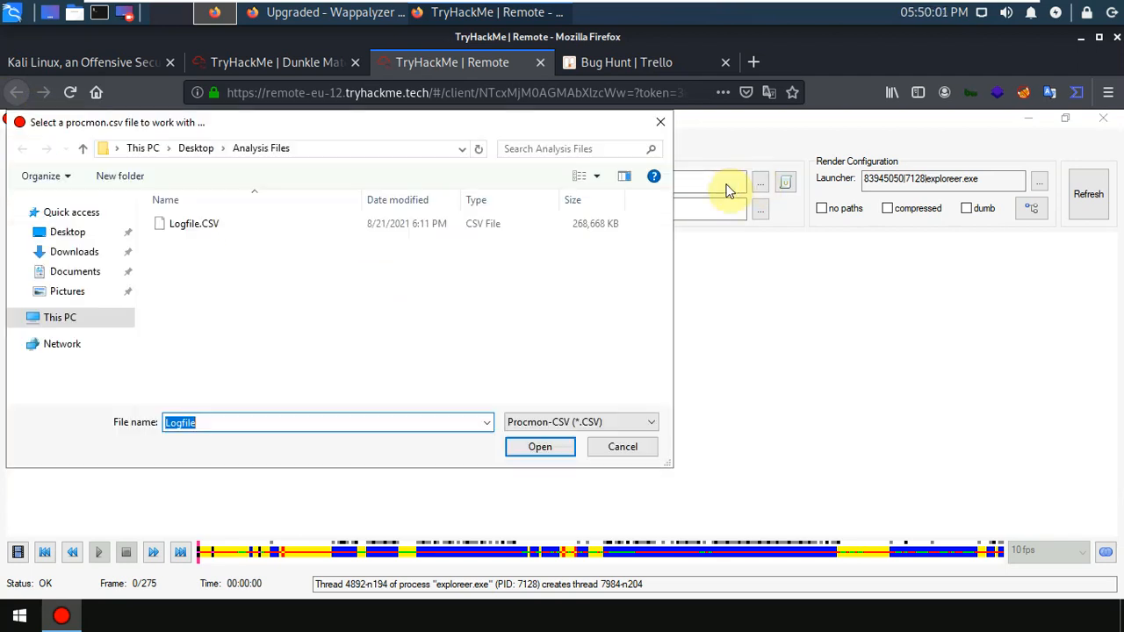
pyautogui.click(661, 124)
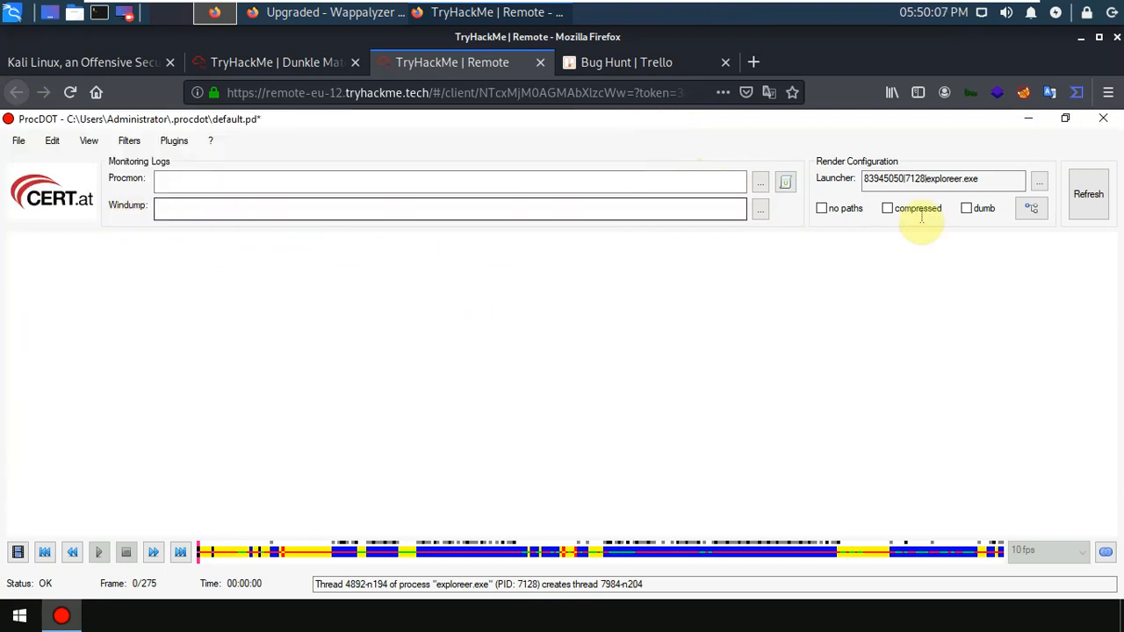
pyautogui.click(764, 210)
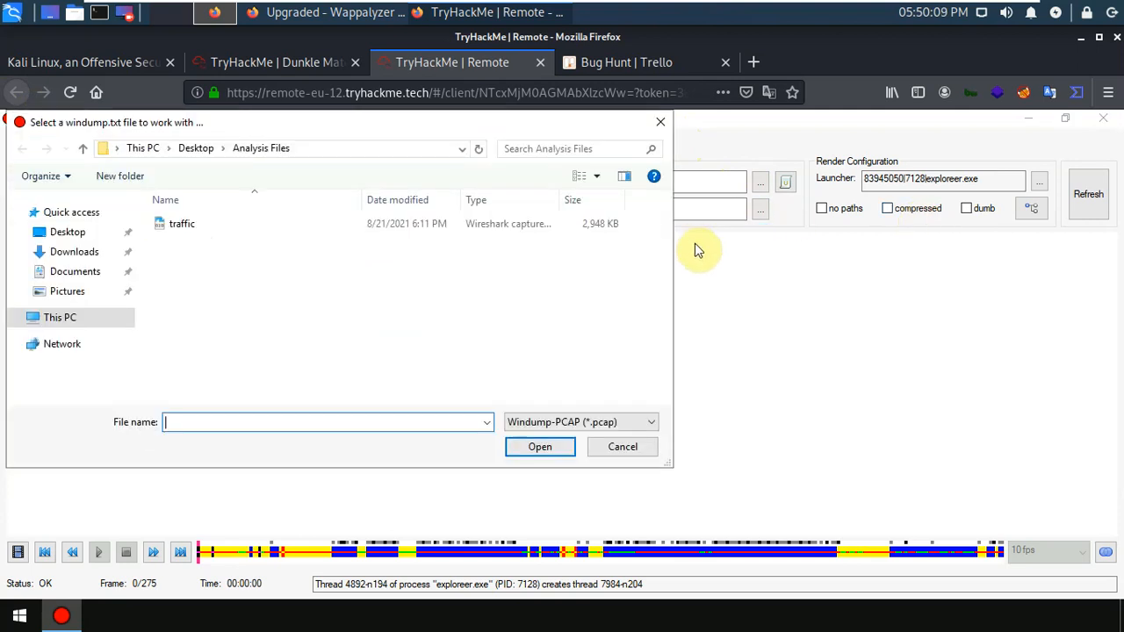
pyautogui.click(198, 225)
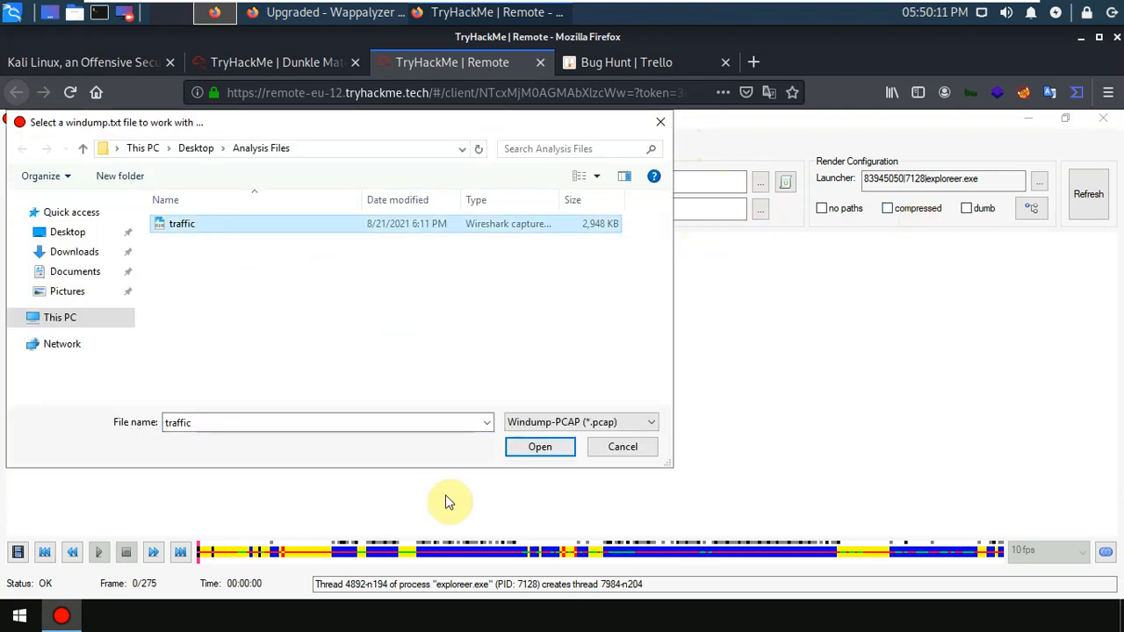
pyautogui.click(546, 447)
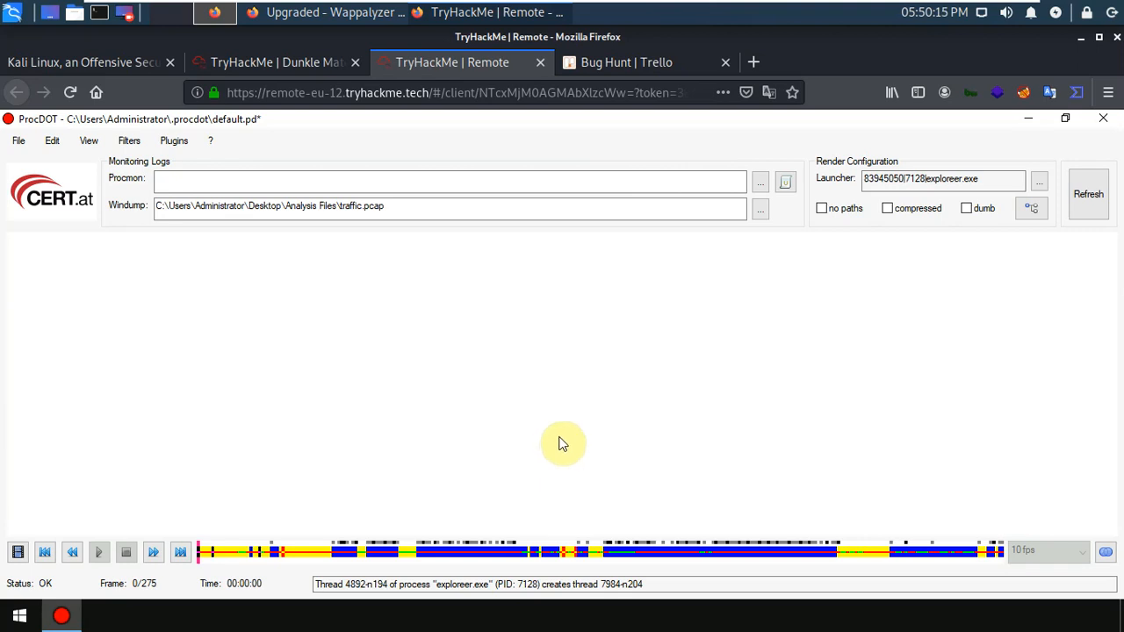
# - Load Logfile.CSV again as the Procmon log and refresh the analysis for the exploreer.exe launcher with PID 7128
pyautogui.click(1075, 195)
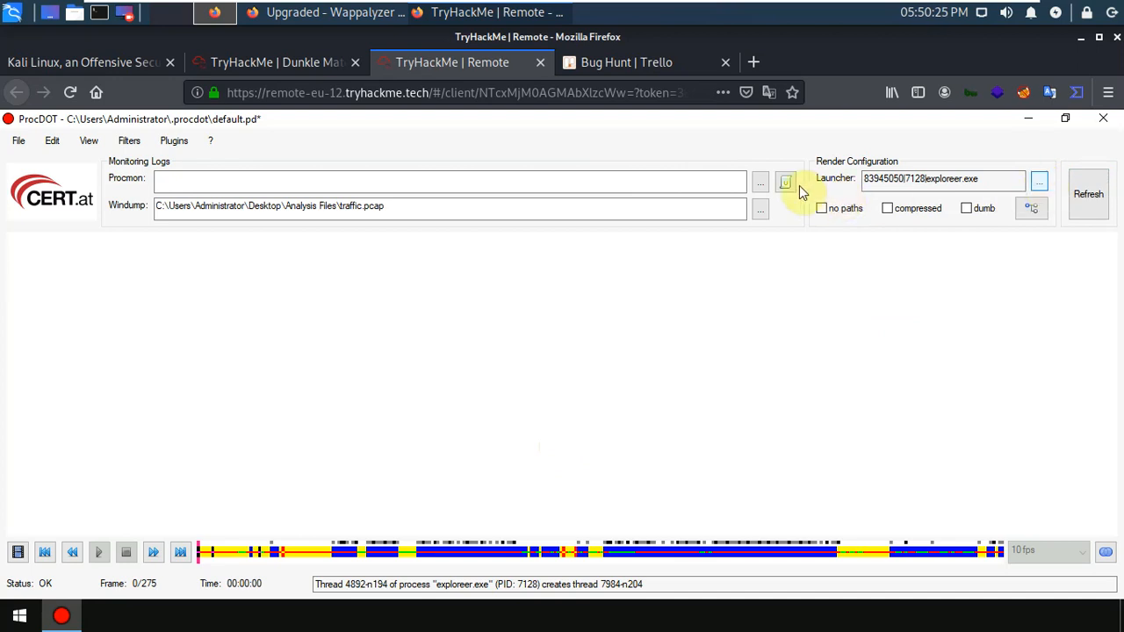
pyautogui.click(759, 182)
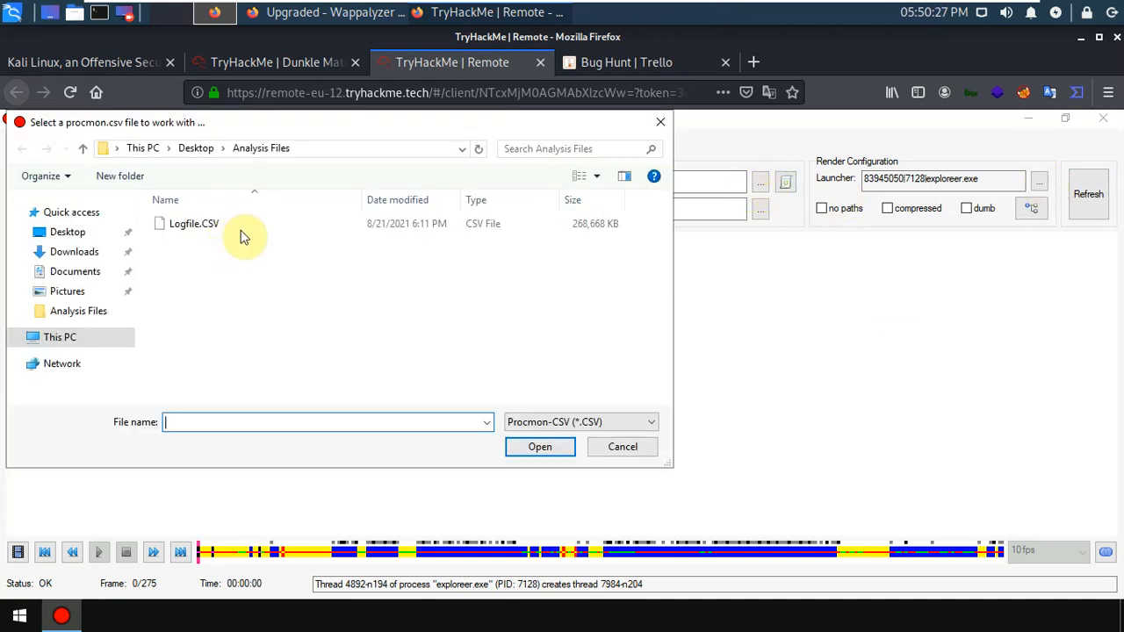
pyautogui.click(563, 451)
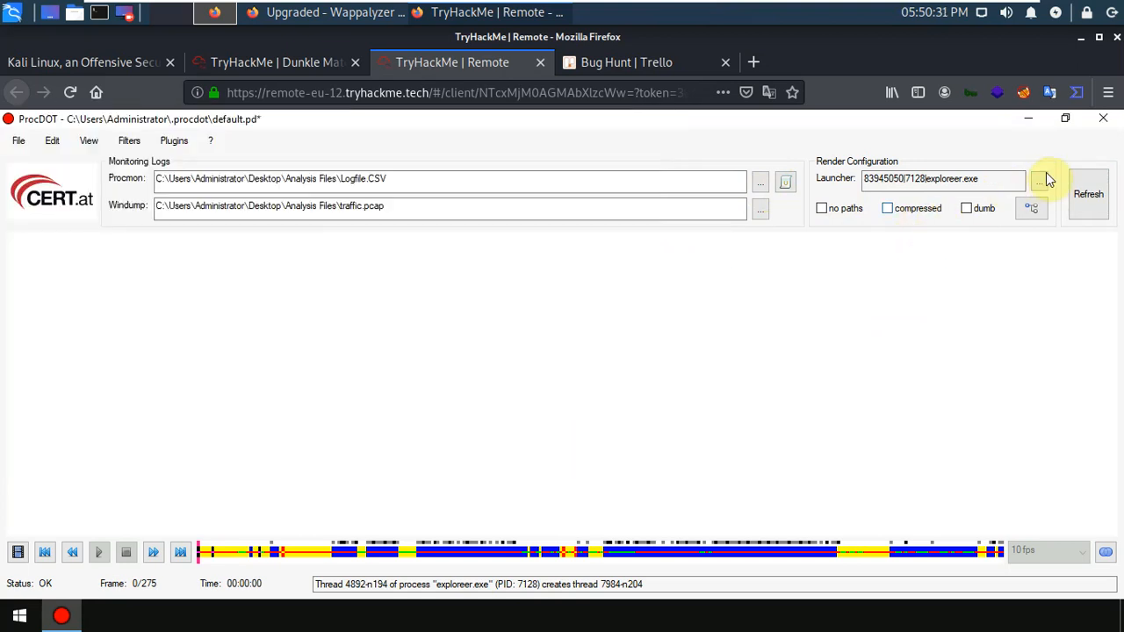
pyautogui.click(1088, 198)
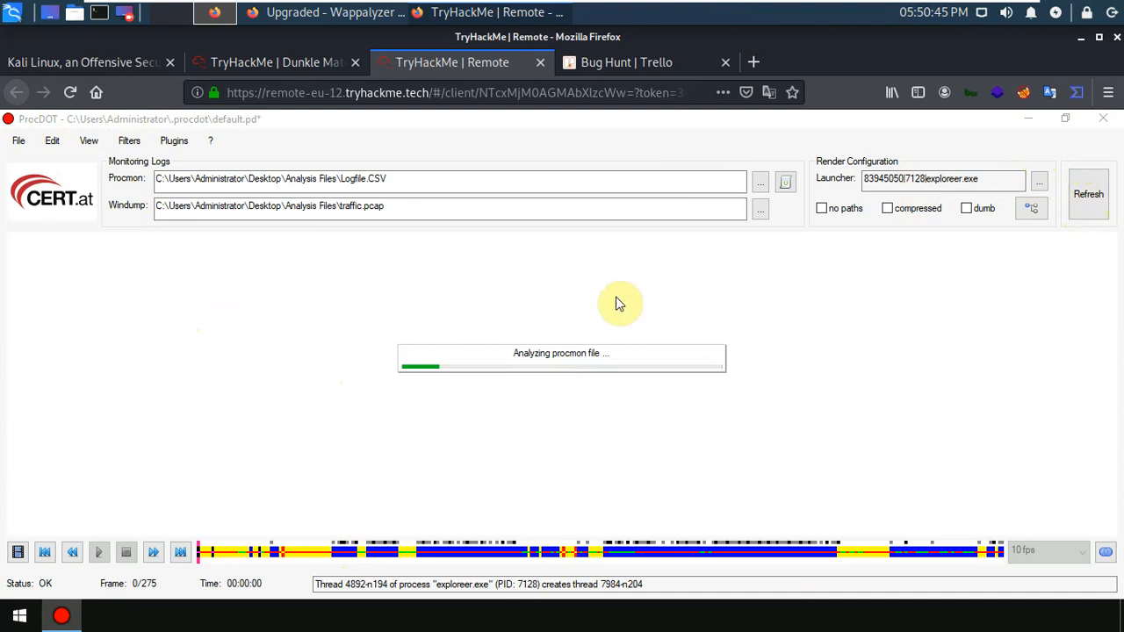
# - Switch to the Dunkle Materie room page and recheck the questions from the C2 domains through the ransomware name
pyautogui.click(294, 63)
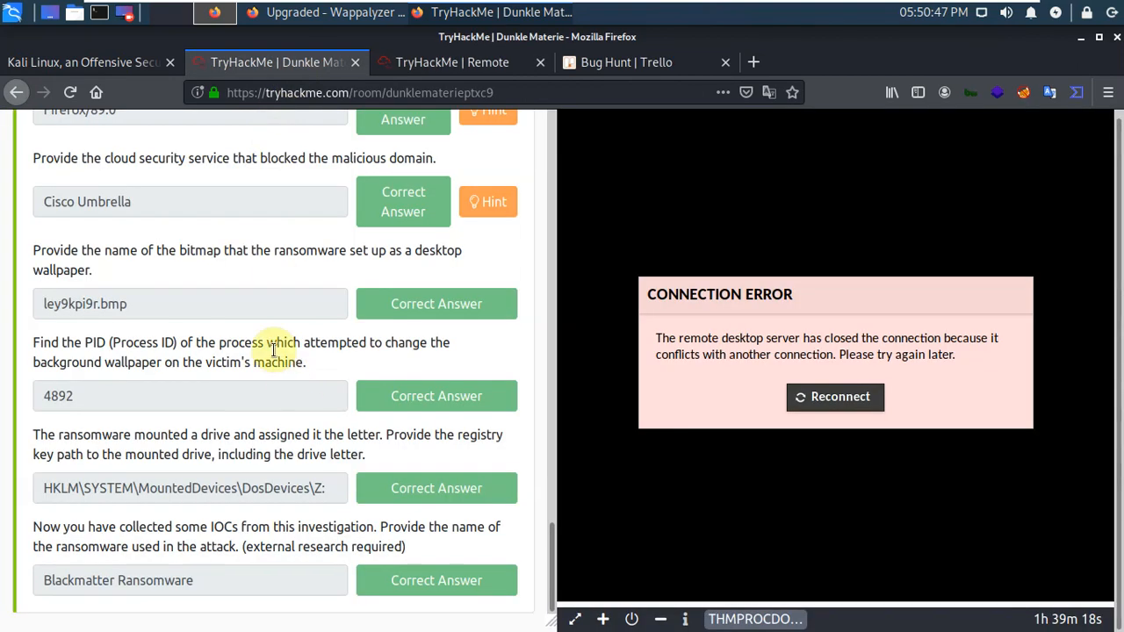
pyautogui.scroll(3, 144, 271)
pyautogui.scroll(3, 143, 271)
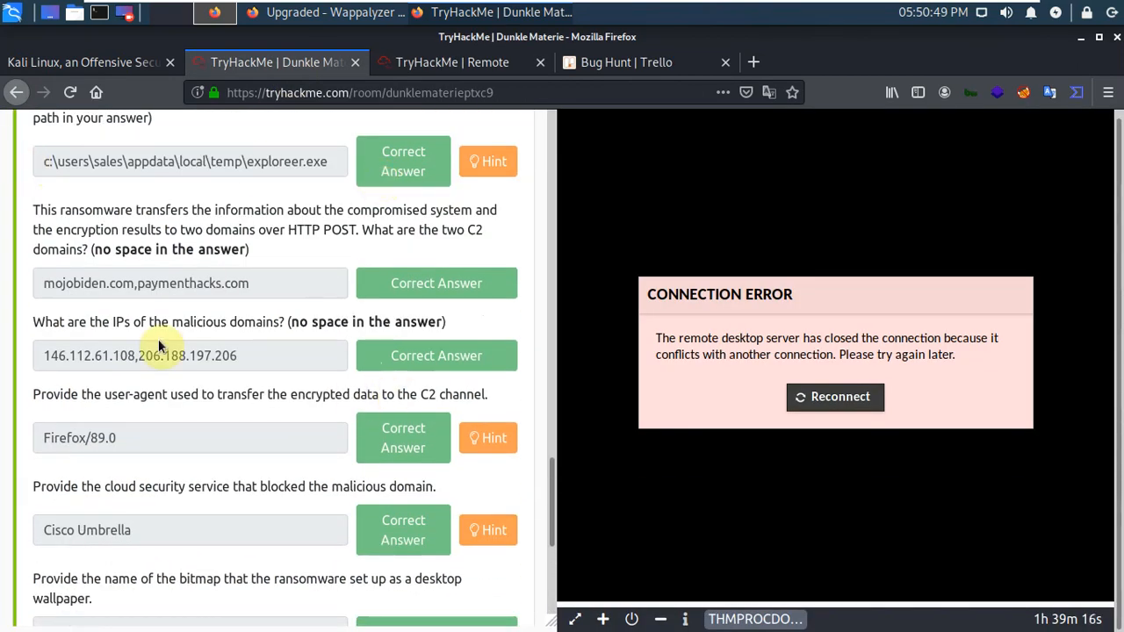
pyautogui.scroll(-3, 149, 338)
pyautogui.scroll(-3, 148, 339)
pyautogui.scroll(-2, 148, 339)
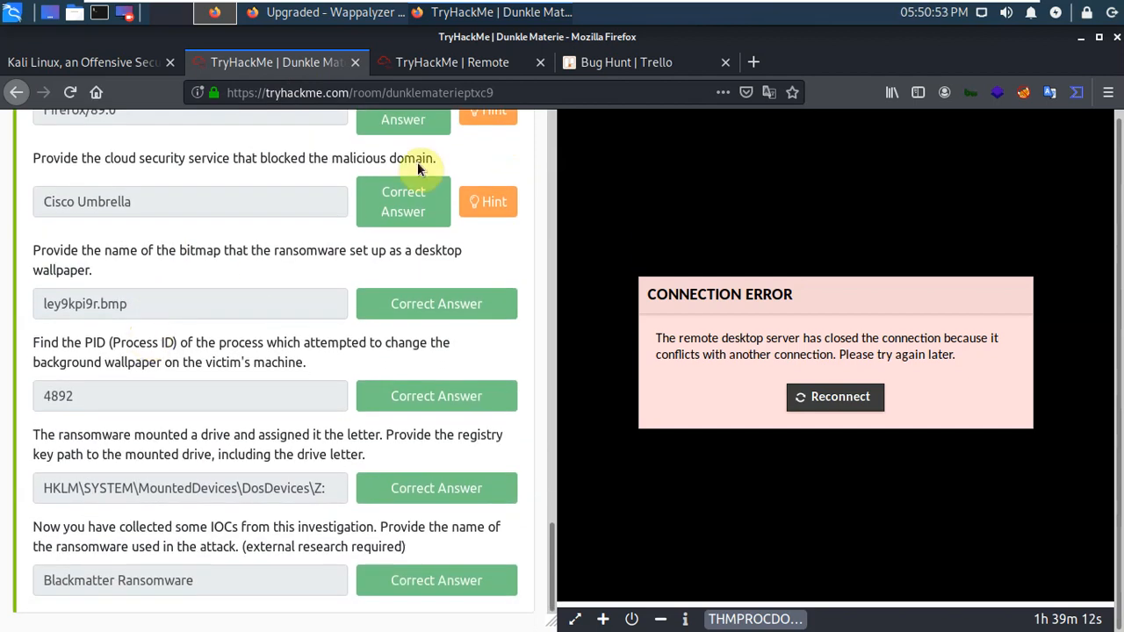
pyautogui.click(552, 12)
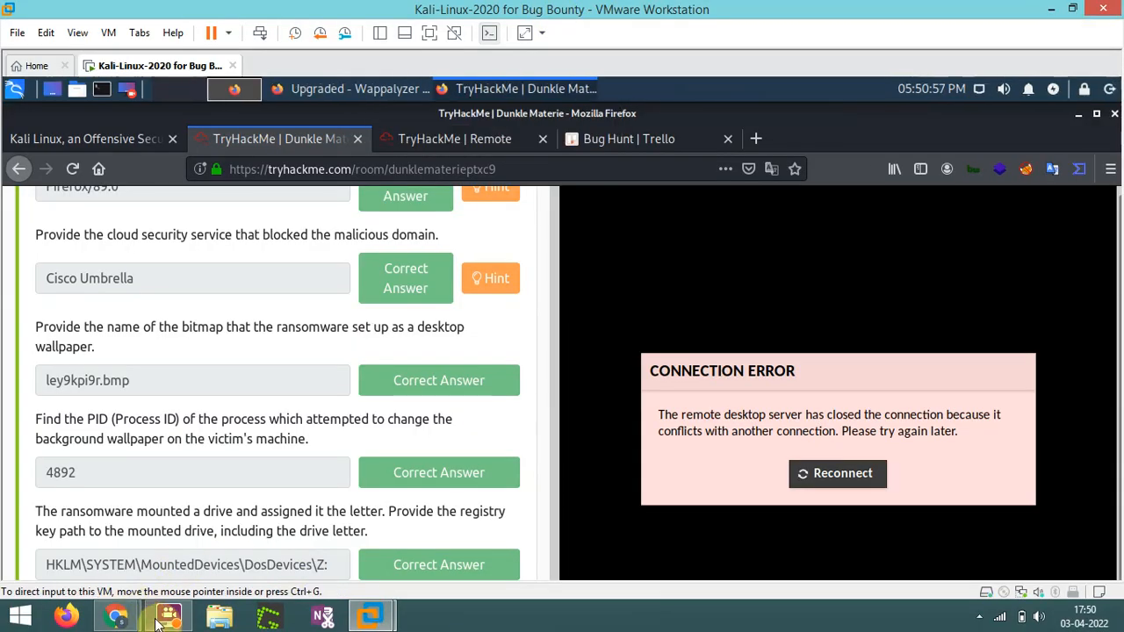